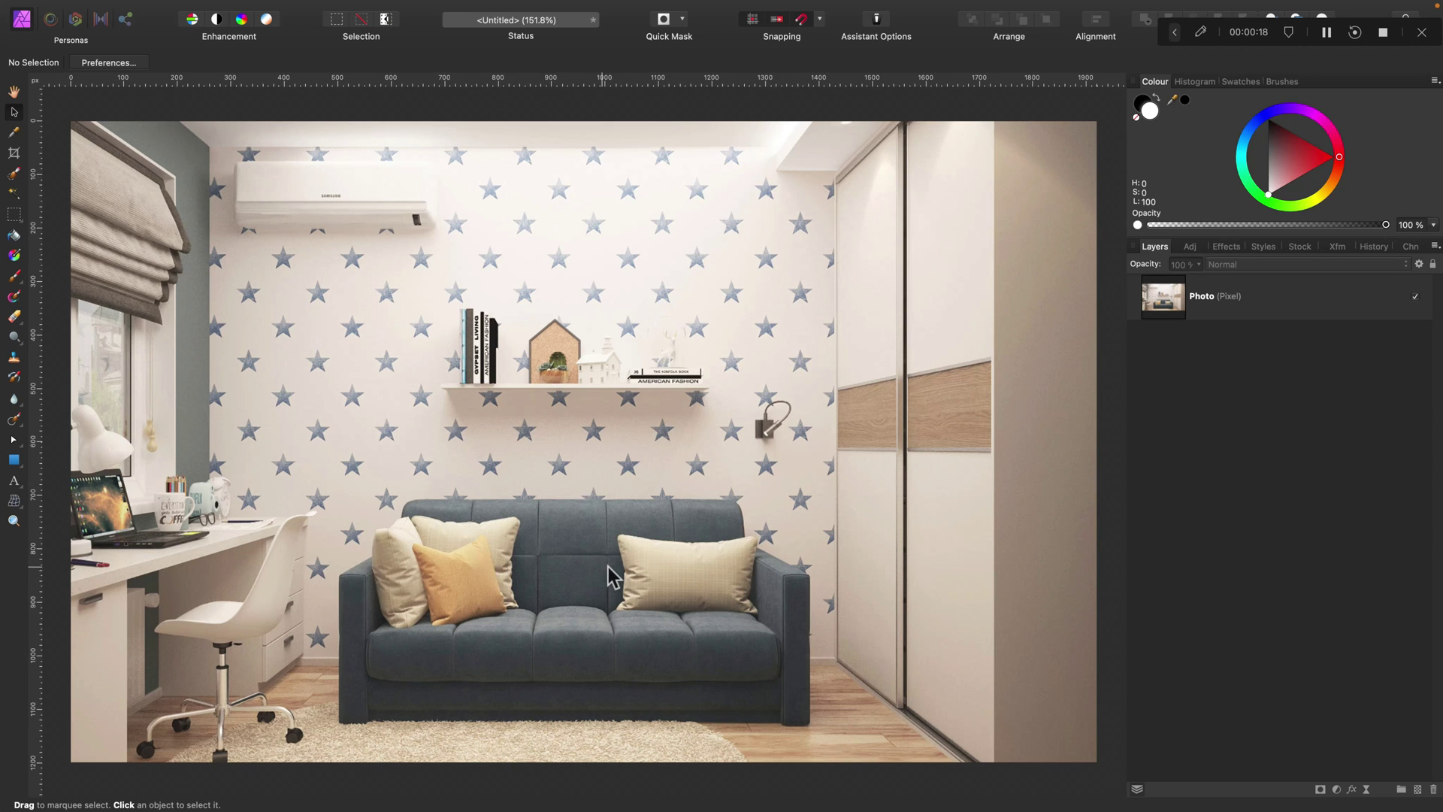
- Zoom in to 400% on the grey sofa
key(super+equal)
key(super+equal)
key(super+equal)
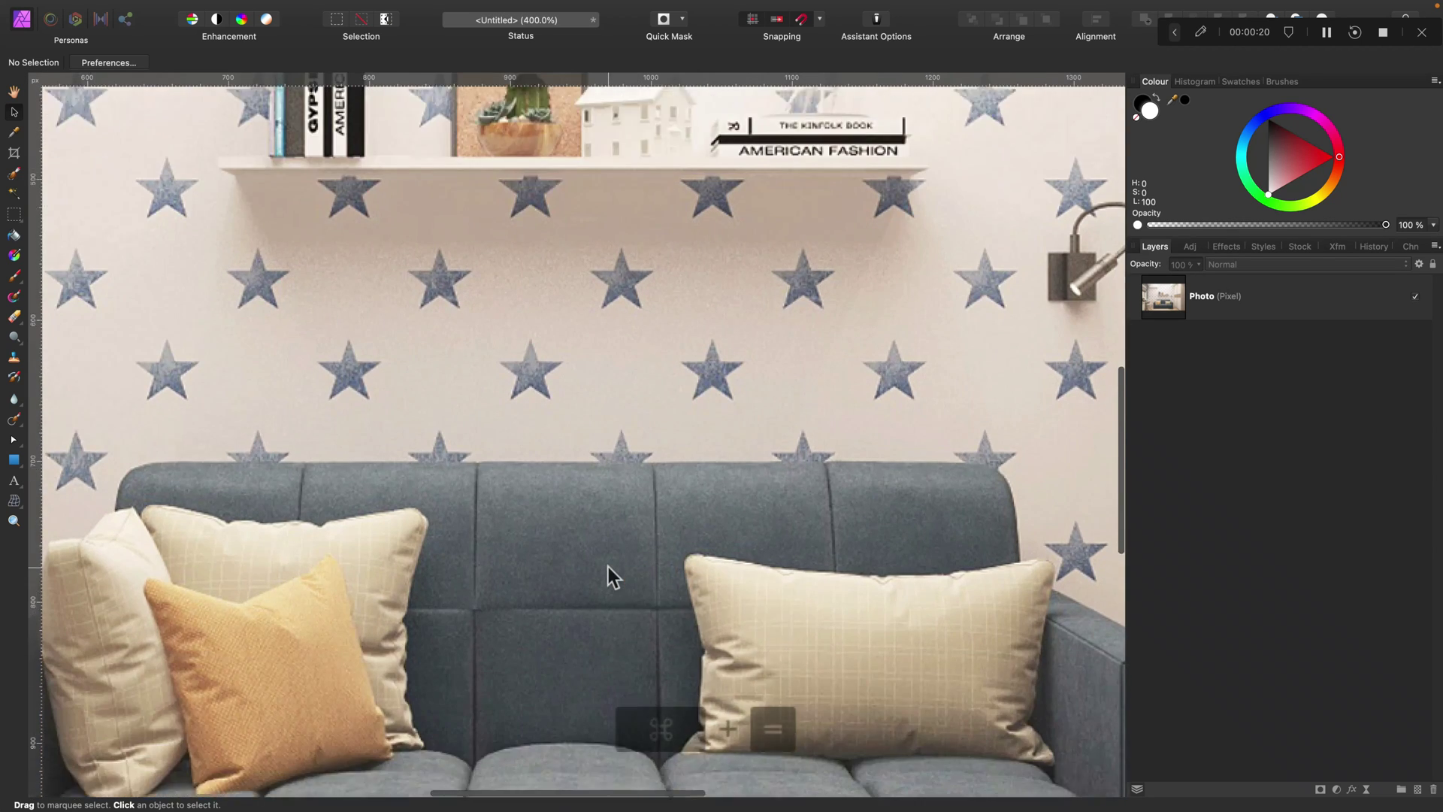
scroll(608, 567, down, 5)
scroll(608, 567, down, 3)
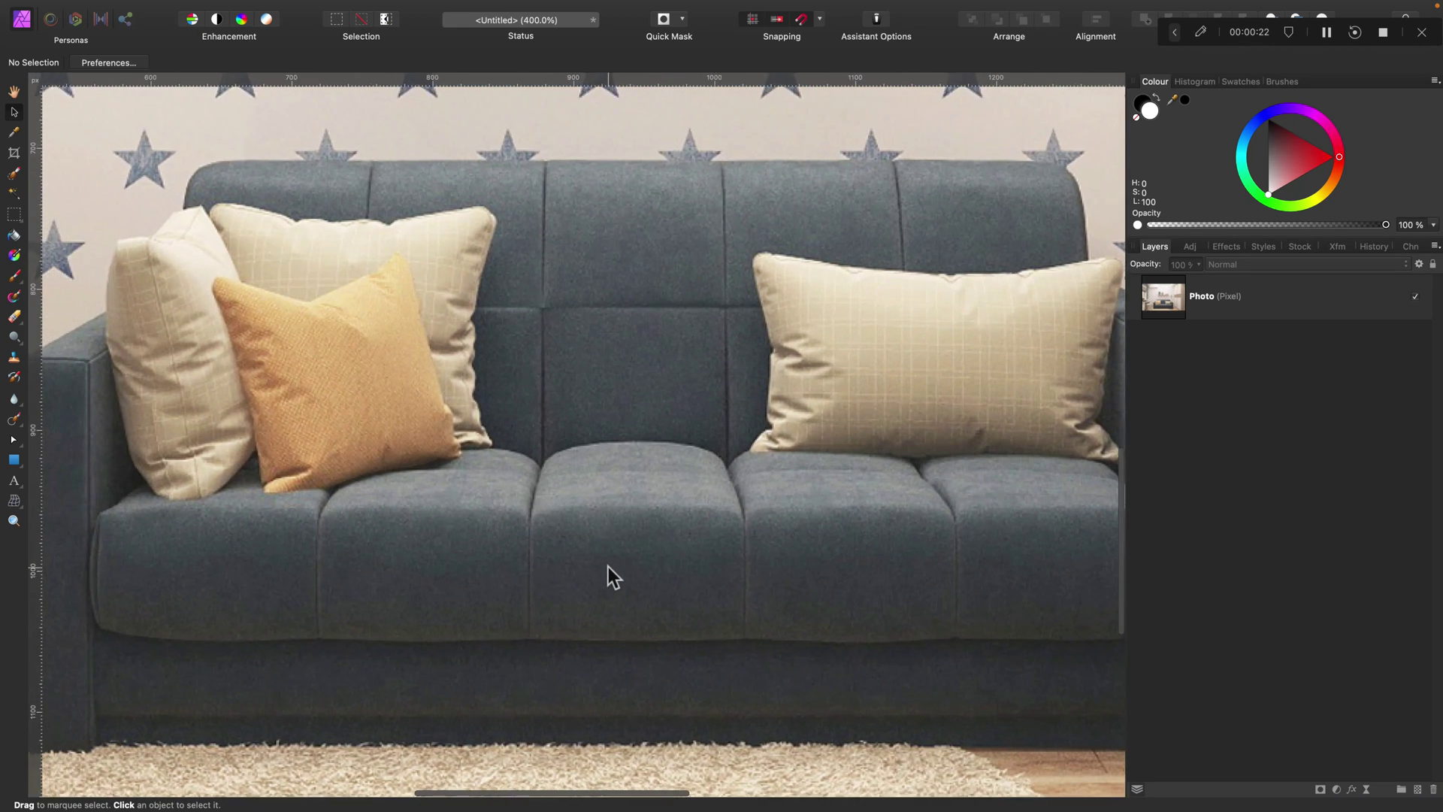
scroll(607, 566, up, 3)
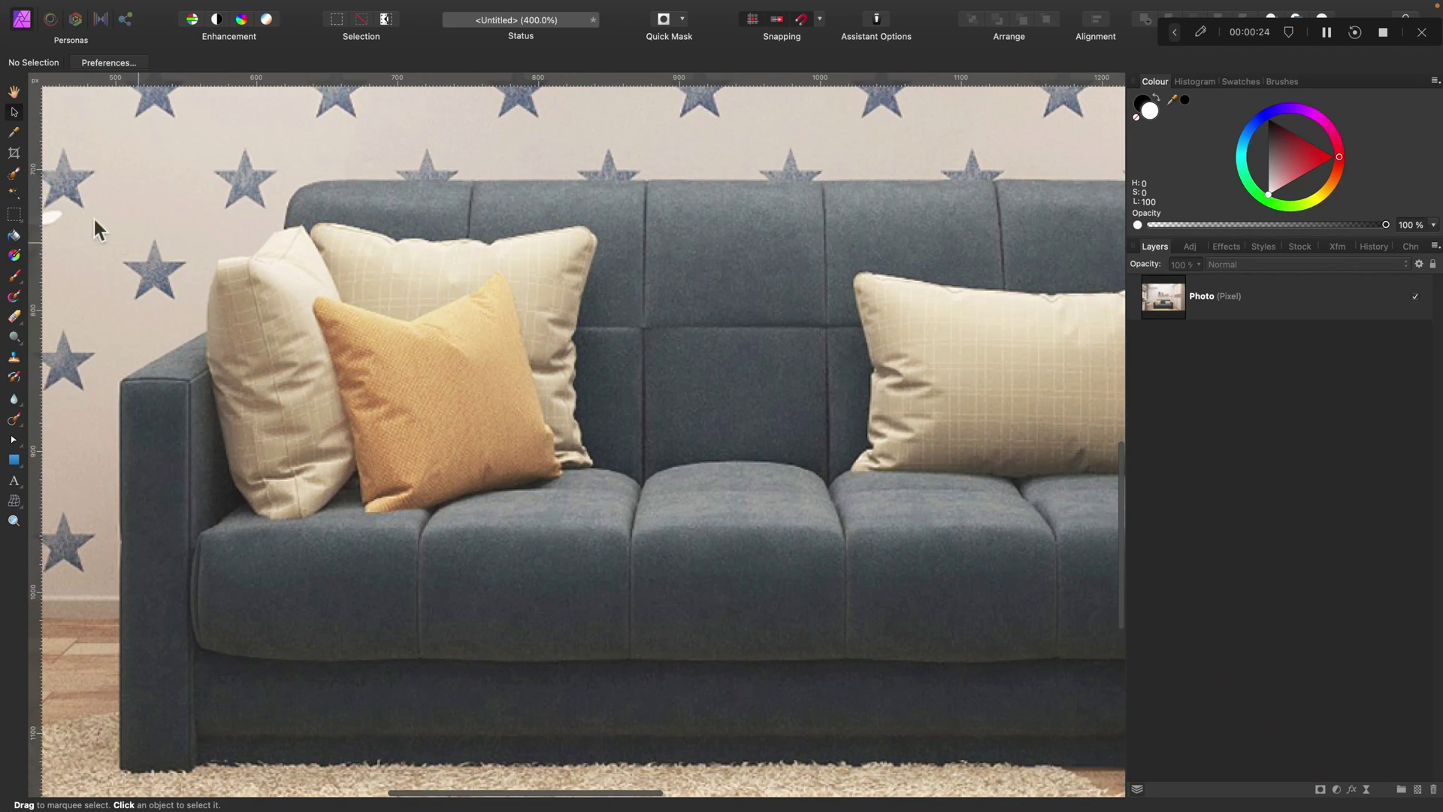
- With the Selection Brush, paint the left seat cushion and the right armrest into the selection
click(20, 176)
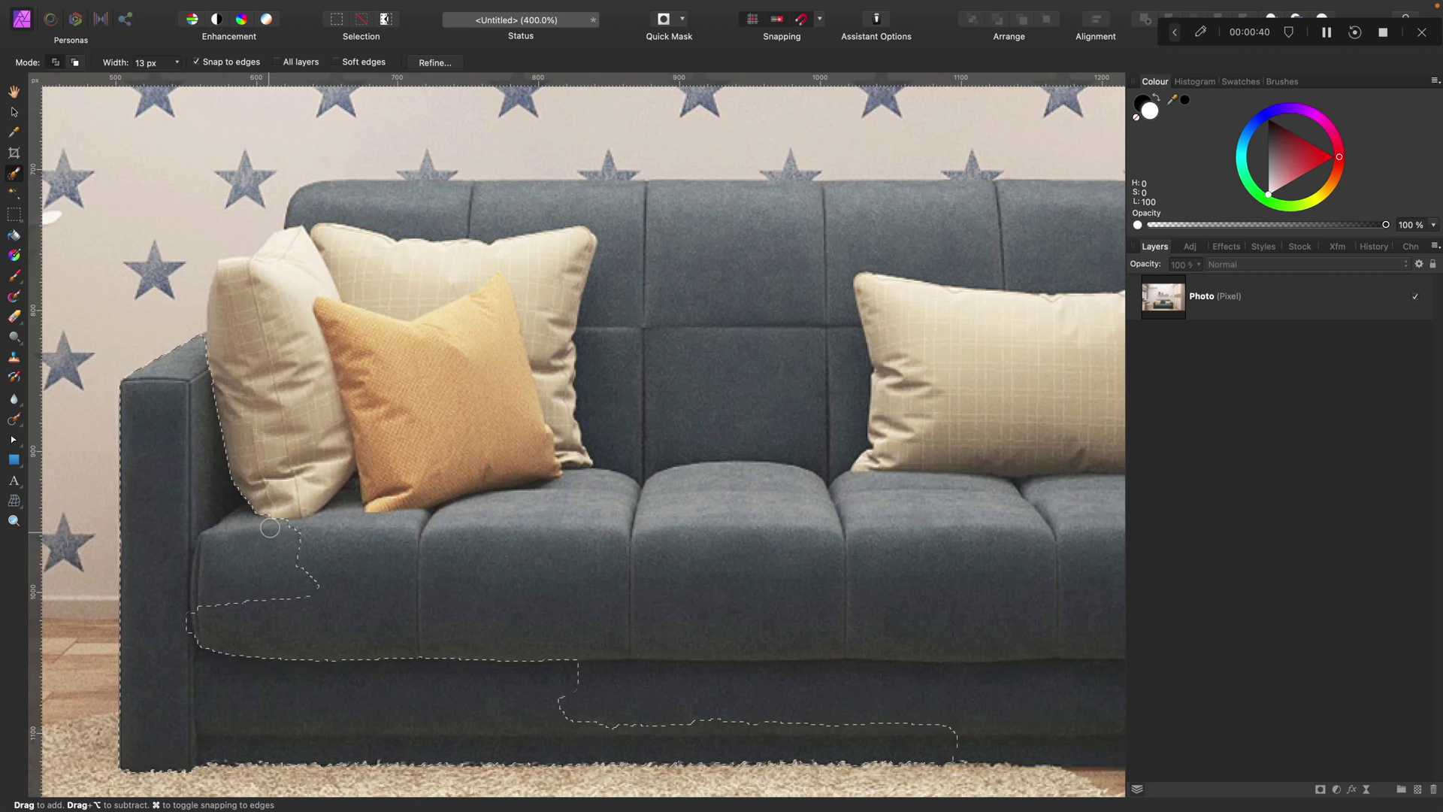
mouse_move(526, 511)
mouse_down()
mouse_move(527, 501)
mouse_move(610, 462)
mouse_move(611, 202)
mouse_move(773, 200)
mouse_up()
scroll(805, 371, right, 5)
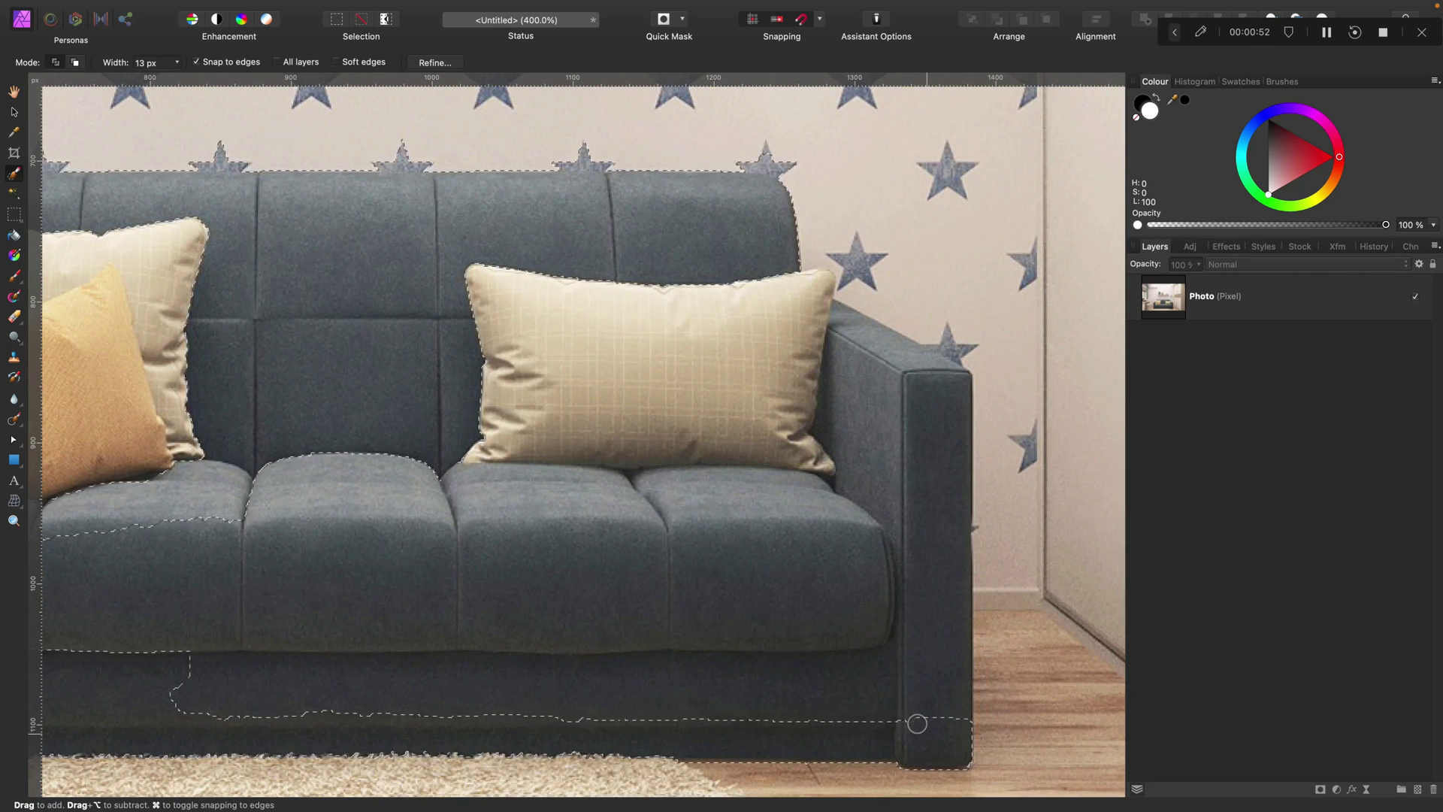
drag(923, 555, 924, 478)
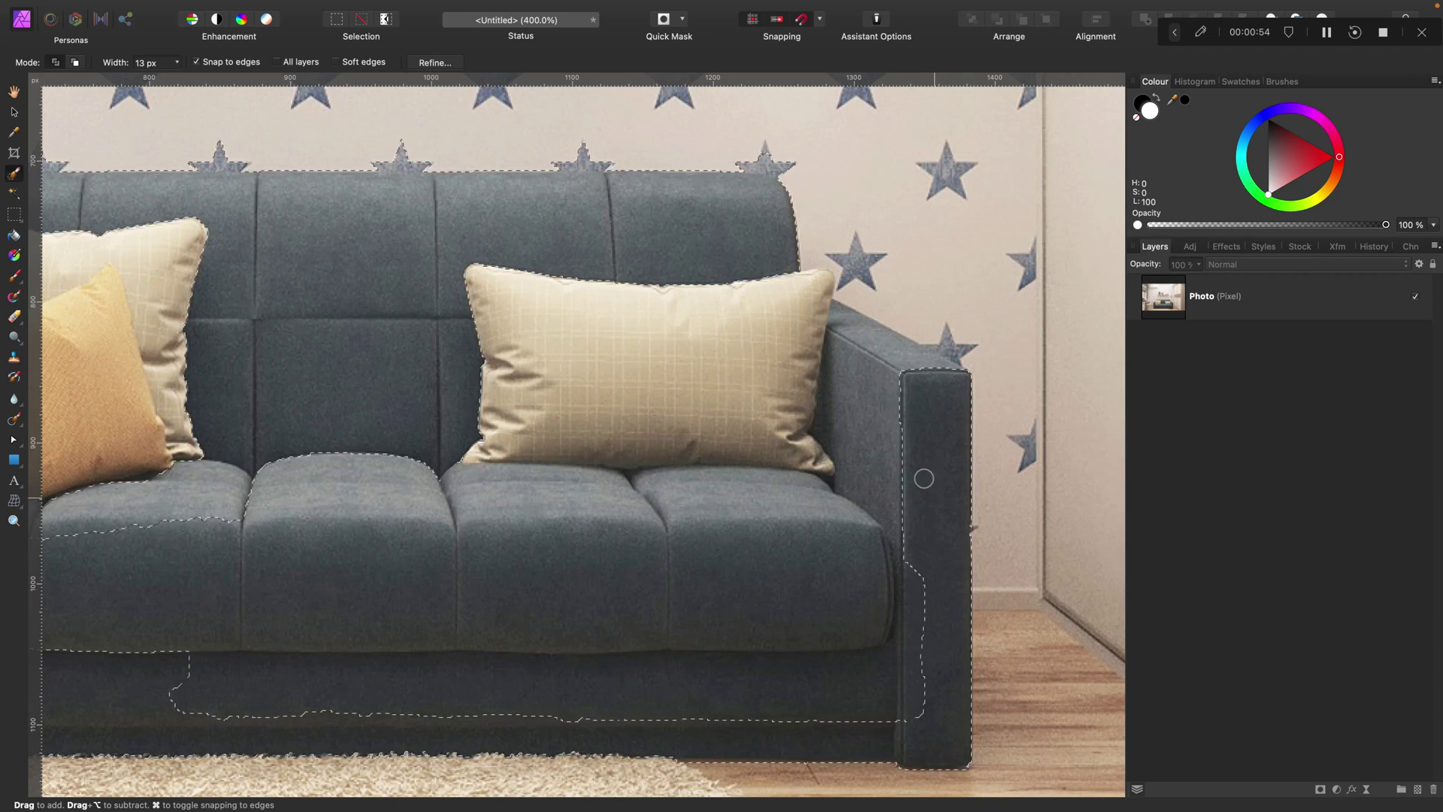
drag(888, 359, 864, 341)
drag(925, 536, 872, 661)
- Add more of the seat cushion to the selection and zoom back in on the sofa
drag(203, 671, 429, 613)
scroll(447, 518, down, 5)
scroll(353, 519, up, 5)
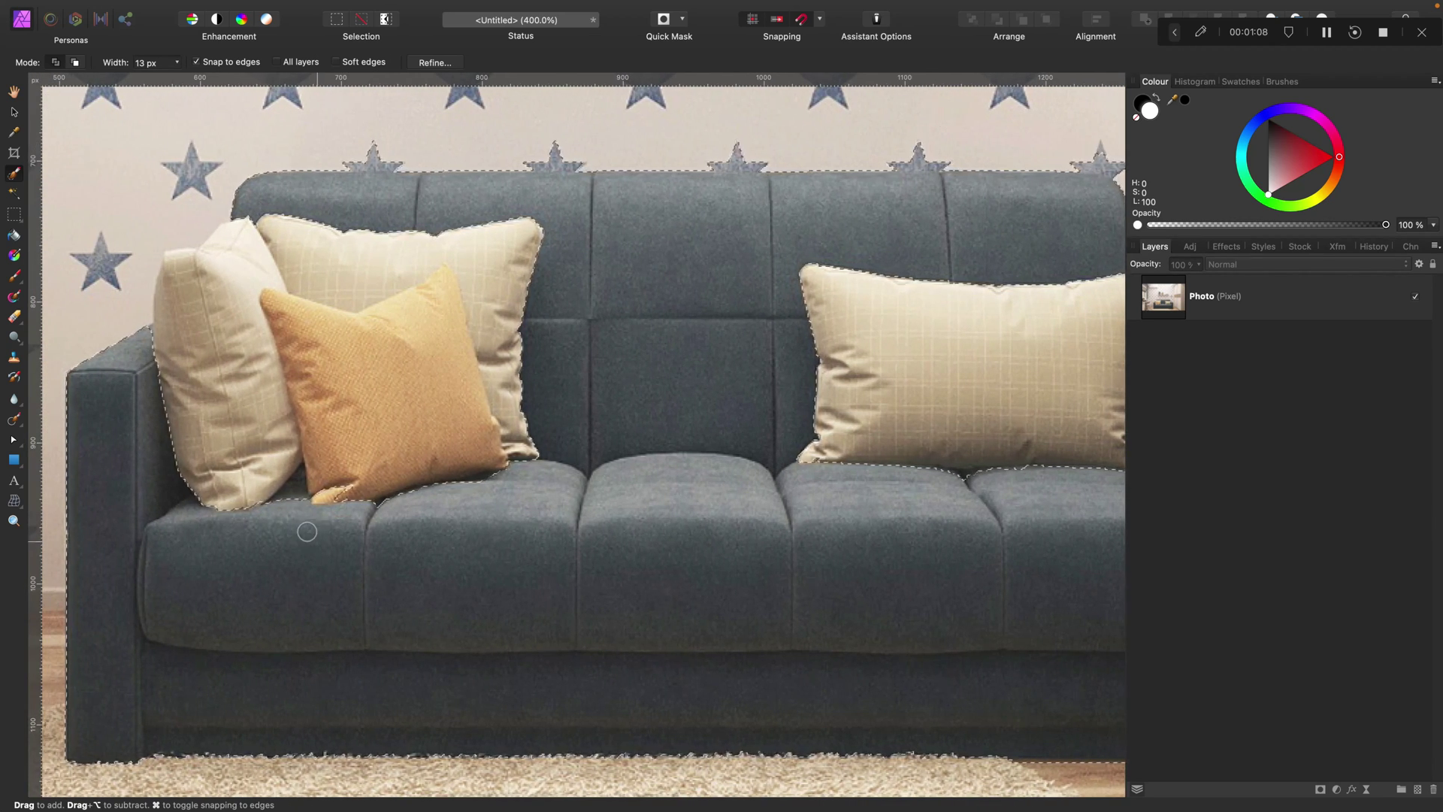
scroll(314, 532, left, 5)
scroll(314, 532, down, 5)
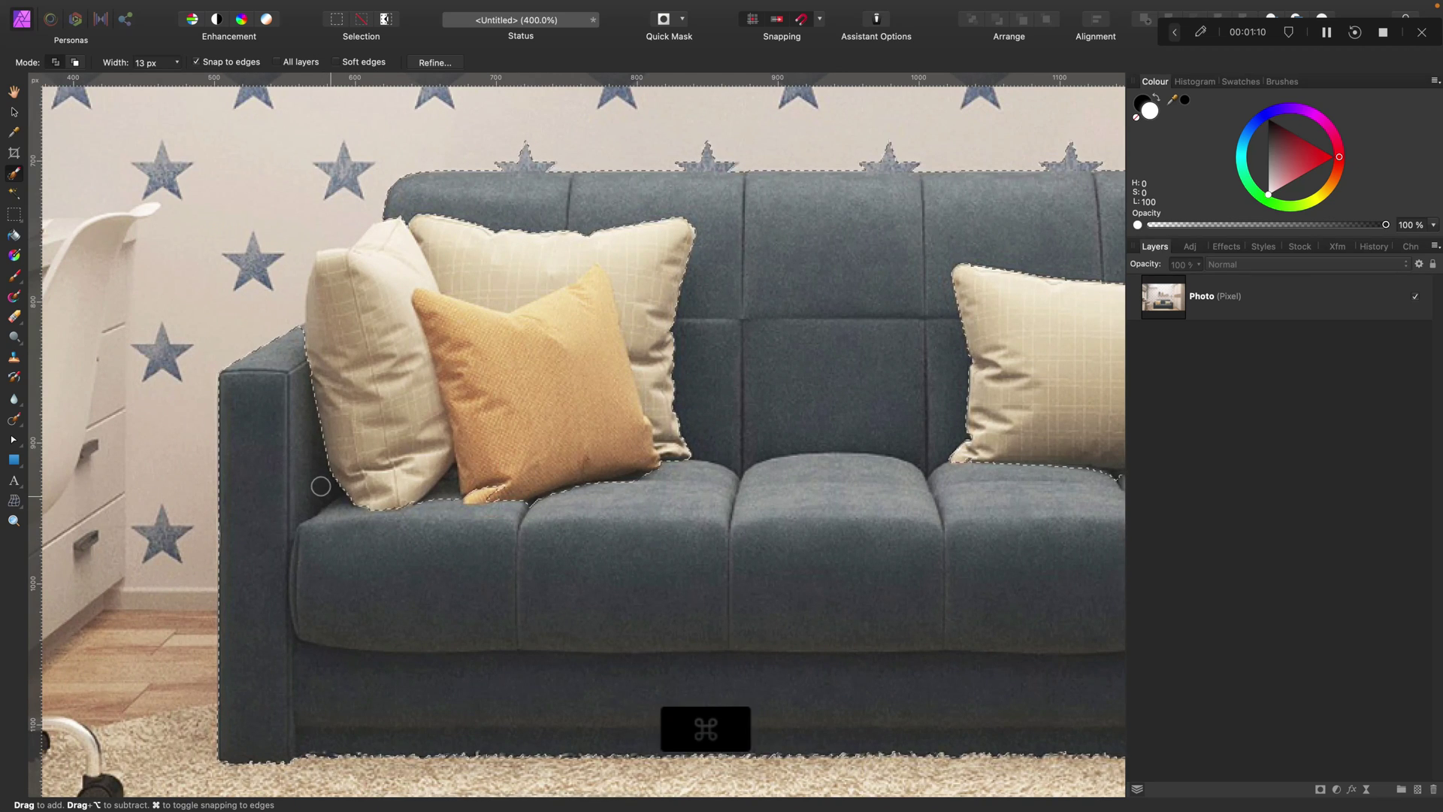
key(super+equal)
key(super+equal)
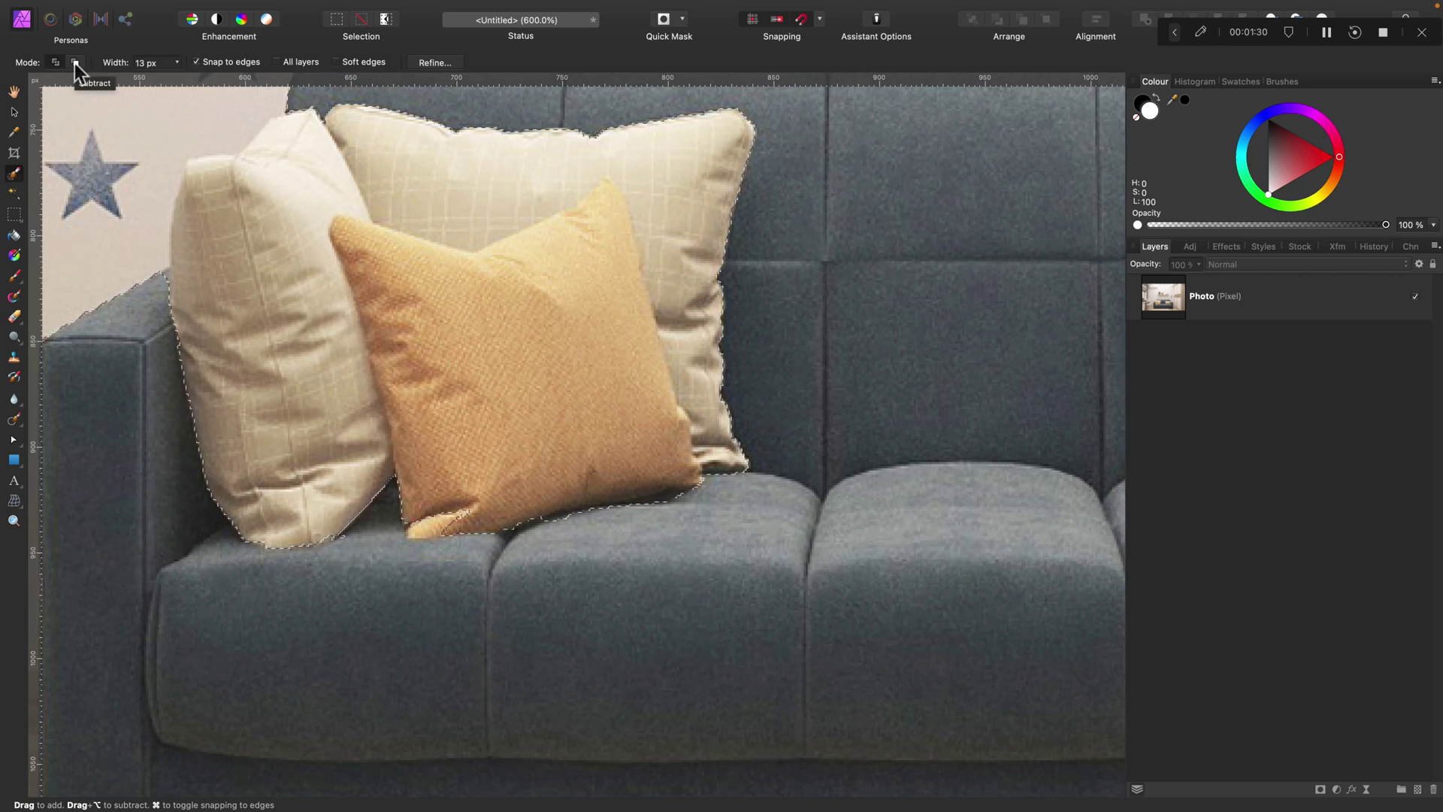
- Brush away the selection bulge under the orange pillow
click(75, 64)
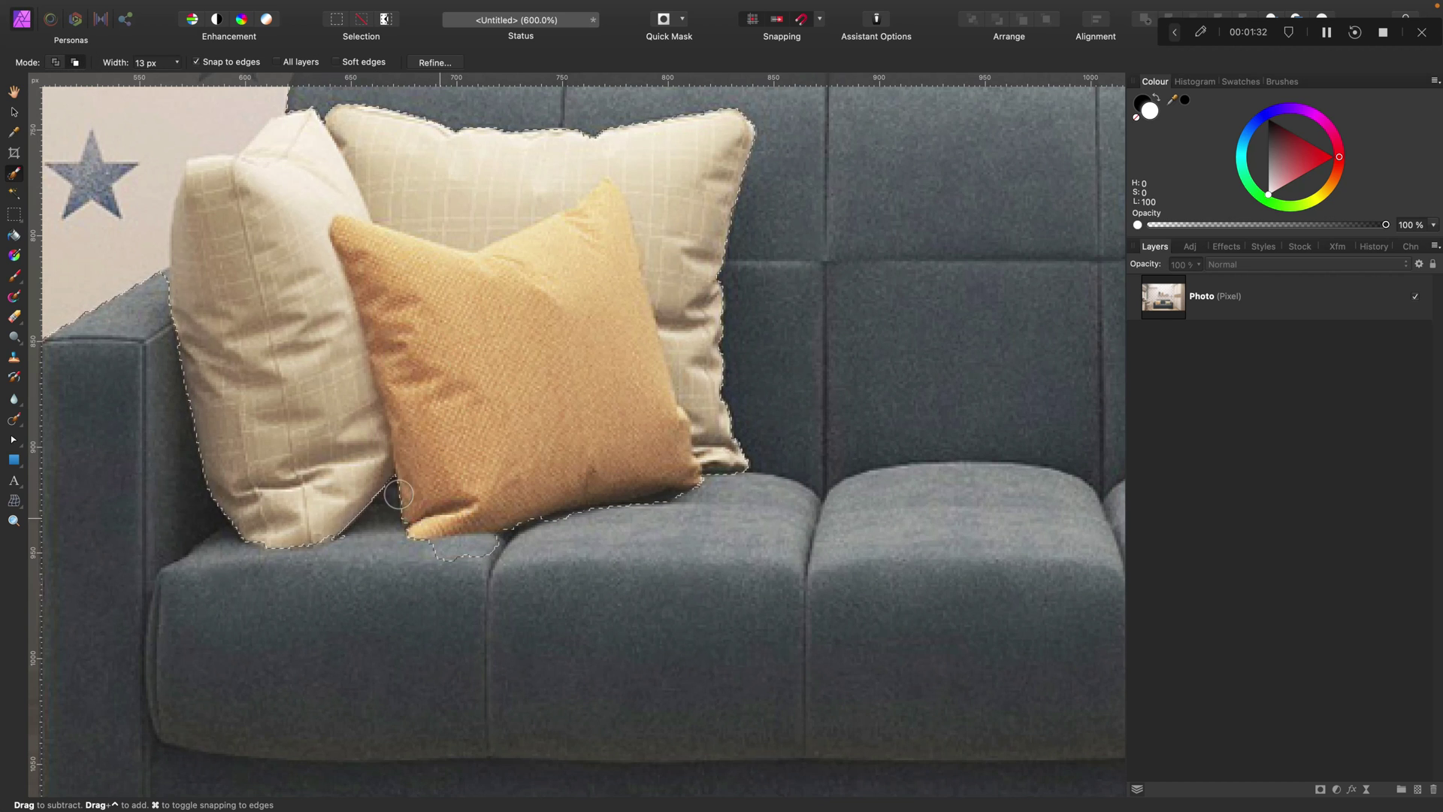
click(55, 62)
drag(418, 541, 480, 544)
scroll(491, 379, up, 3)
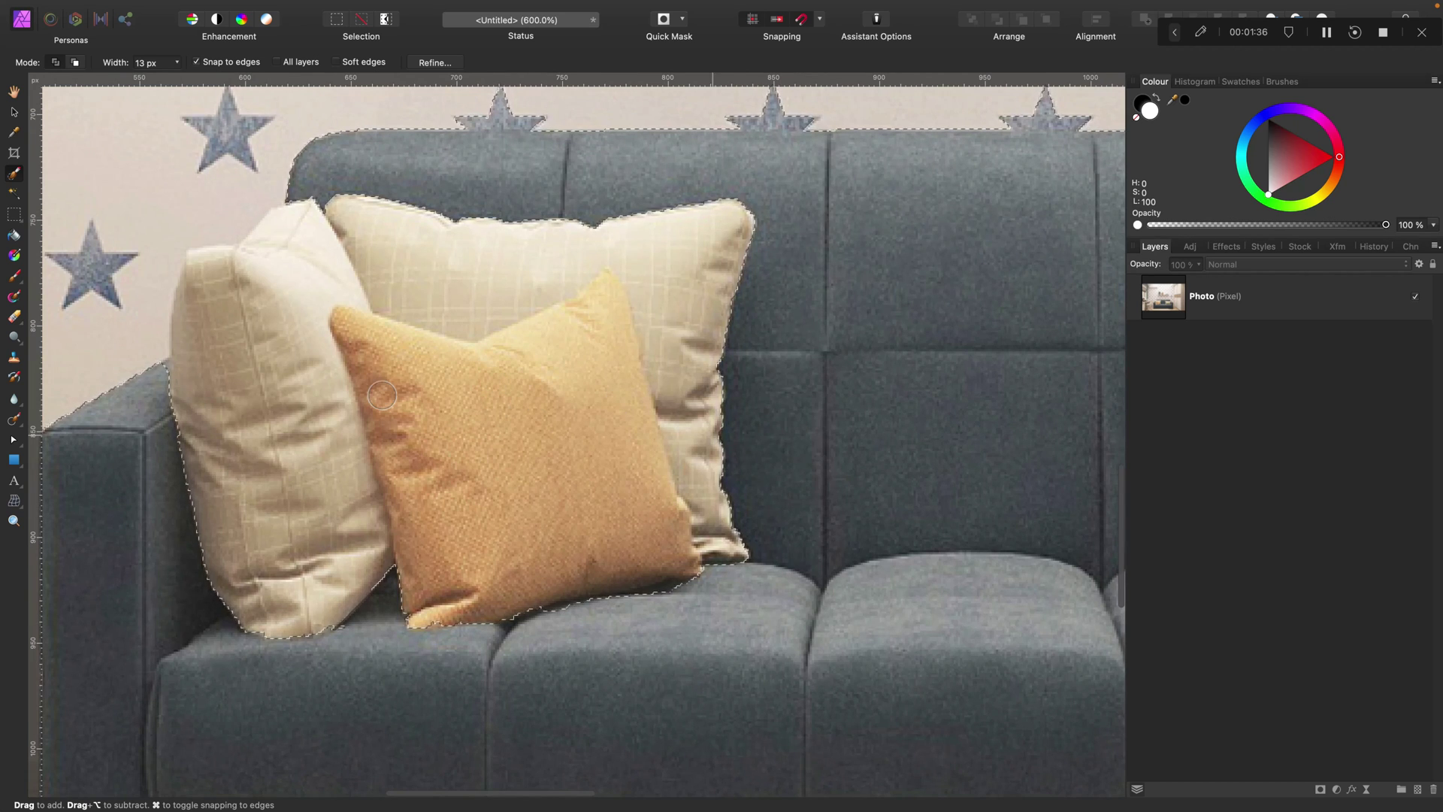
scroll(139, 381, left, 5)
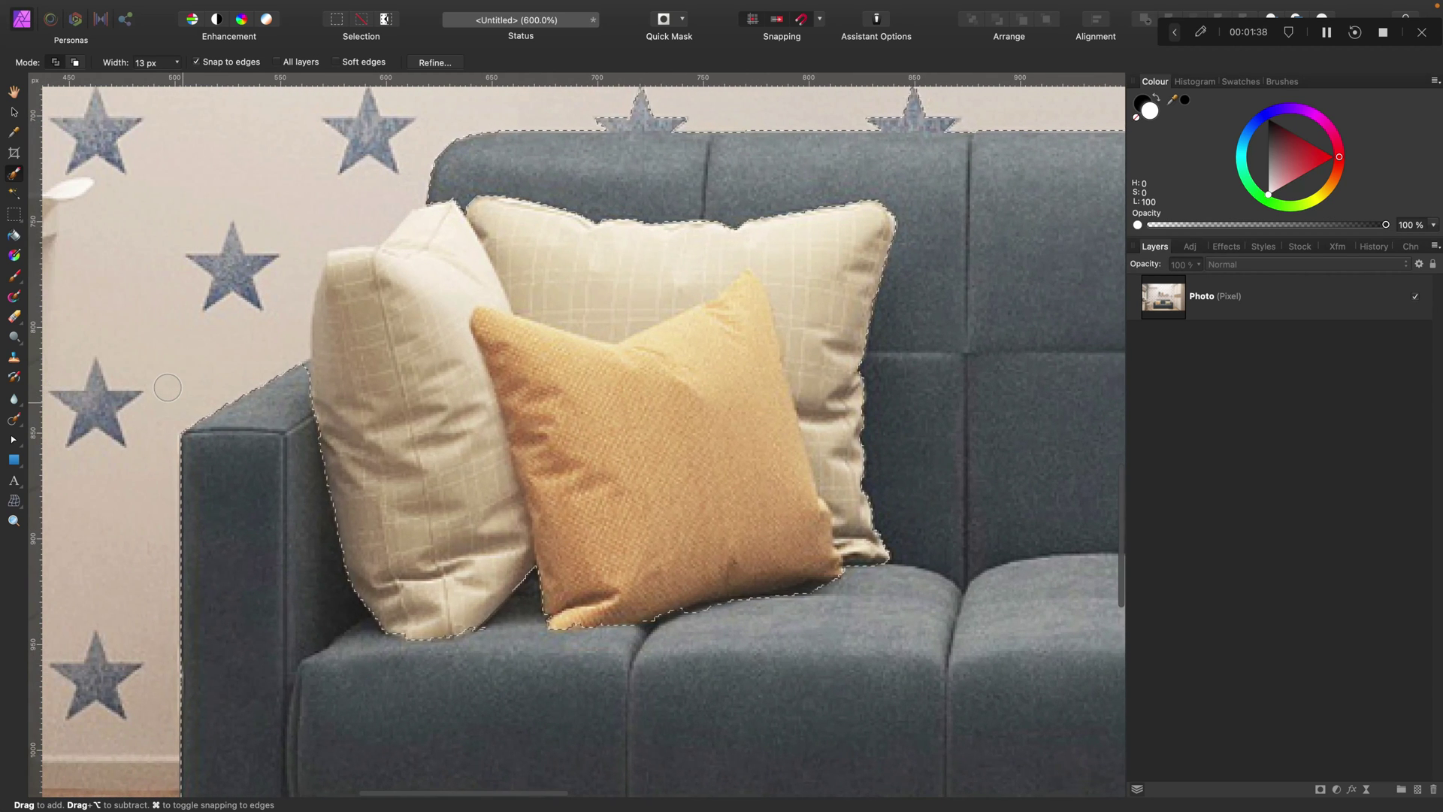
- Shrink the Selection Brush width to 3 px for edge clean-up
key(bracketleft)
key(bracketleft)
key(bracketleft)
key(bracketleft)
key(bracketleft)
key(bracketleft)
key(bracketleft)
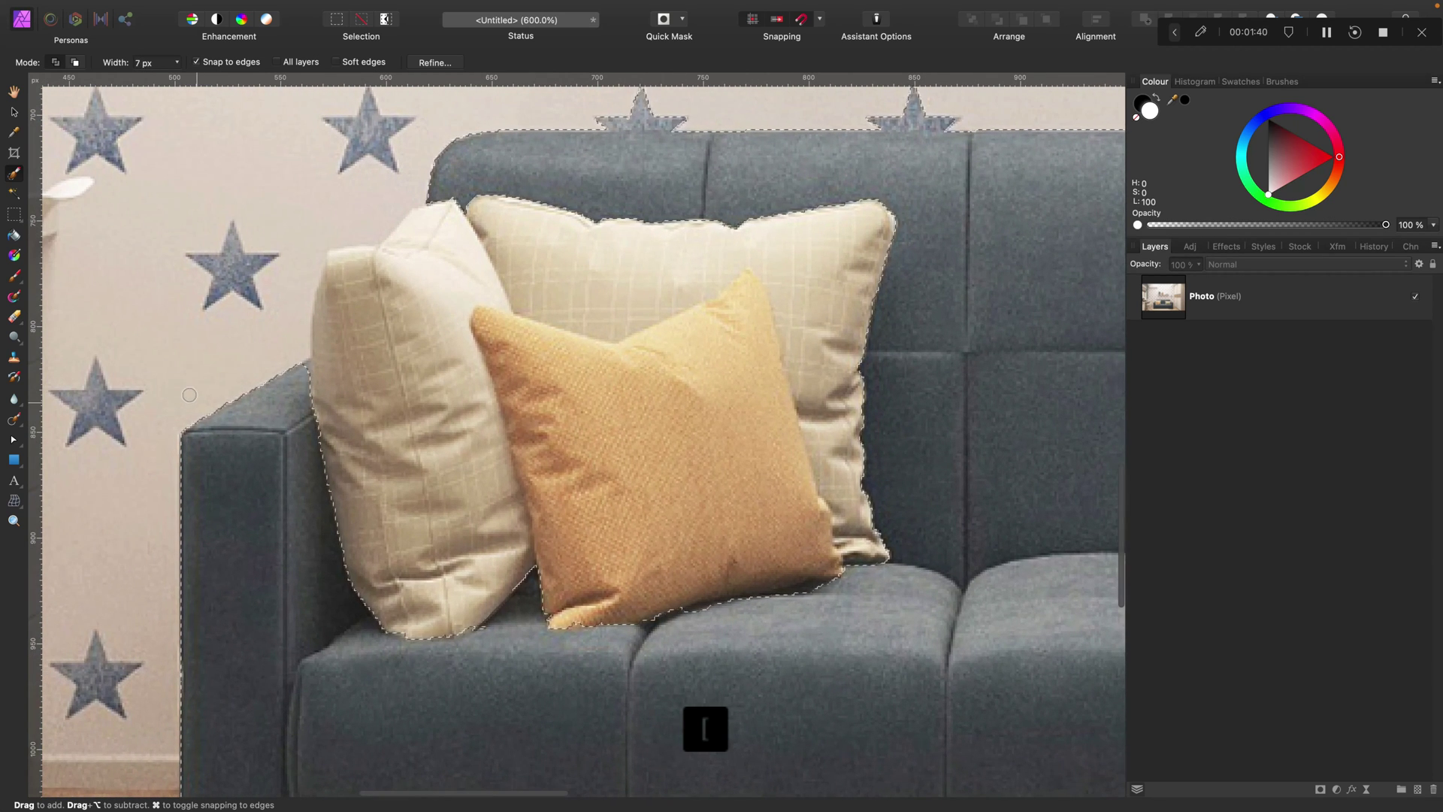
click(178, 61)
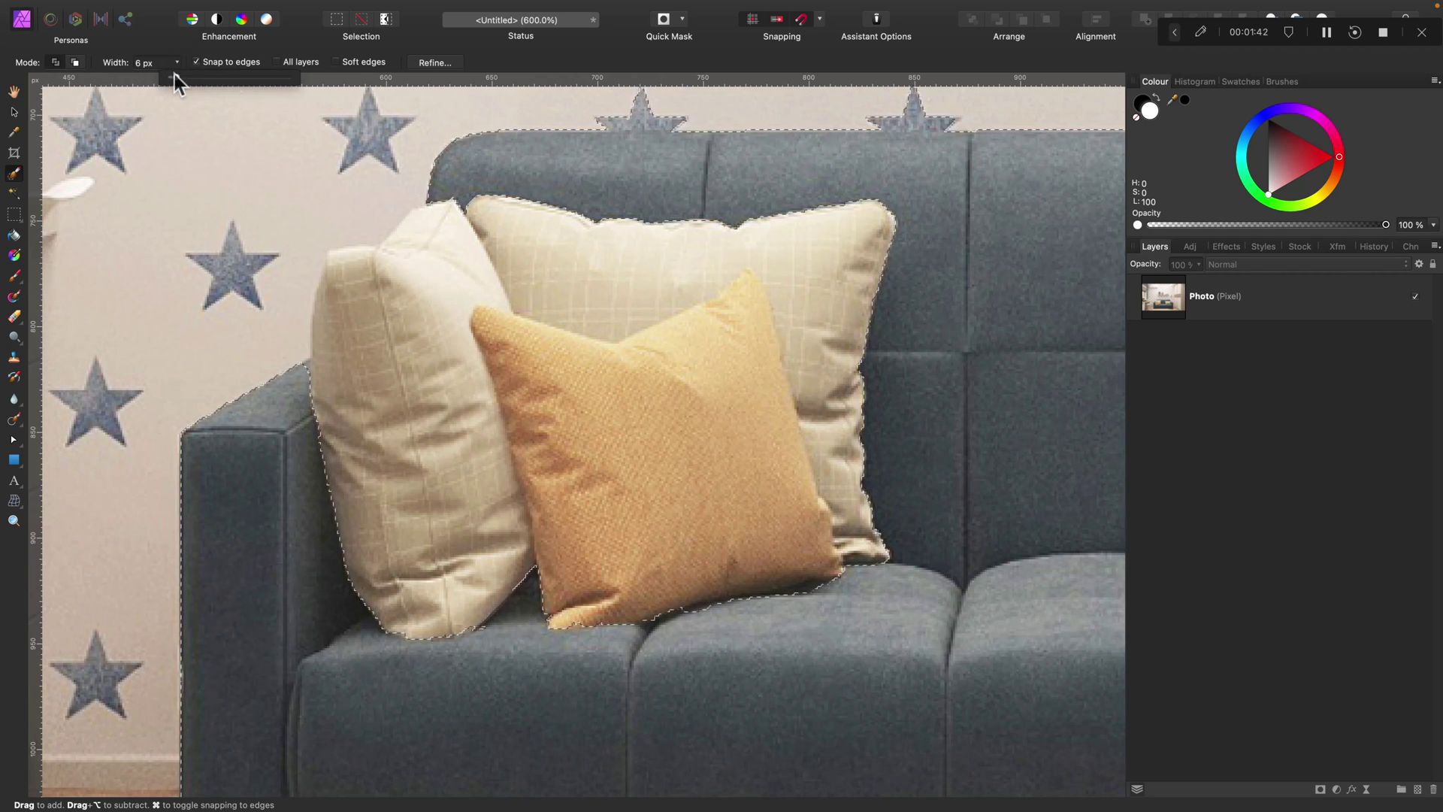
mouse_move(174, 75)
mouse_down()
mouse_move(230, 81)
mouse_move(170, 80)
mouse_up()
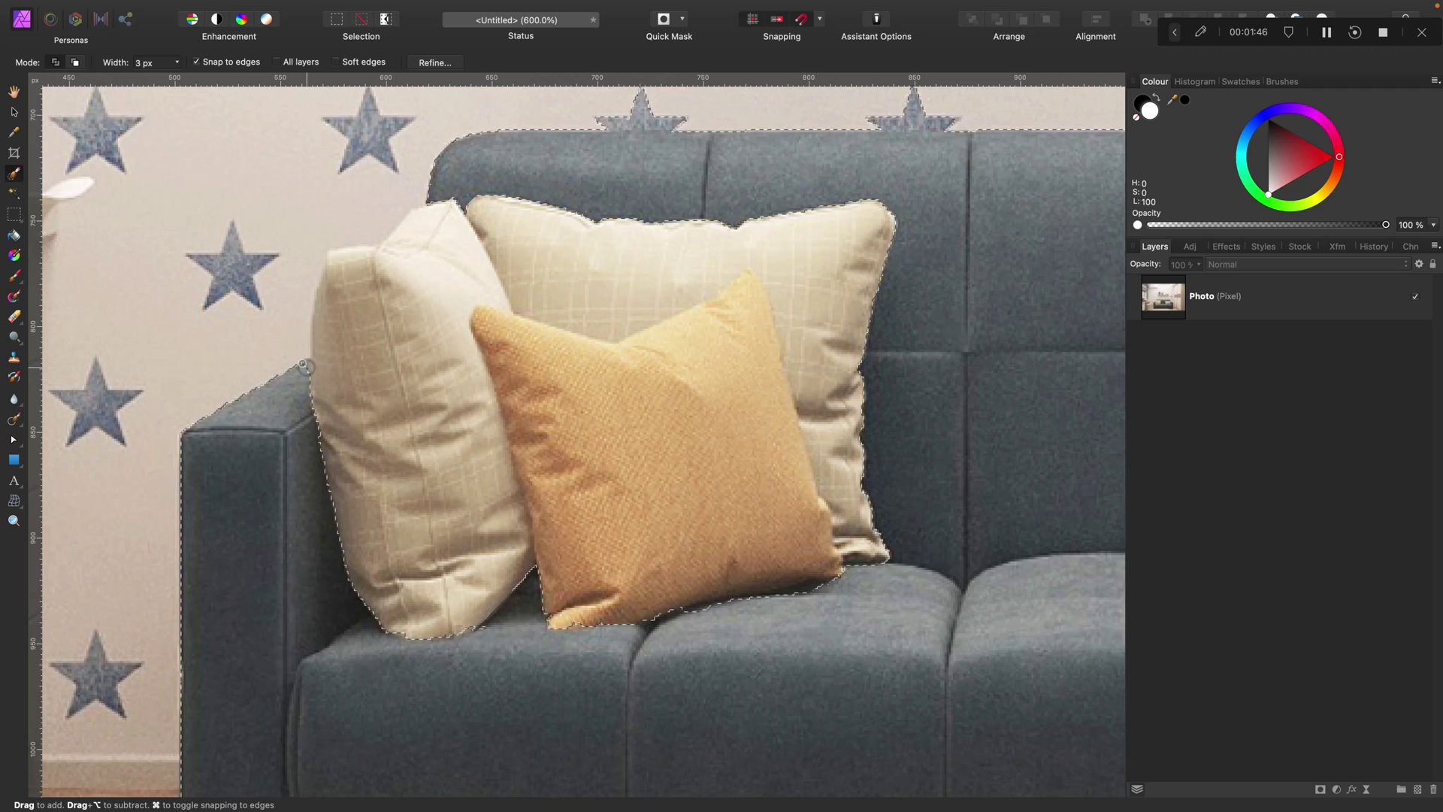
scroll(344, 505, down, 3)
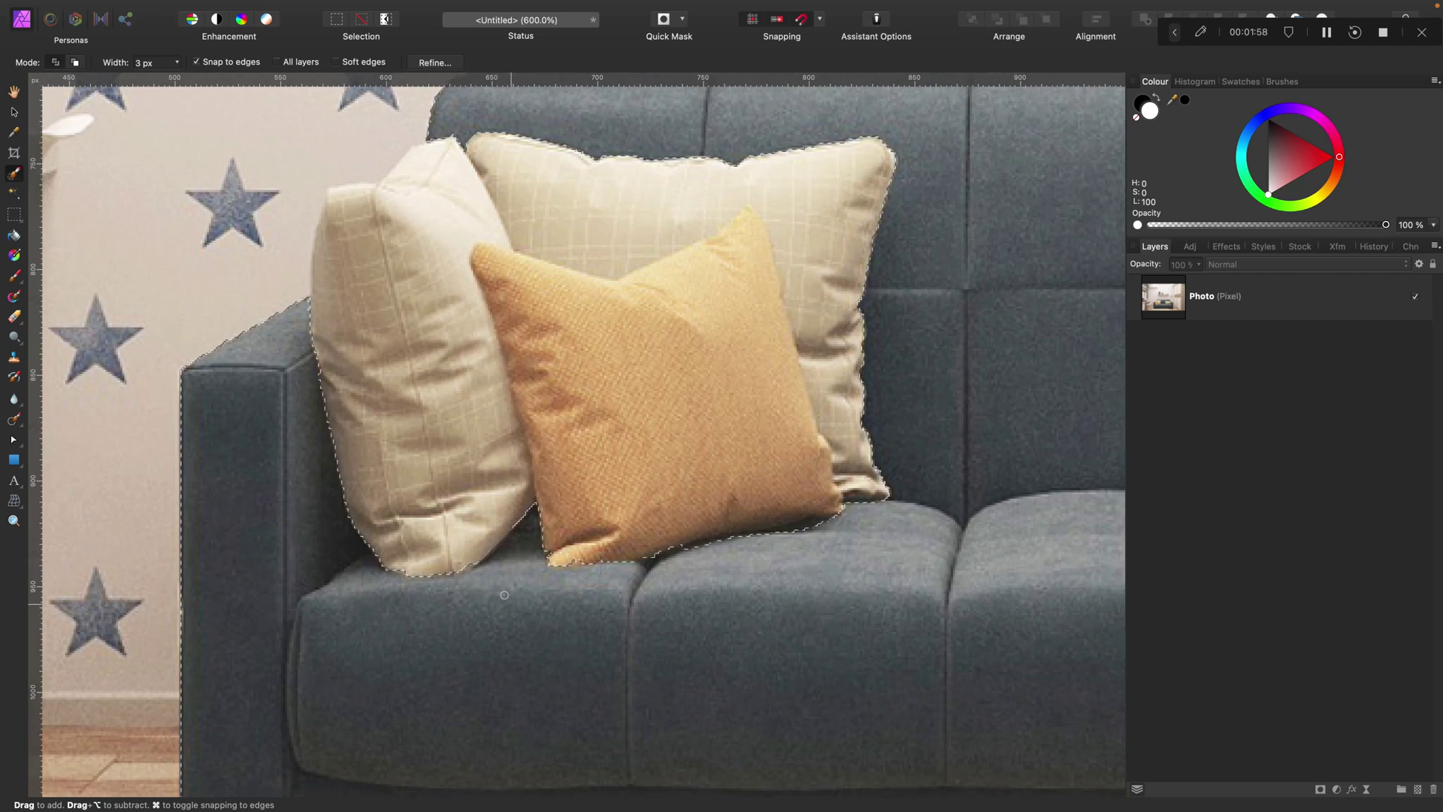
scroll(504, 595, down, 5)
scroll(504, 594, down, 5)
scroll(519, 586, right, 5)
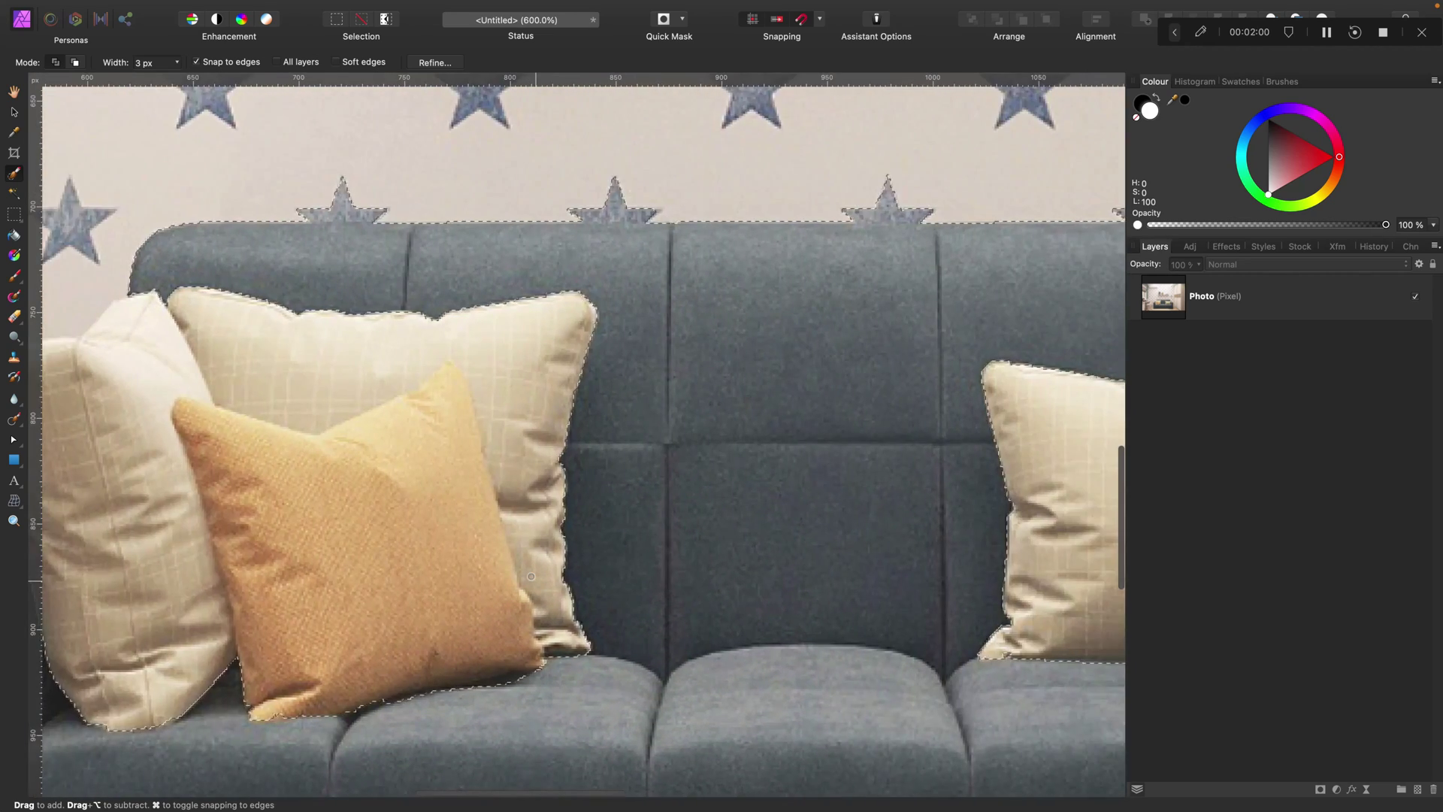
scroll(532, 576, up, 5)
scroll(532, 575, right, 5)
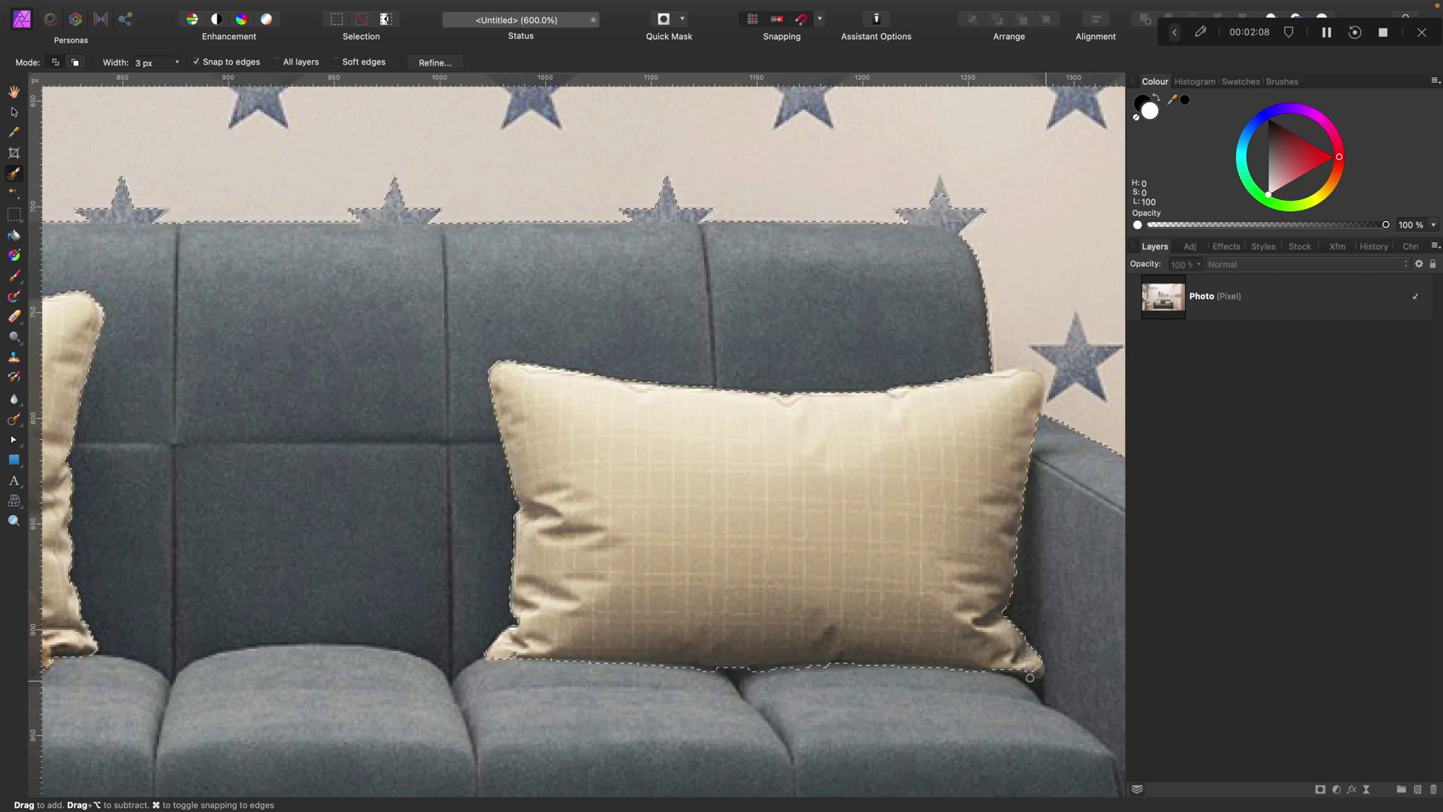
scroll(1019, 680, right, 5)
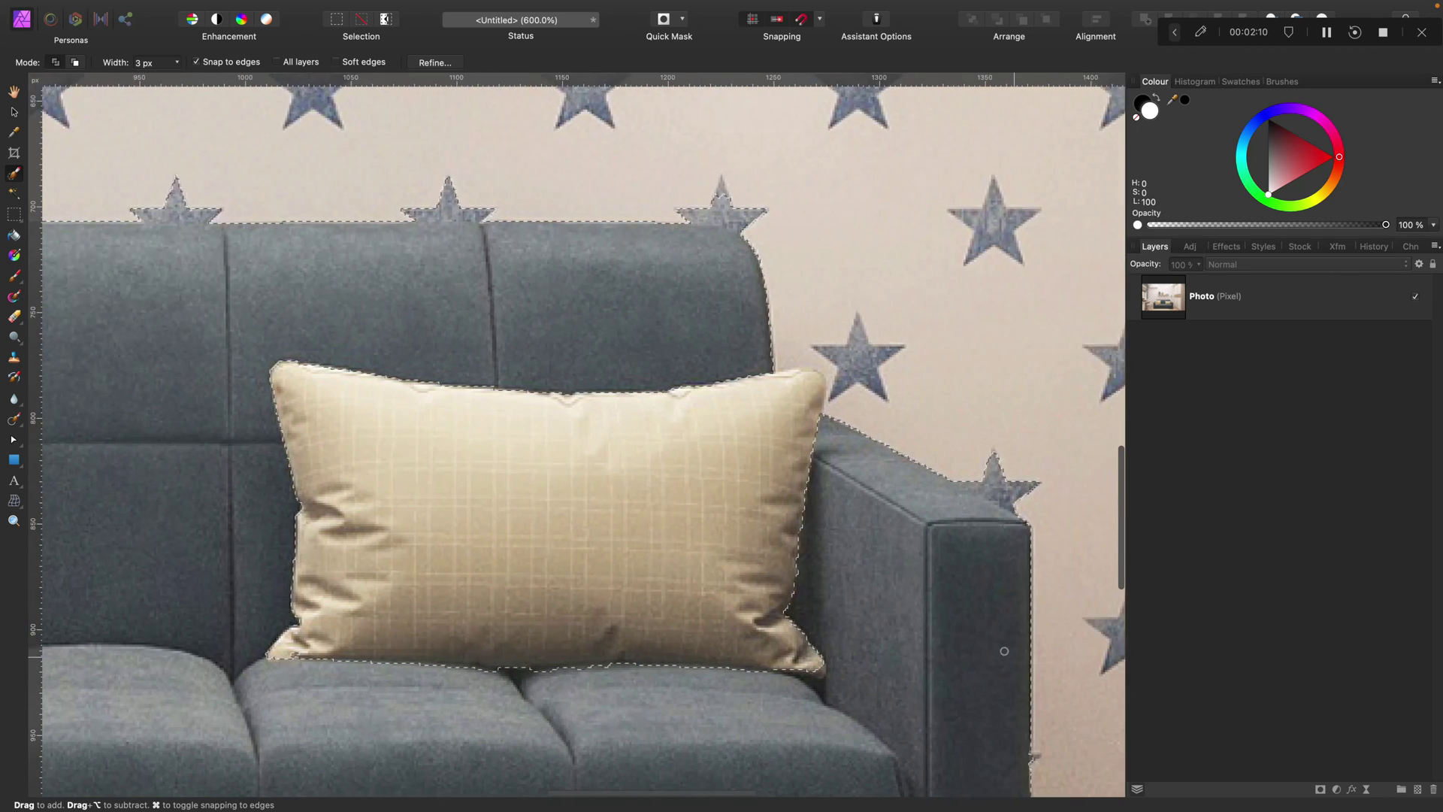
scroll(876, 678, down, 10)
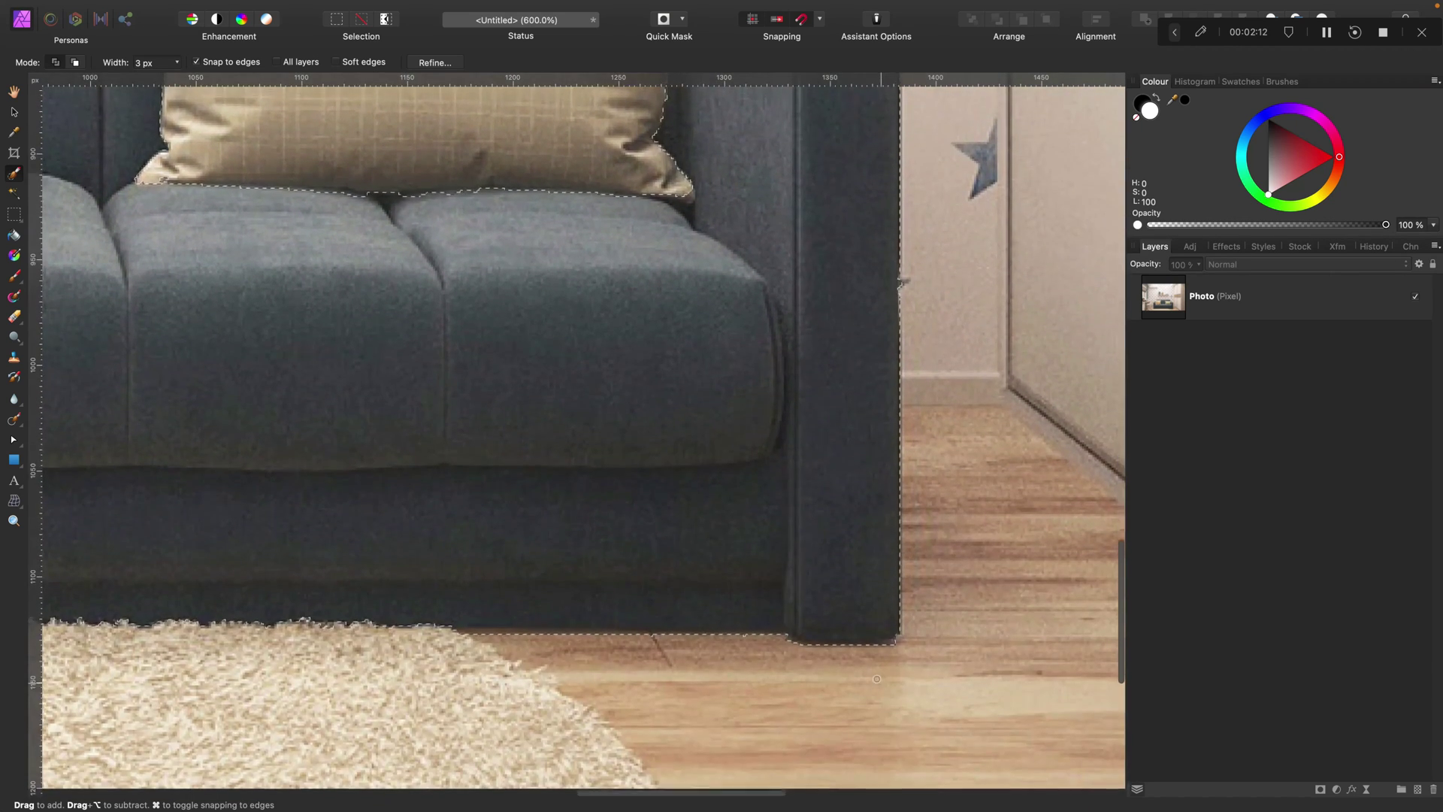
- In subtract mode, remove the first wall star above the backrest from the selection
scroll(876, 679, up, 5)
scroll(877, 679, up, 5)
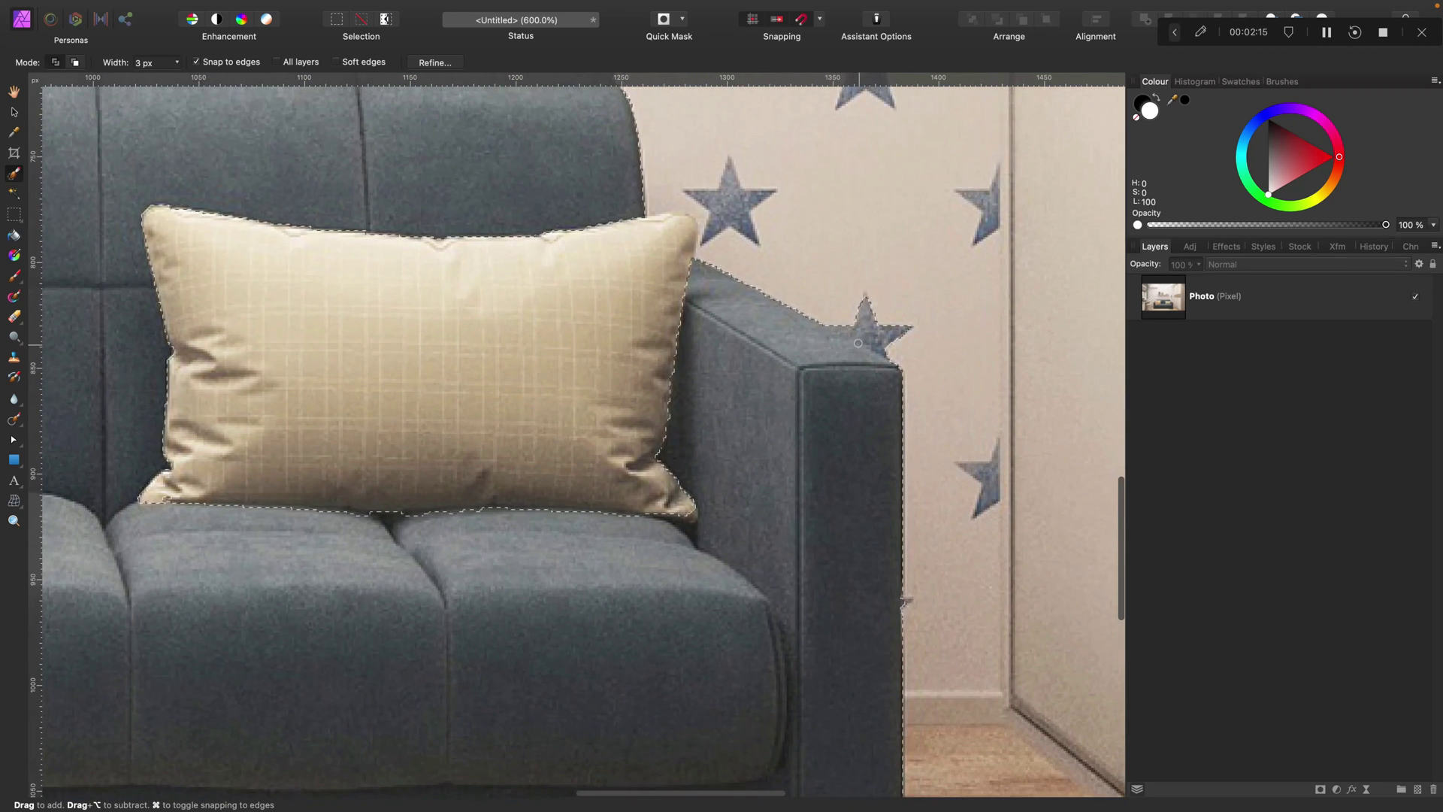
click(73, 62)
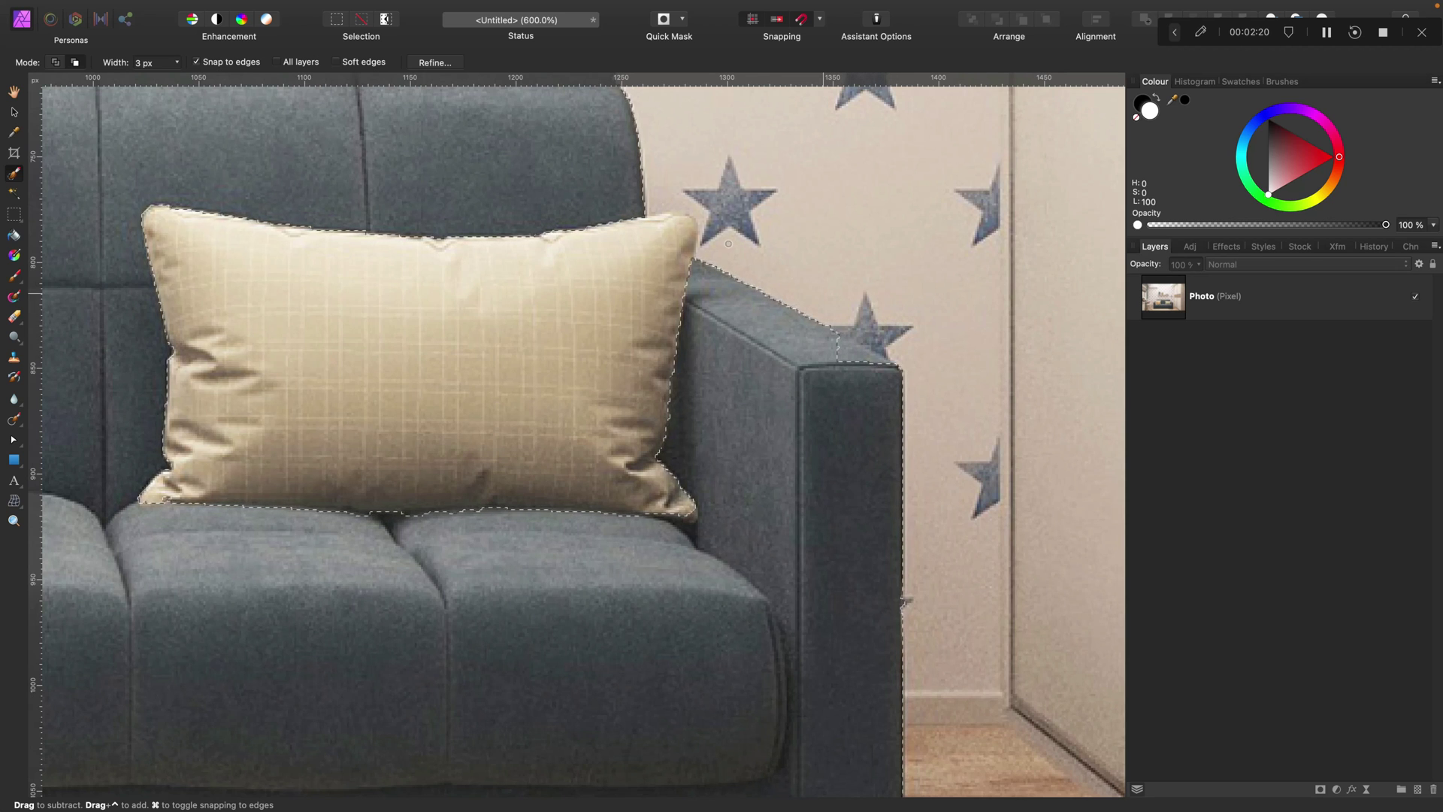
scroll(714, 257, up, 3)
scroll(714, 257, up, 5)
scroll(833, 321, left, 6)
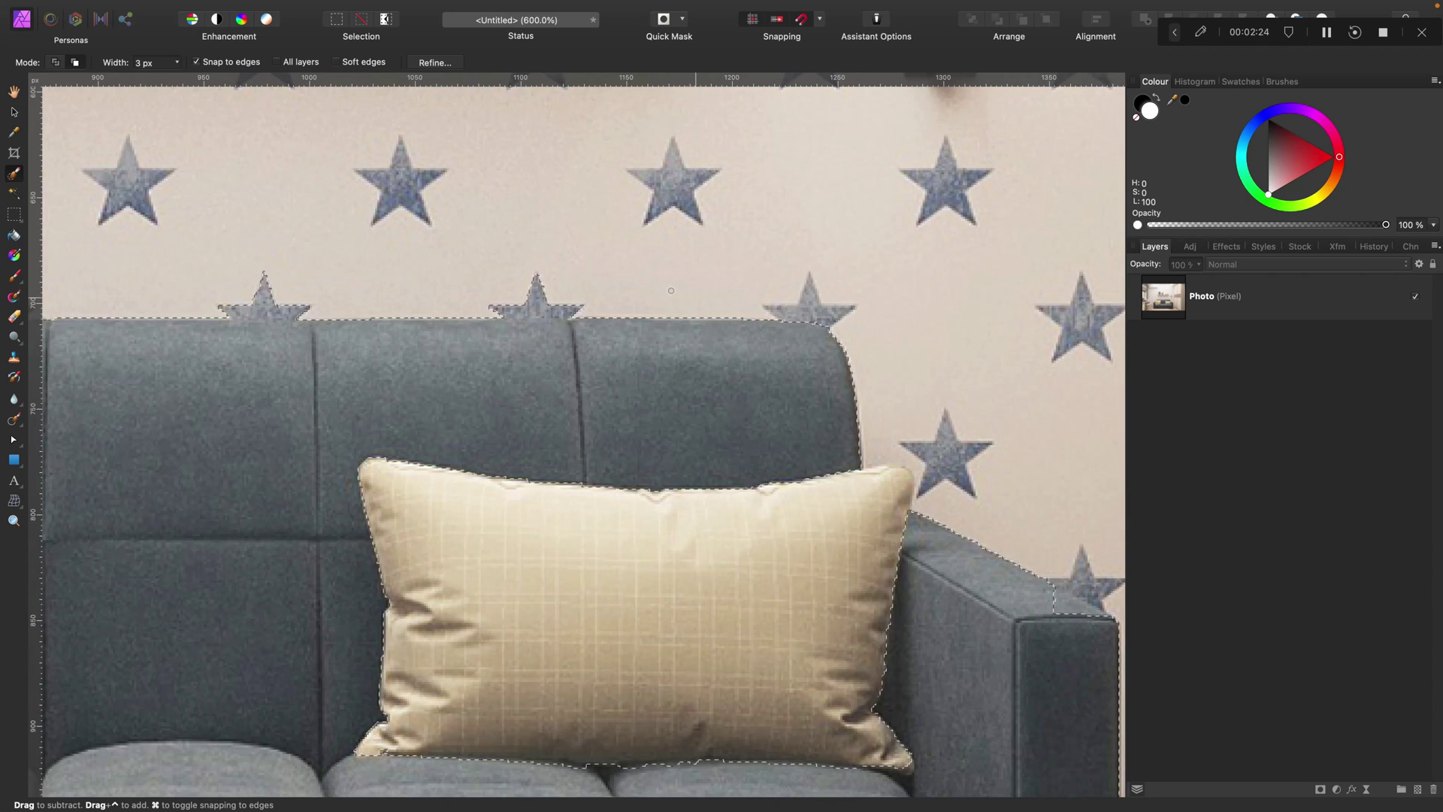
scroll(744, 305, left, 6)
mouse_move(745, 304)
mouse_down()
mouse_move(809, 309)
mouse_move(710, 306)
mouse_up()
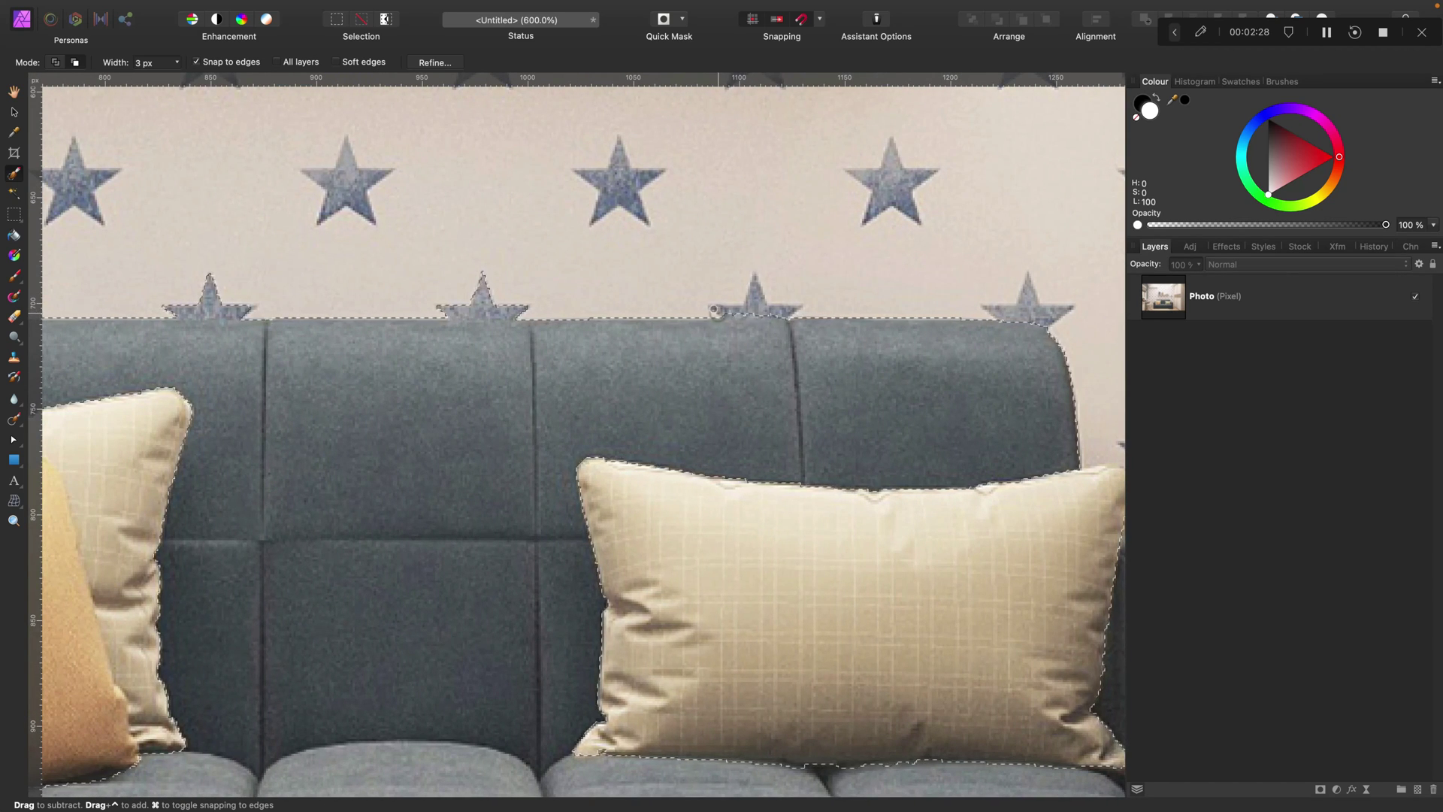
- Remove two more wall stars along the backrest top, then pan around to check the edges
scroll(714, 310, left, 4)
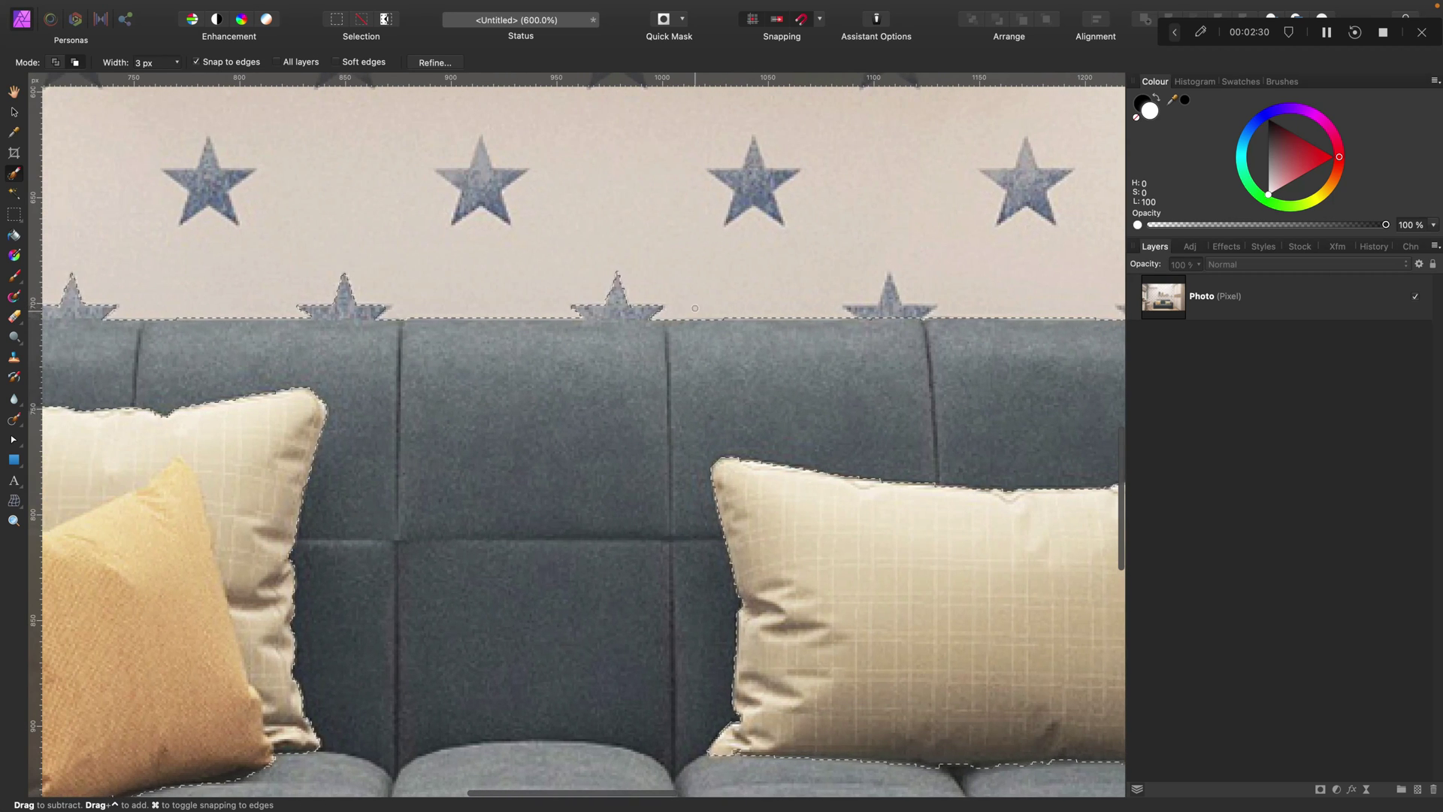
drag(663, 311, 580, 307)
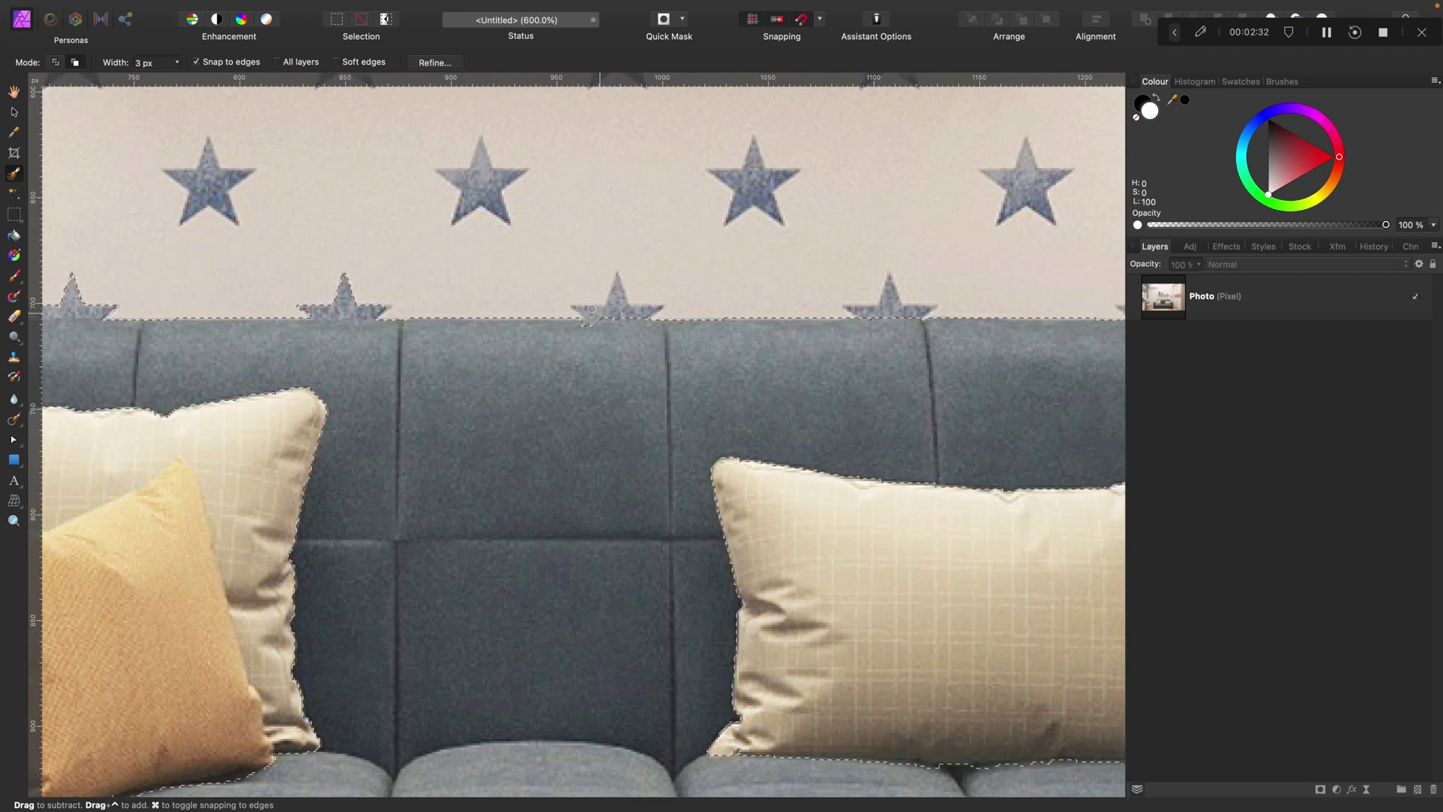
scroll(581, 308, left, 12)
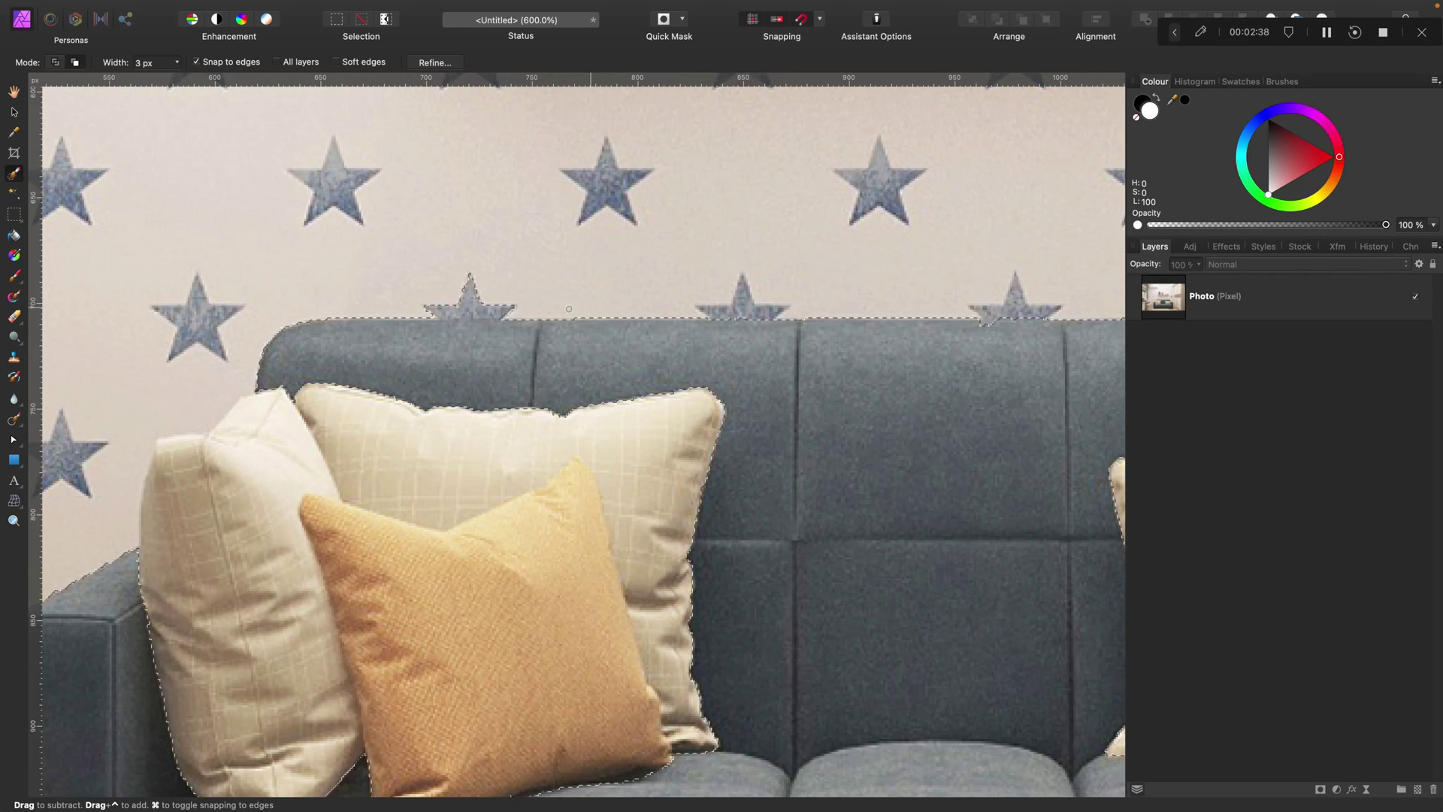
drag(512, 316, 442, 306)
scroll(425, 298, down, 5)
scroll(552, 331, up, 5)
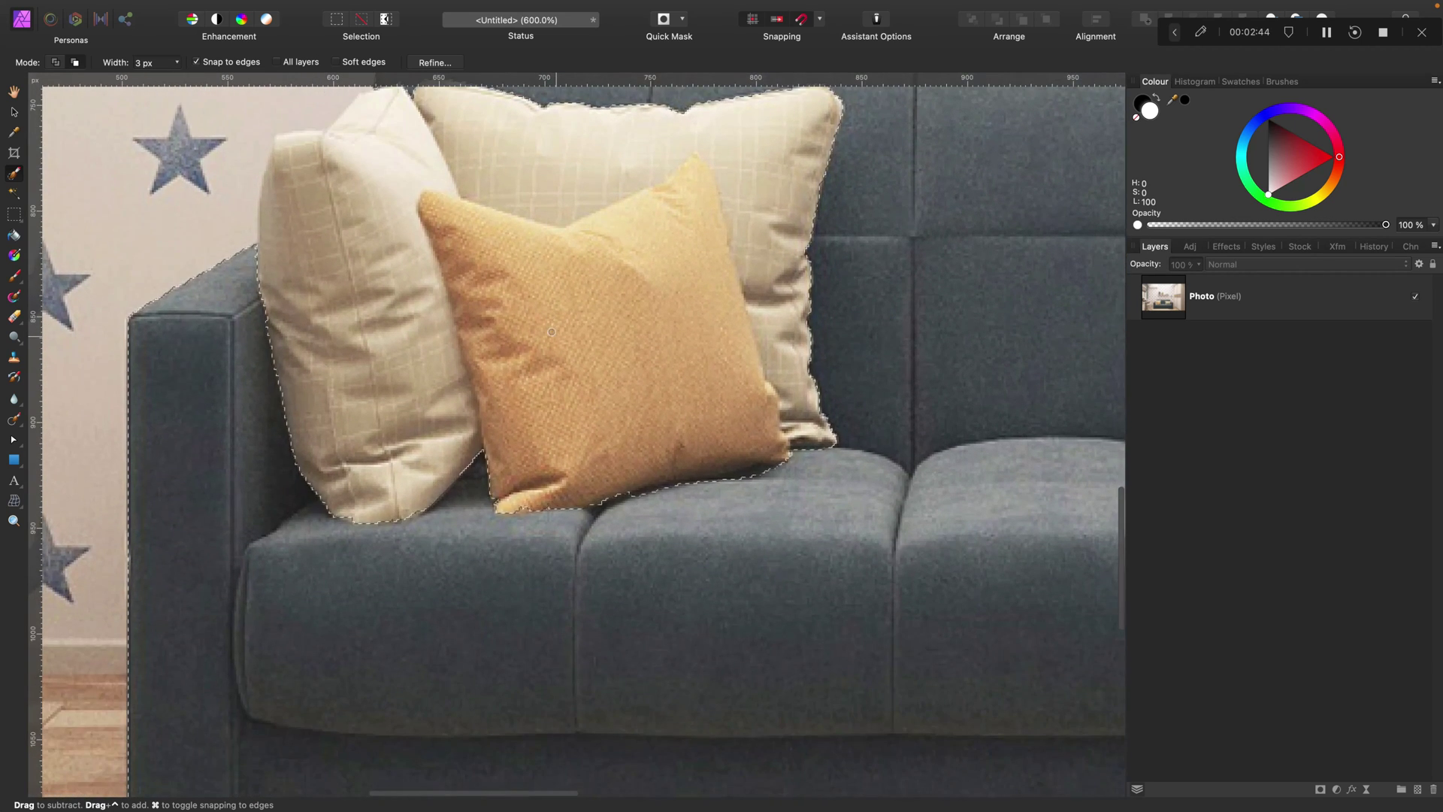
scroll(552, 331, down, 5)
scroll(805, 490, up, 5)
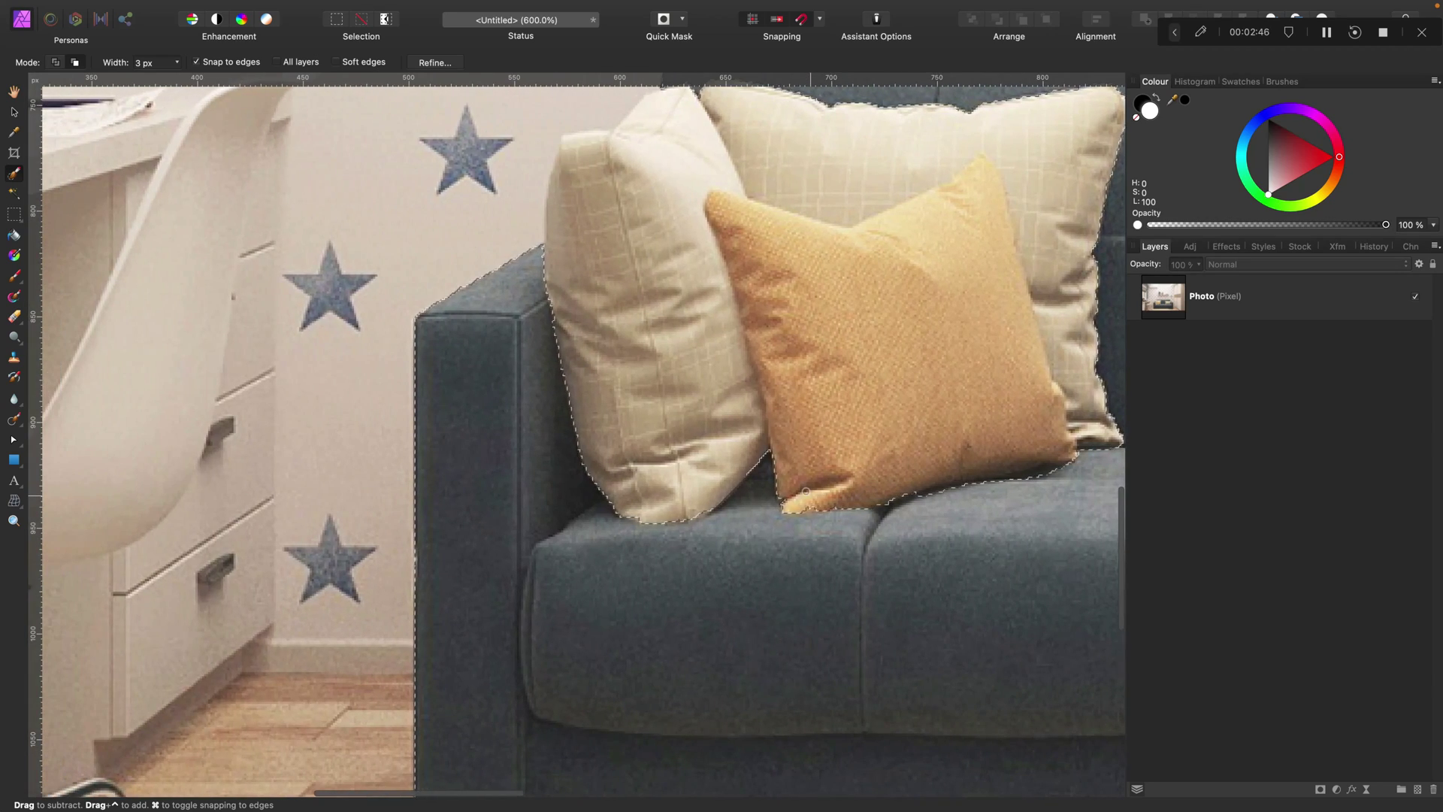
scroll(806, 491, down, 5)
scroll(800, 490, right, 10)
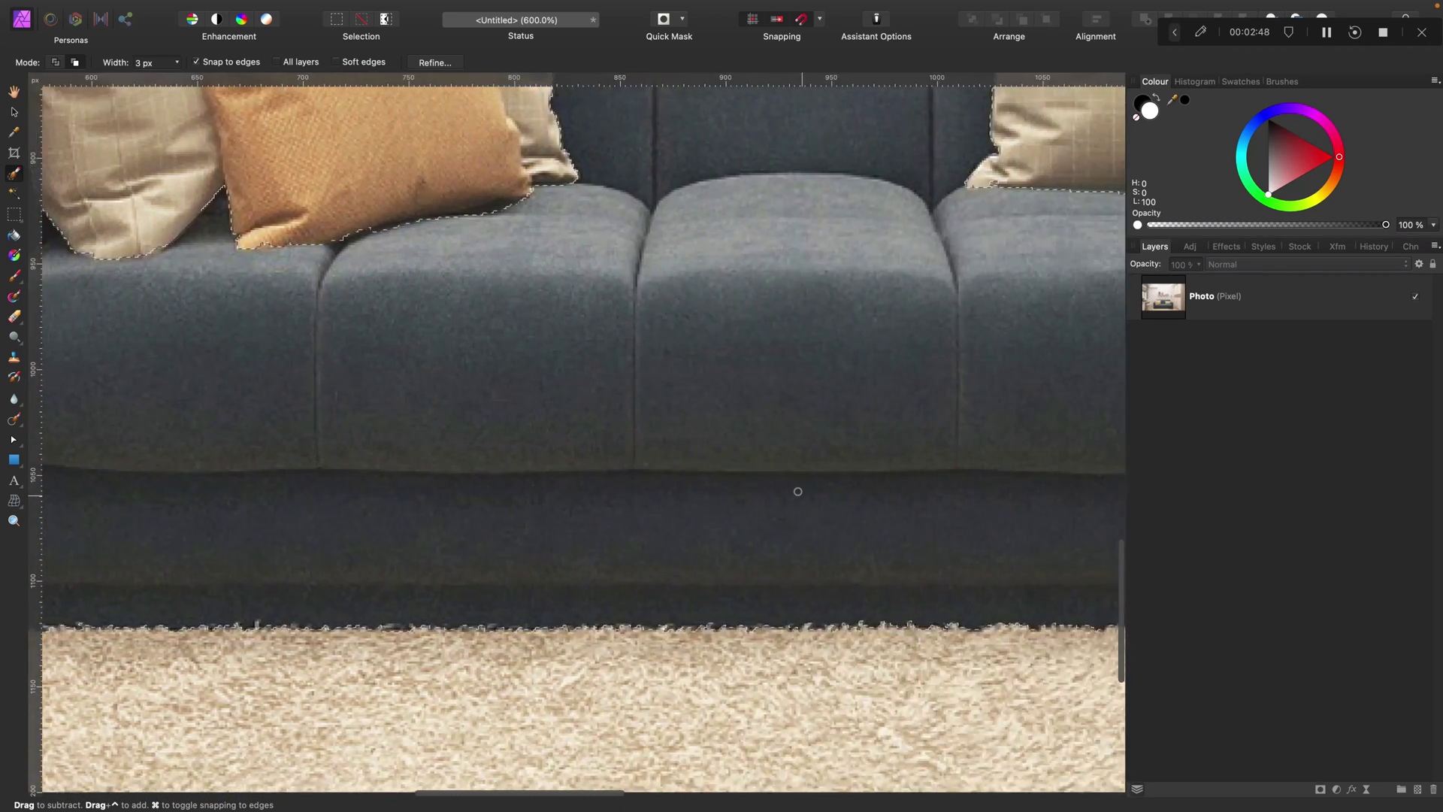
scroll(797, 491, right, 15)
scroll(797, 491, up, 2)
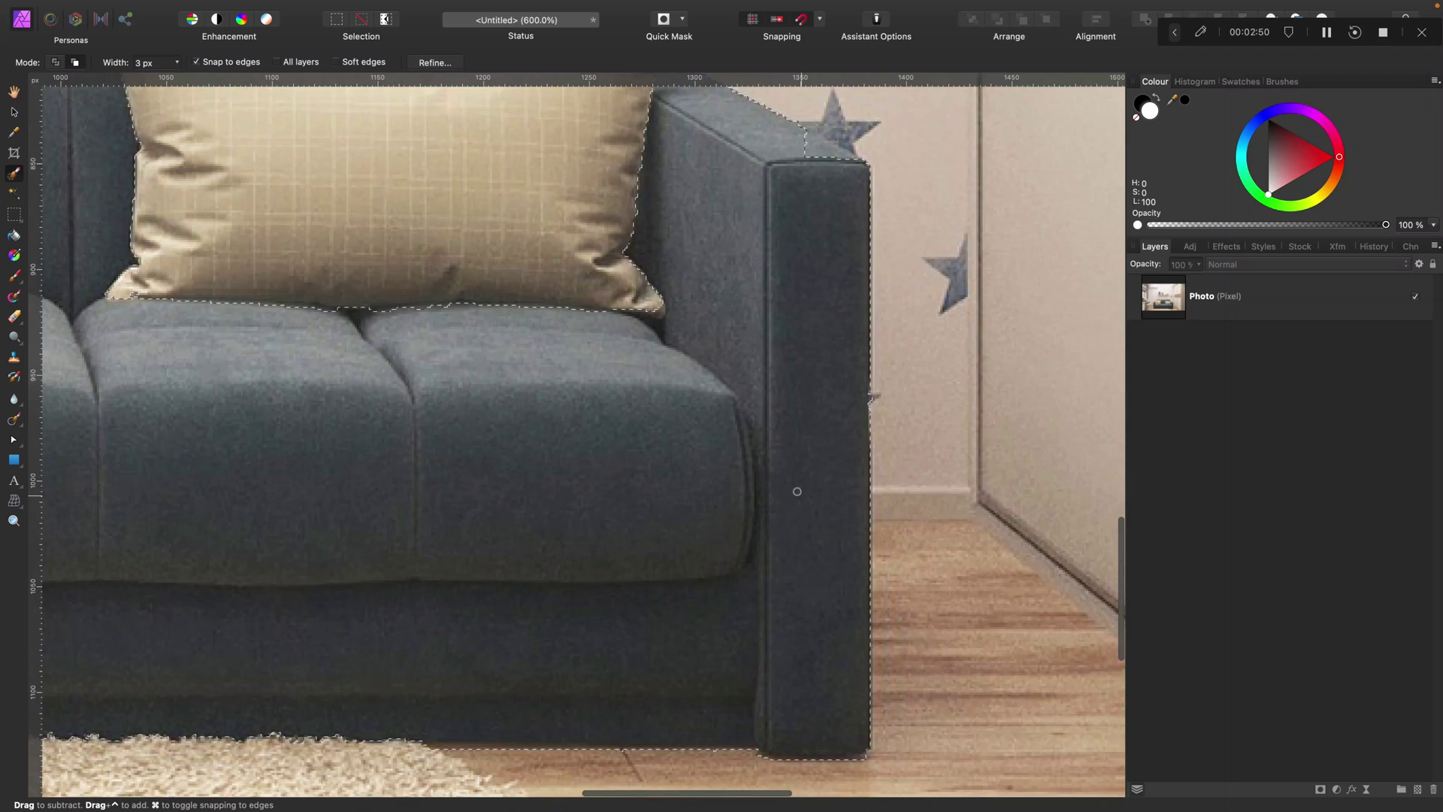
scroll(798, 491, up, 5)
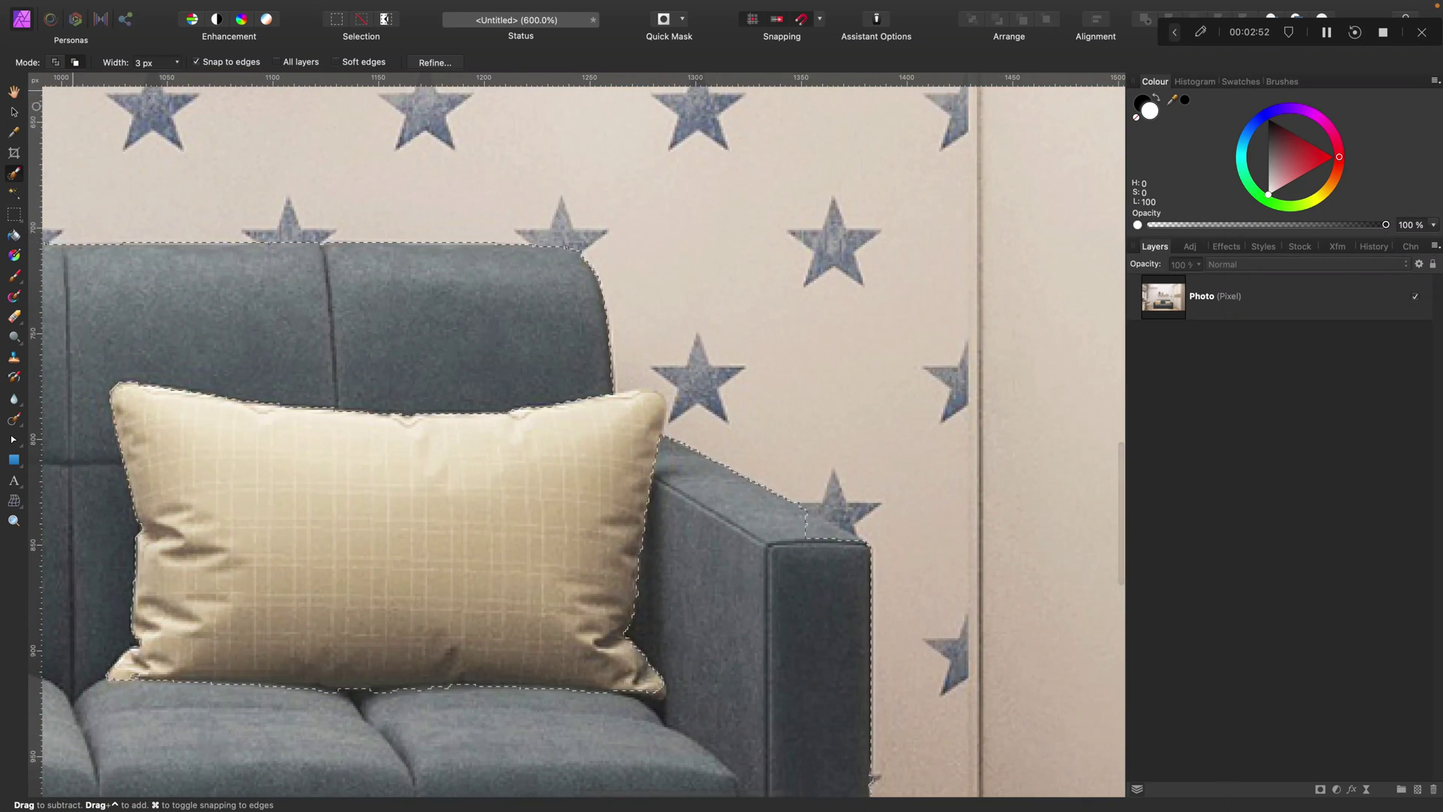
- In Add mode, fill in the selection along the sofa's top edge
click(54, 62)
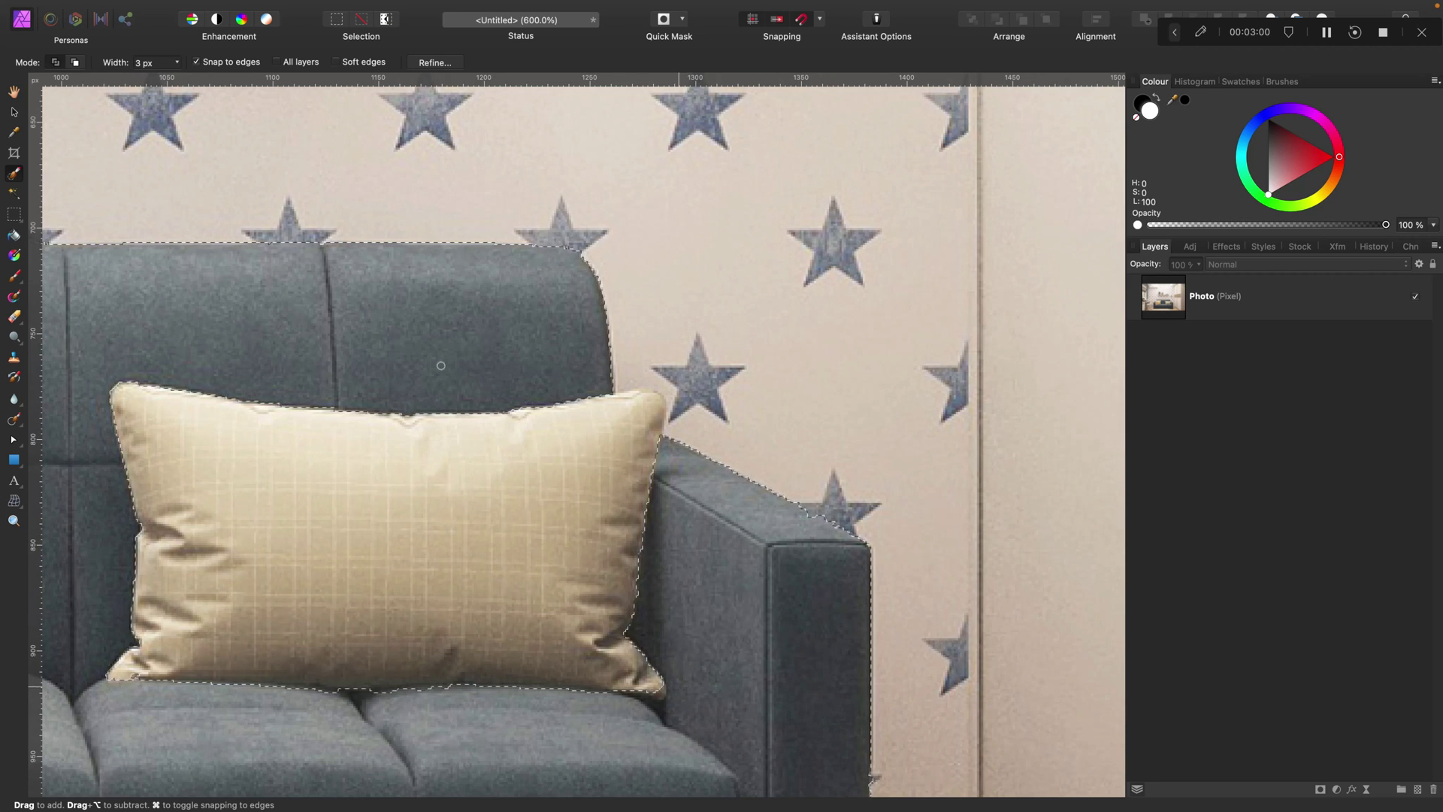
click(75, 61)
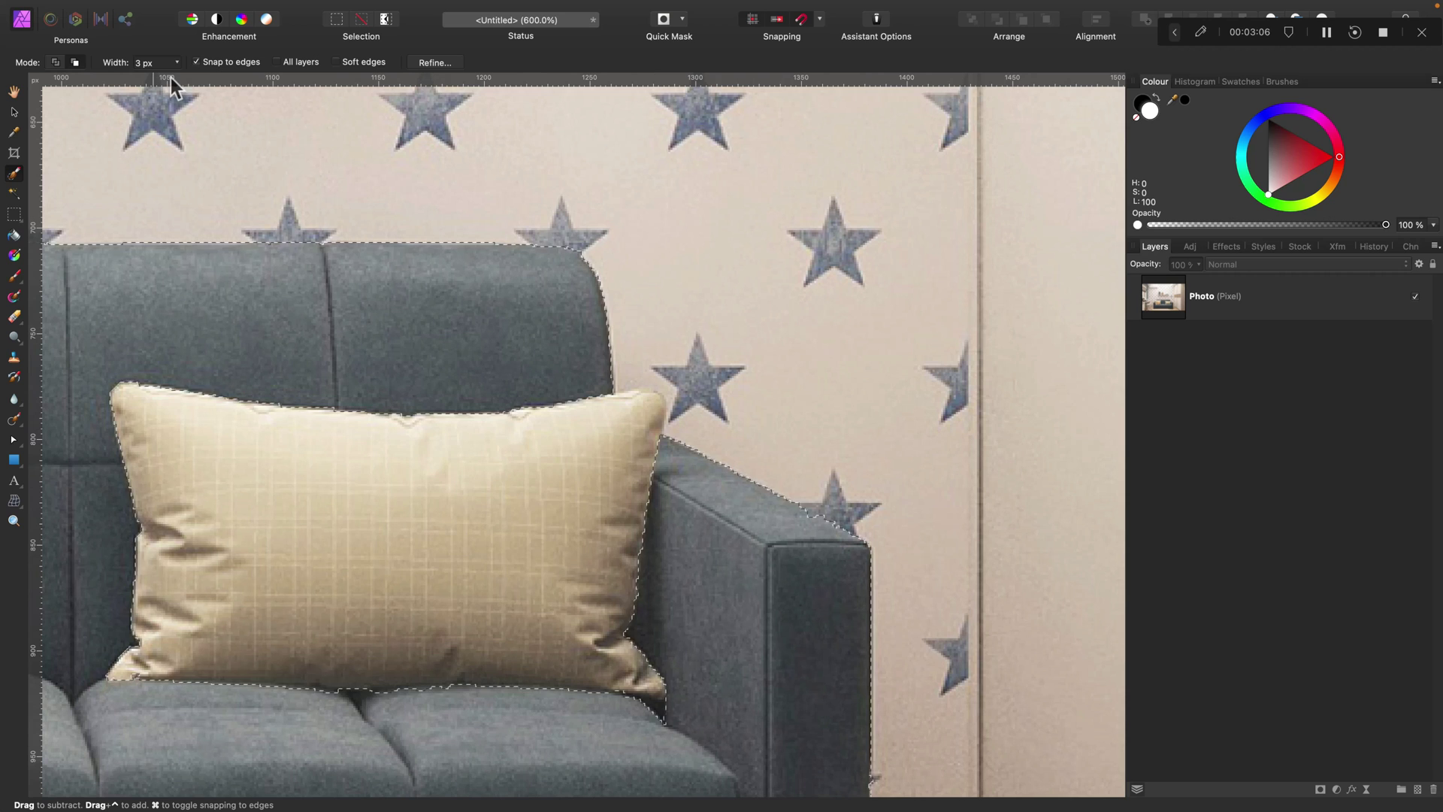
click(55, 62)
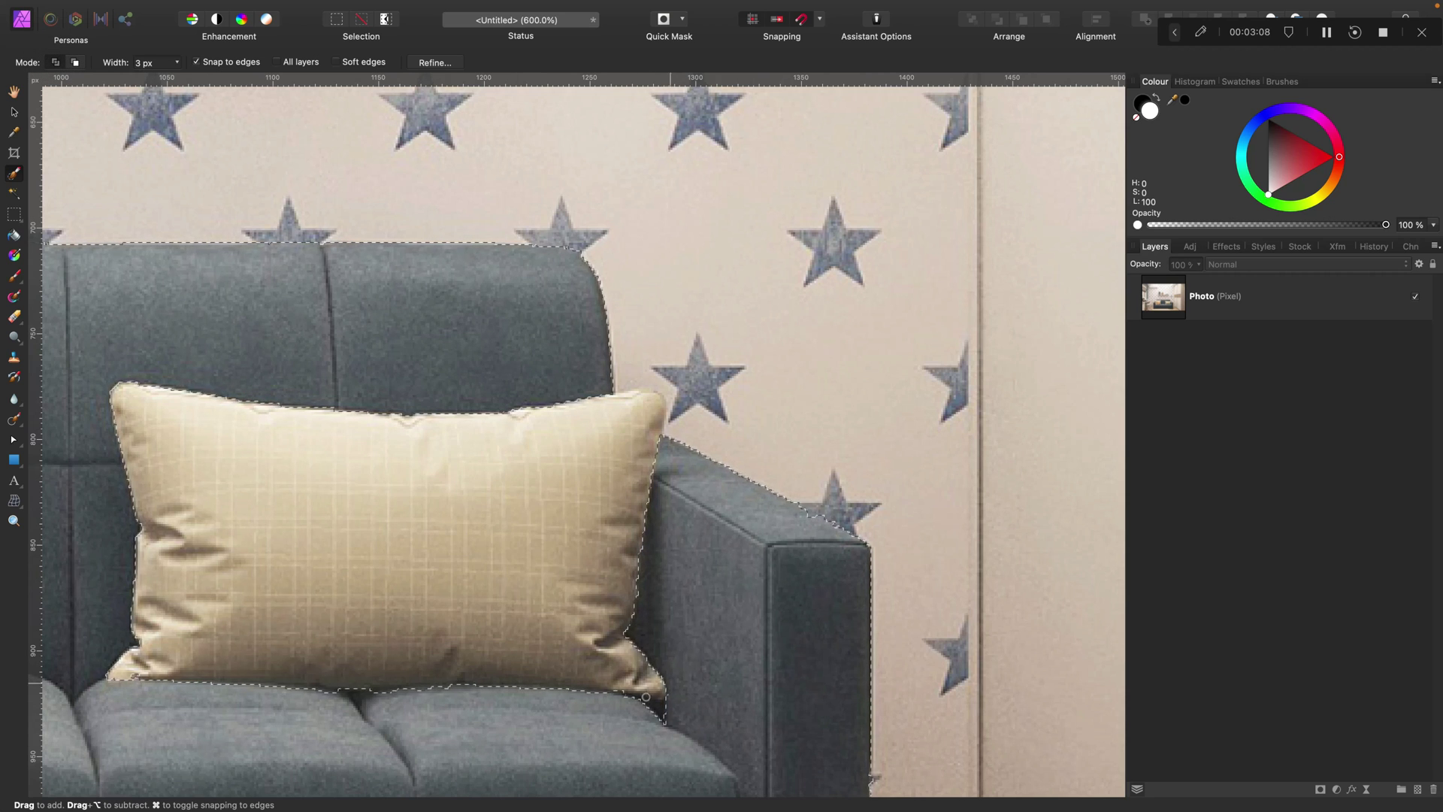
scroll(580, 683, left, 3)
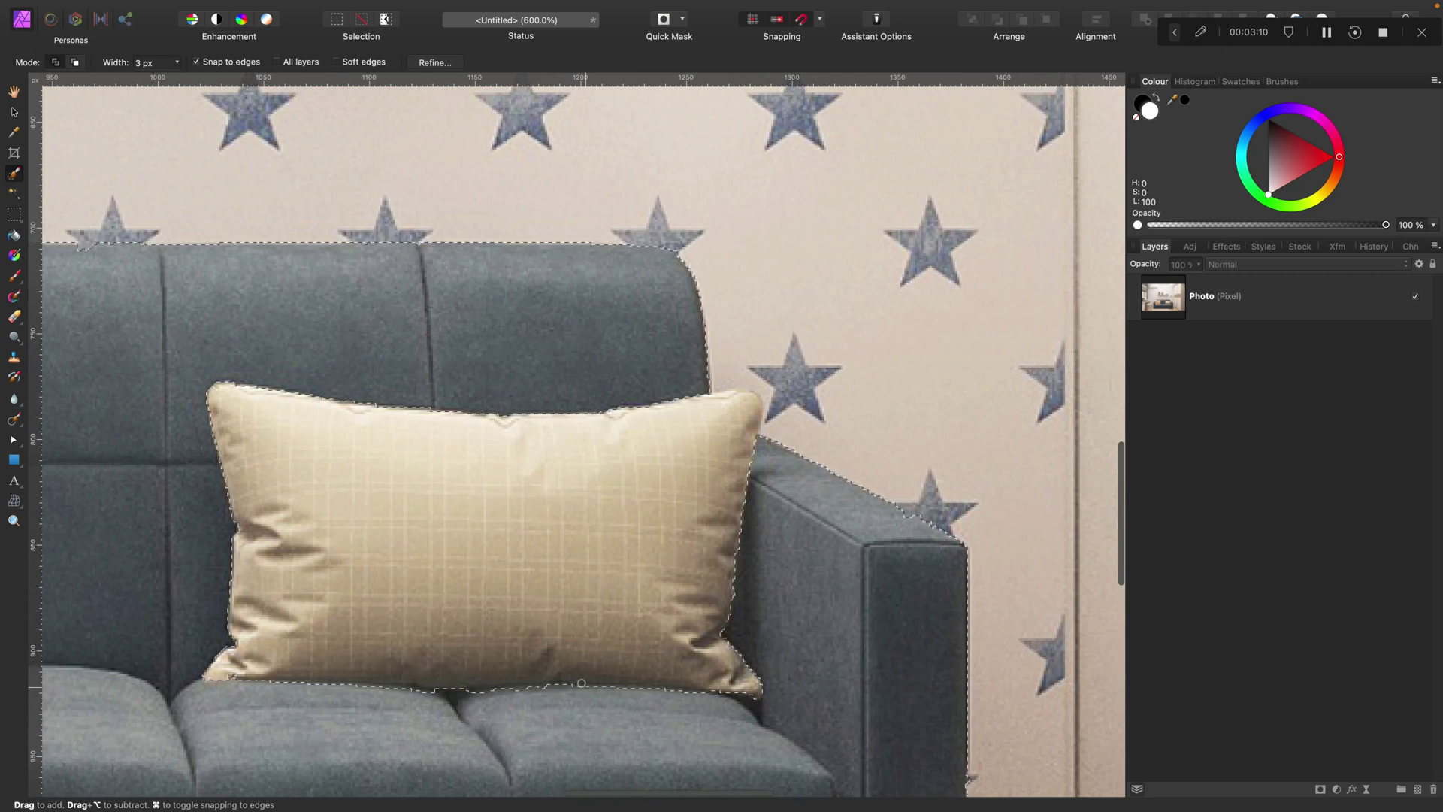
scroll(586, 682, left, 5)
scroll(586, 682, left, 10)
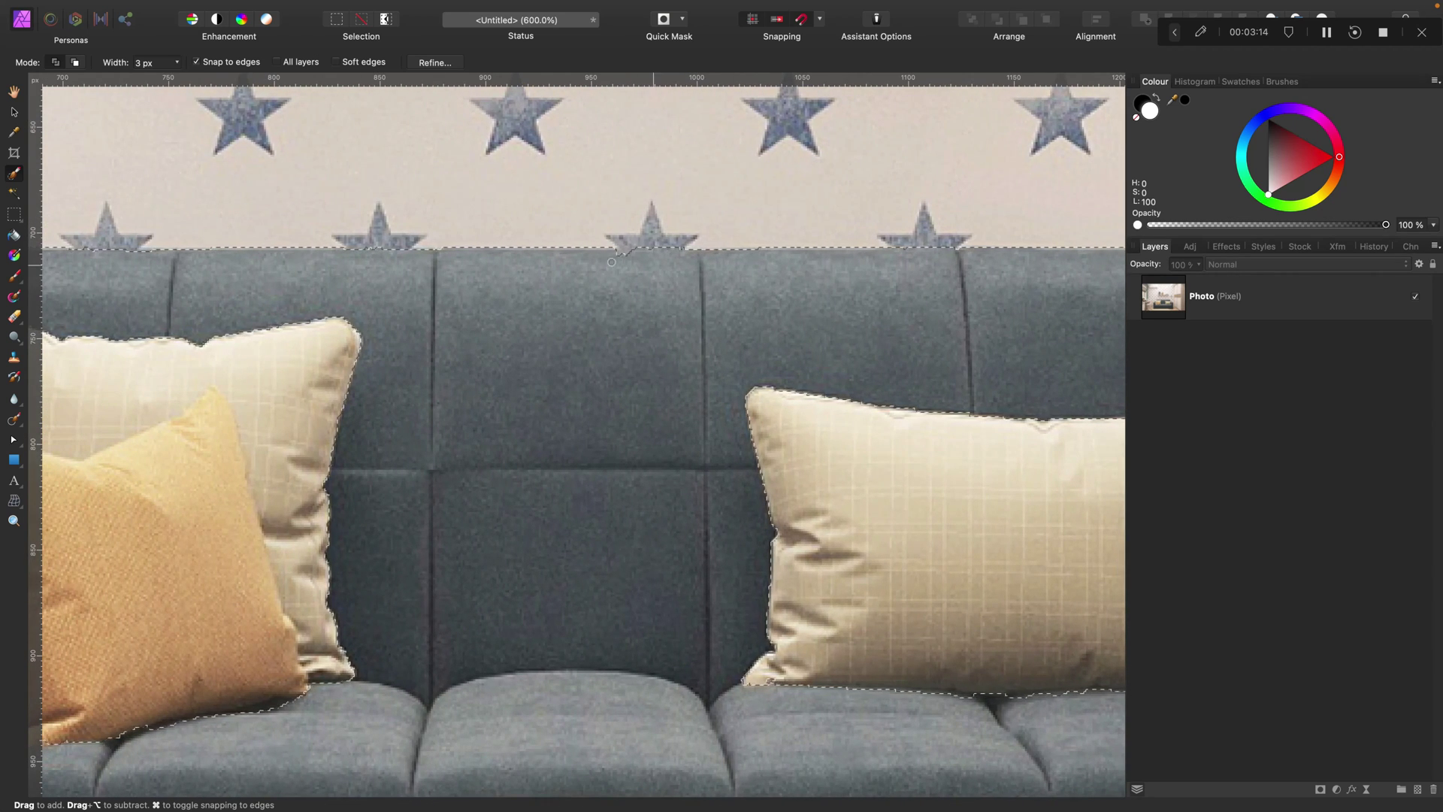
click(617, 250)
drag(650, 252, 565, 250)
- Zoom out to show the whole room
scroll(526, 251, left, 5)
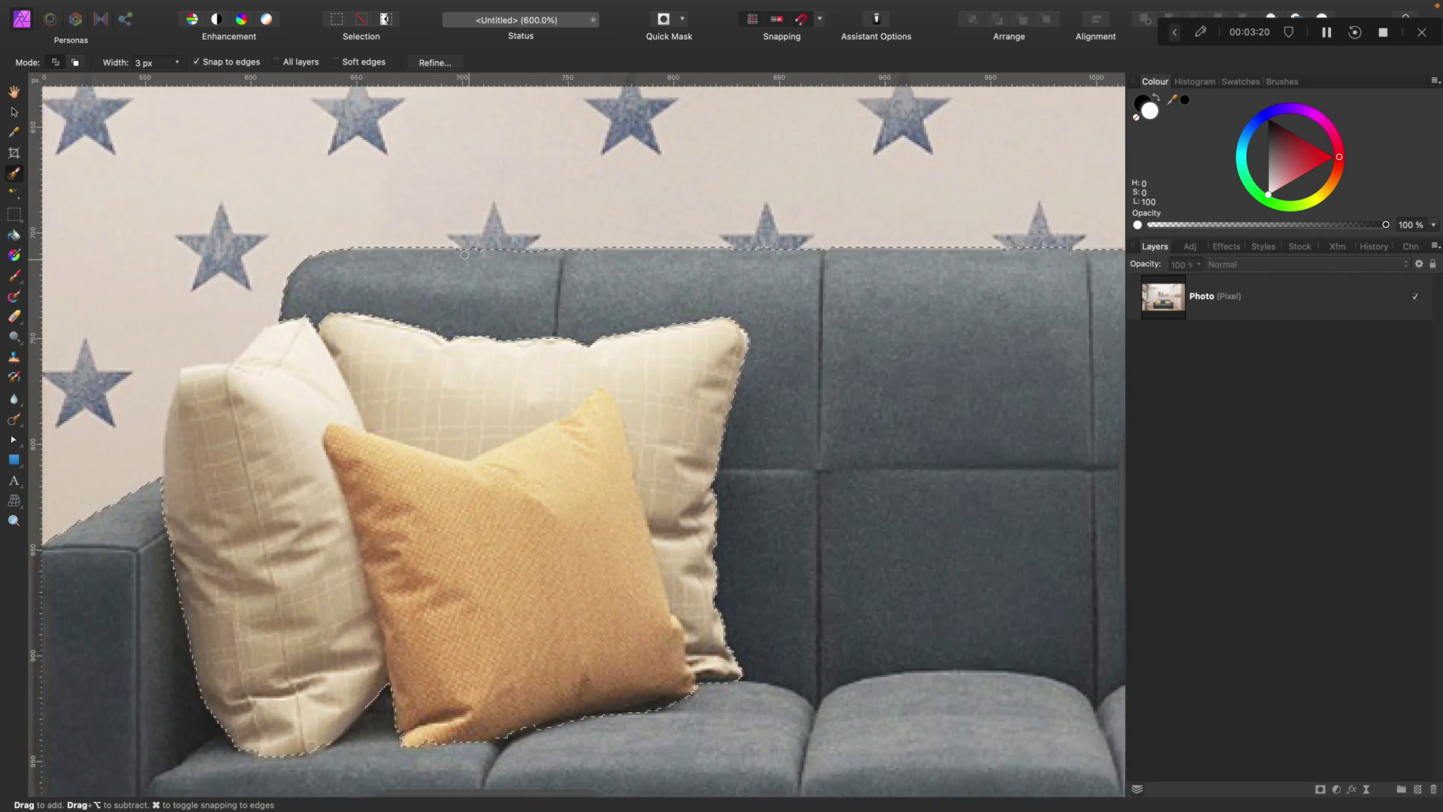
scroll(465, 255, down, 3)
key(super+minus)
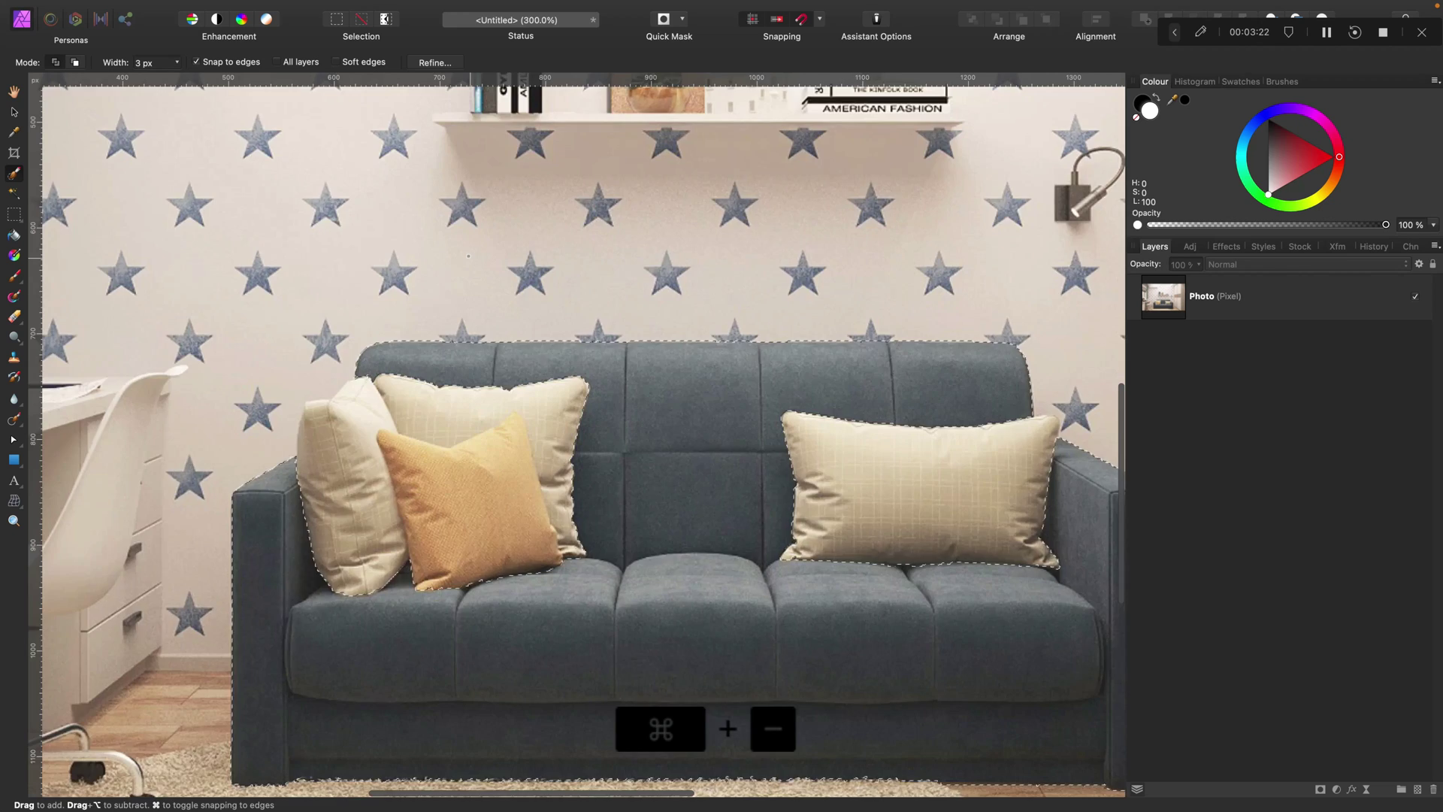
key(super+minus)
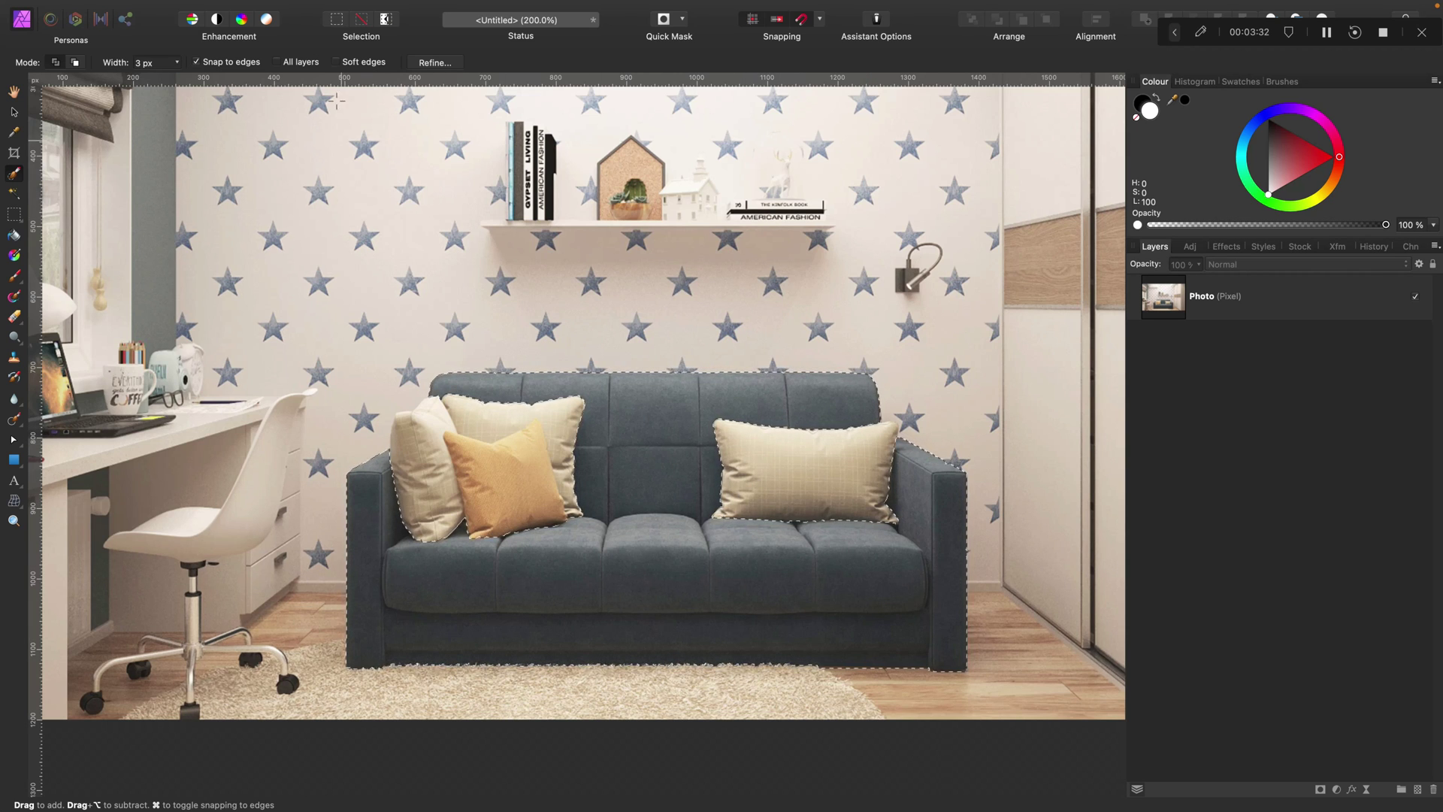
- In Refine Selection, set Border width 3%, Smooth 1 px, Feather 1 px, Ramp −1%, and apply
click(431, 62)
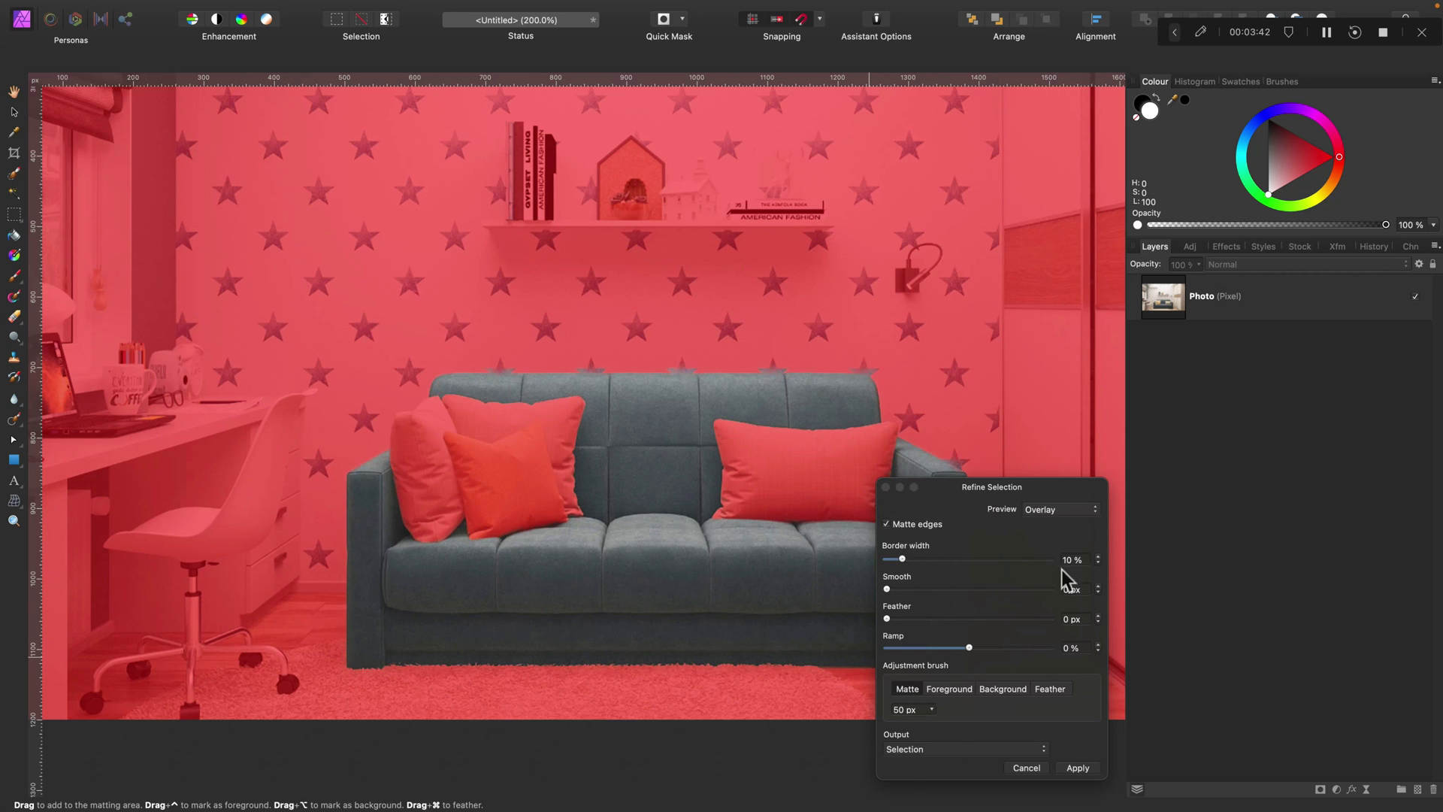
click(1098, 563)
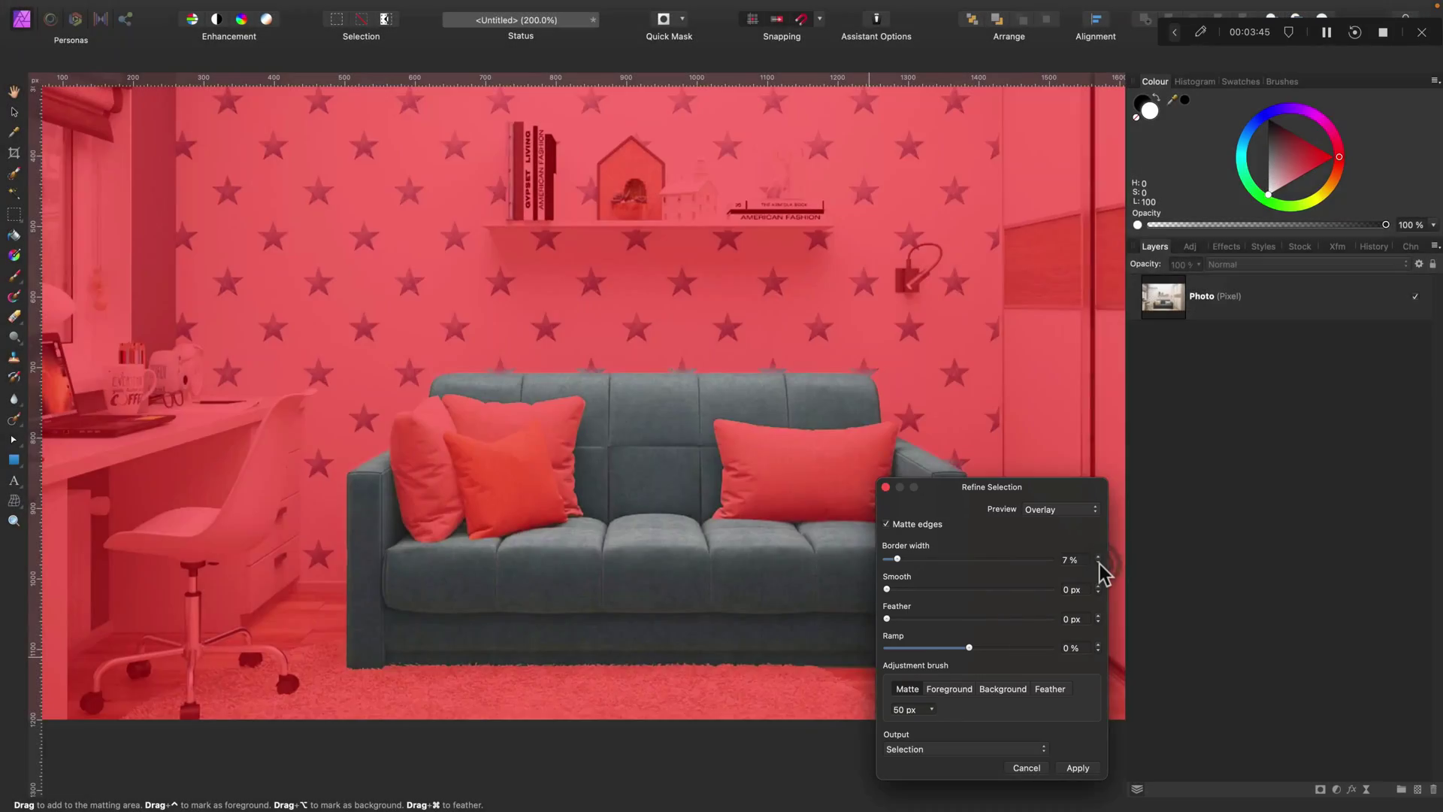
click(1098, 563)
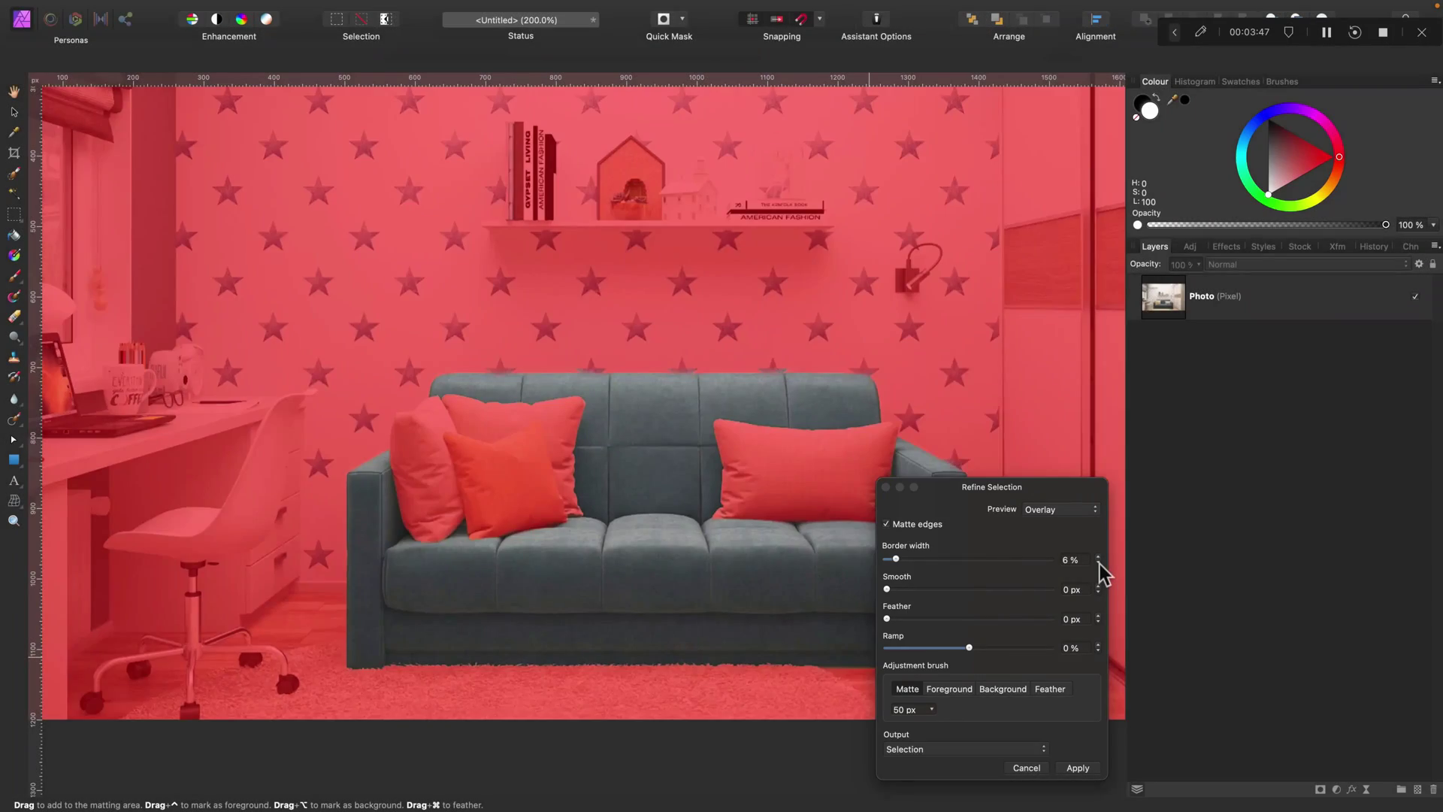
click(1098, 563)
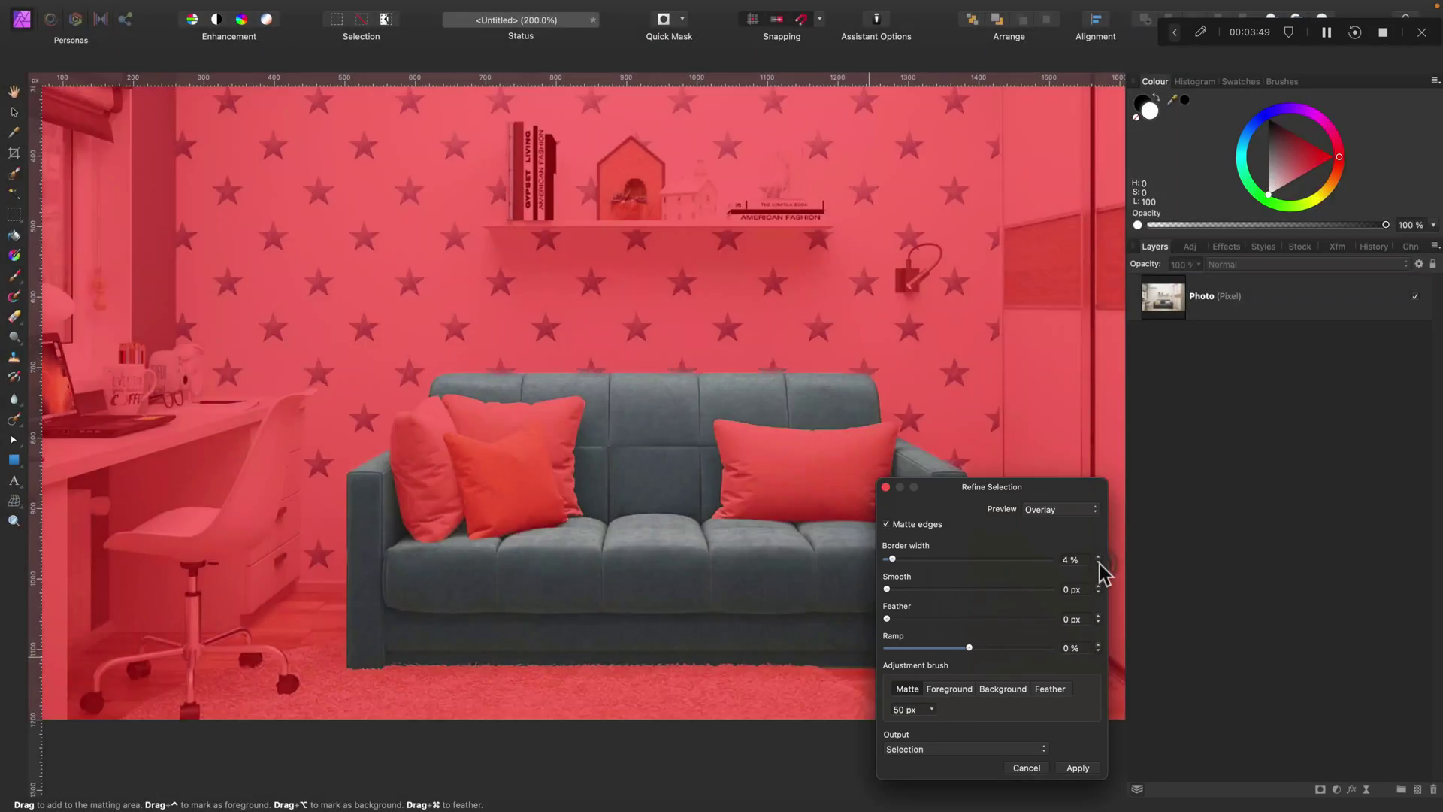
click(1098, 562)
click(1098, 615)
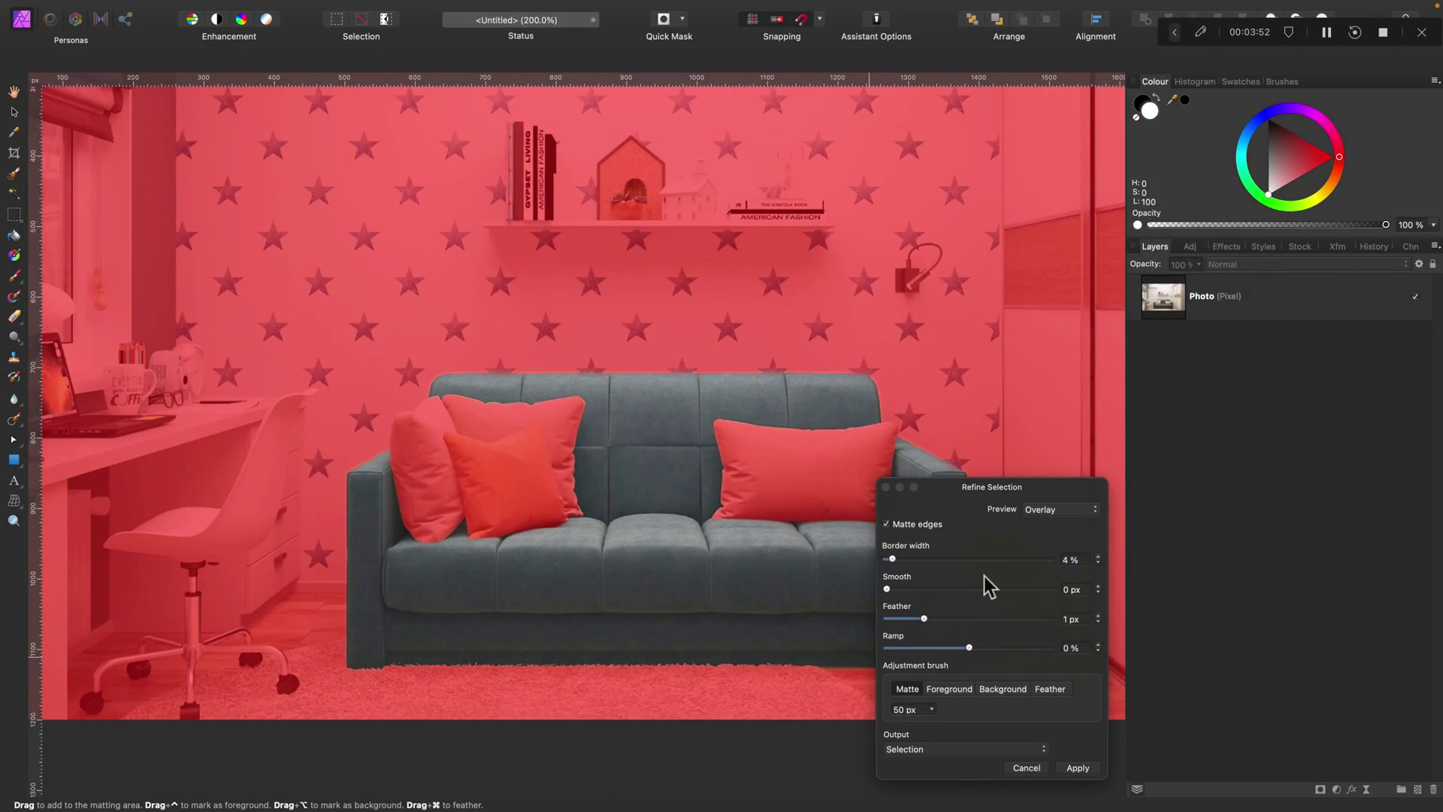
click(1098, 651)
click(1098, 585)
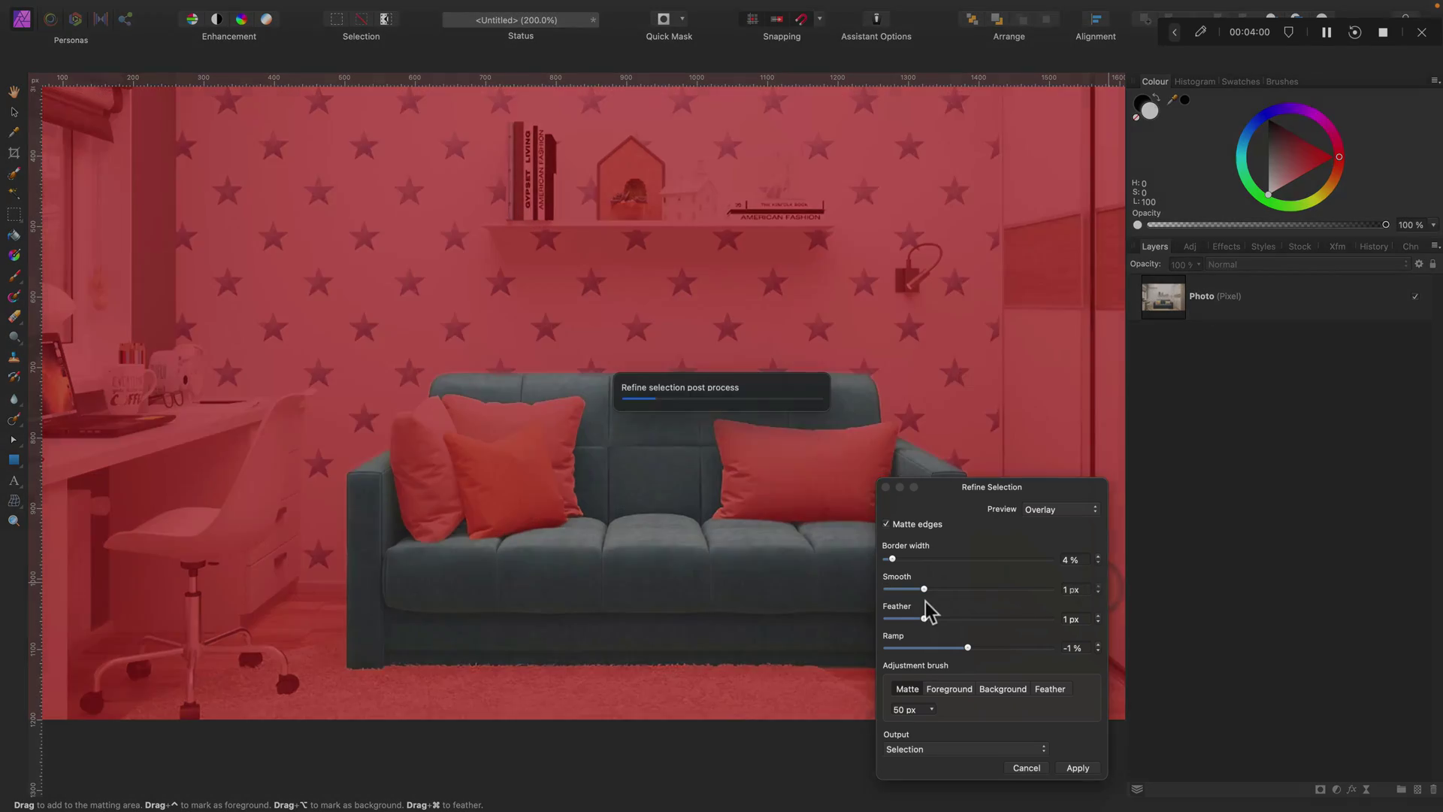
click(1098, 563)
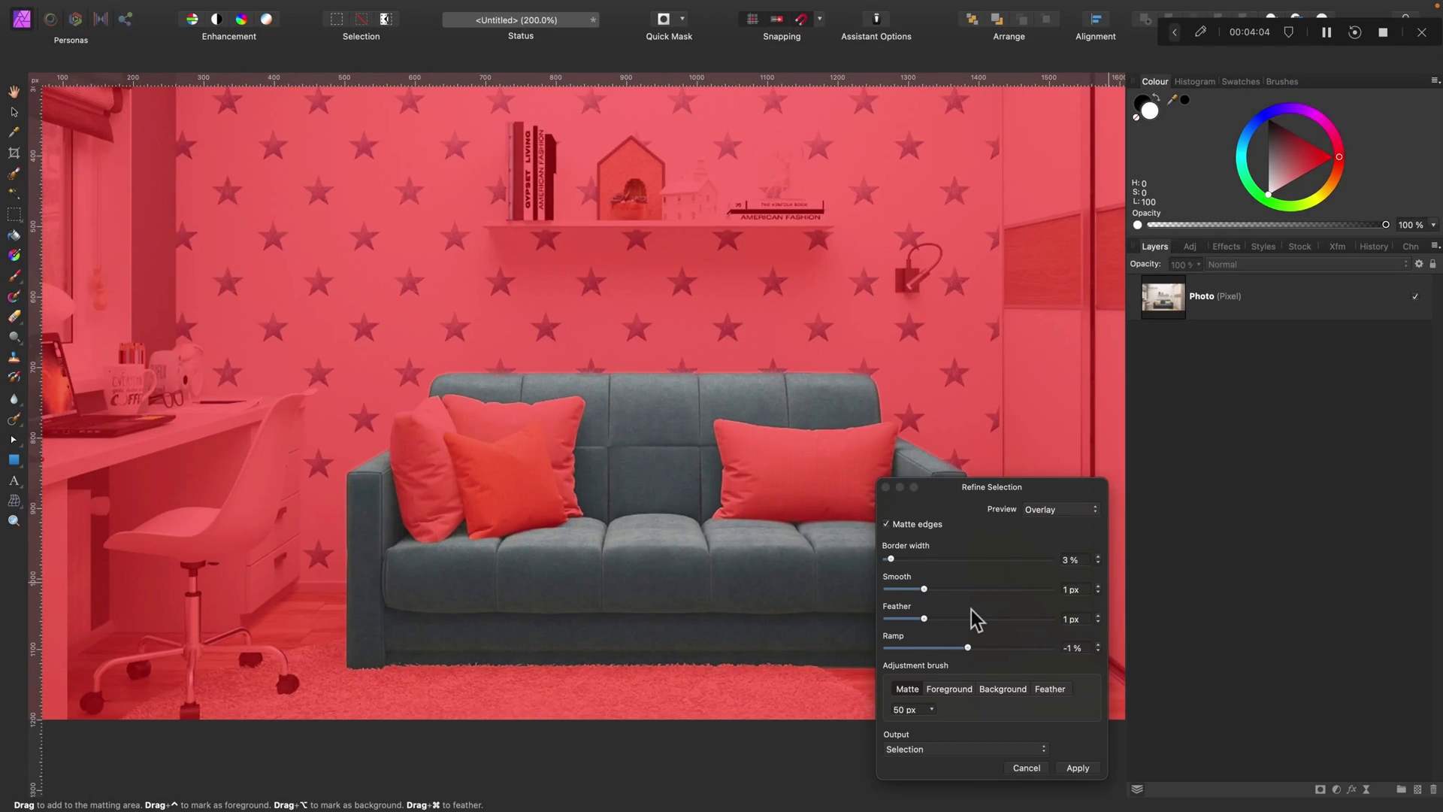
click(1078, 768)
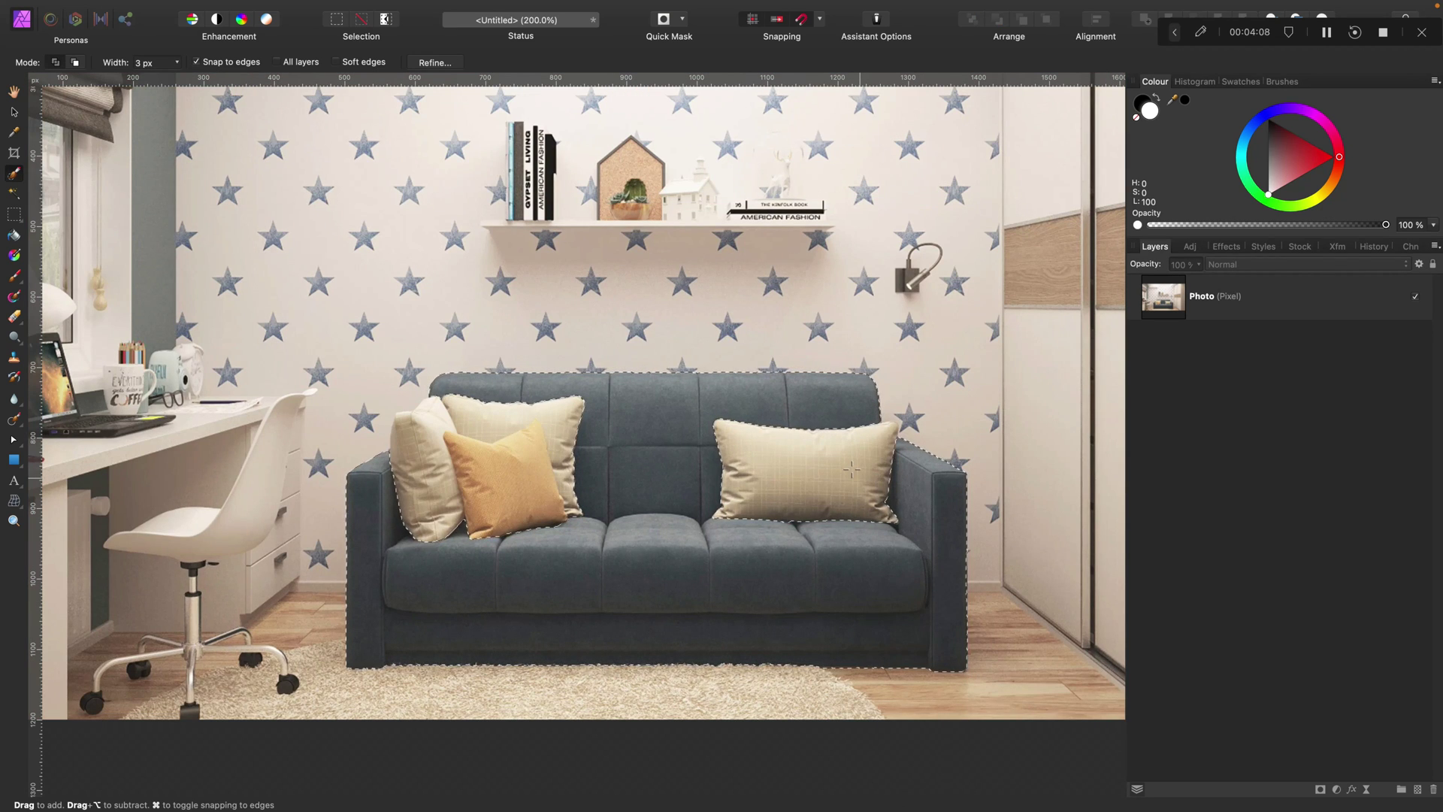
- Apply the Default Recolour preset from the Adjustments panel to the sofa selection
click(1188, 246)
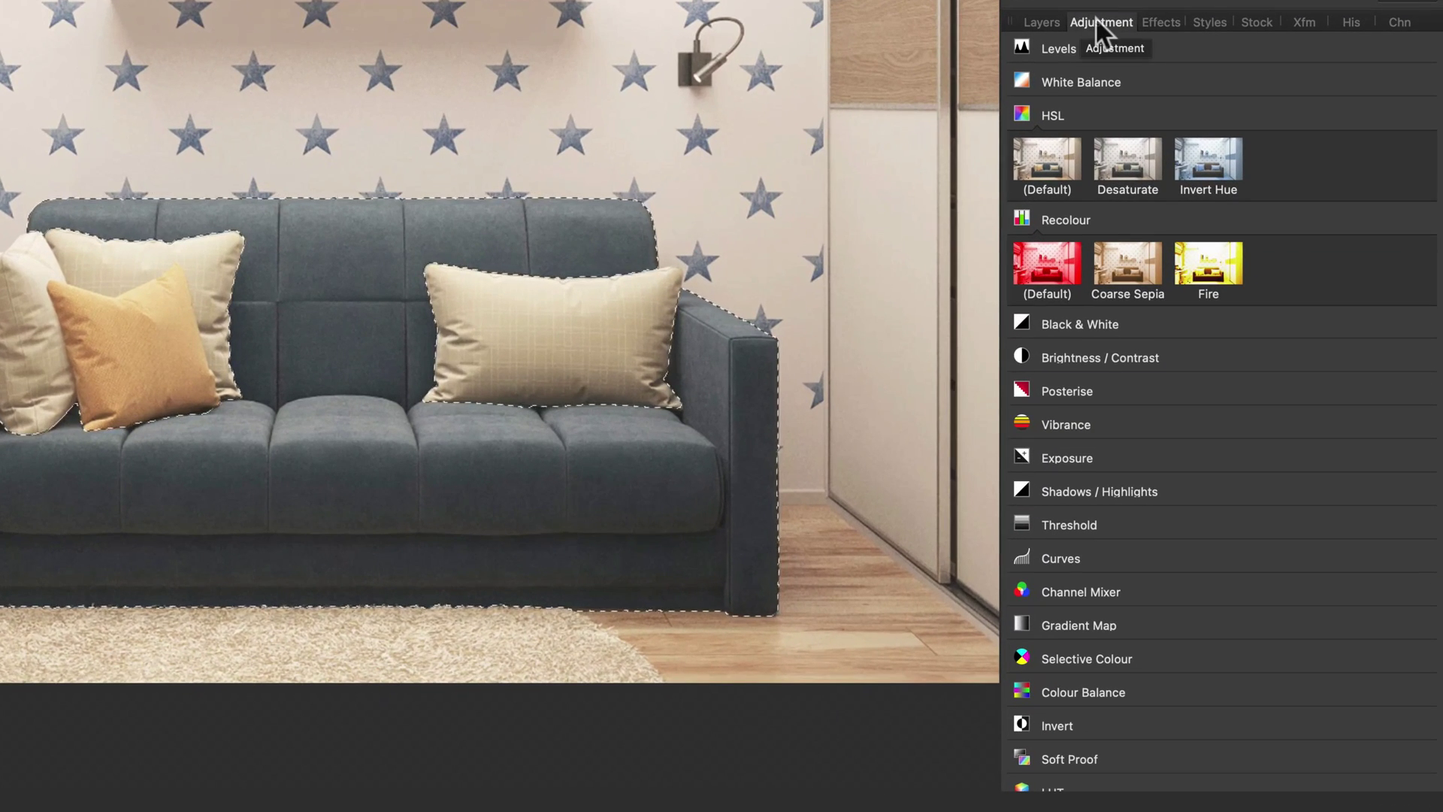
click(1062, 115)
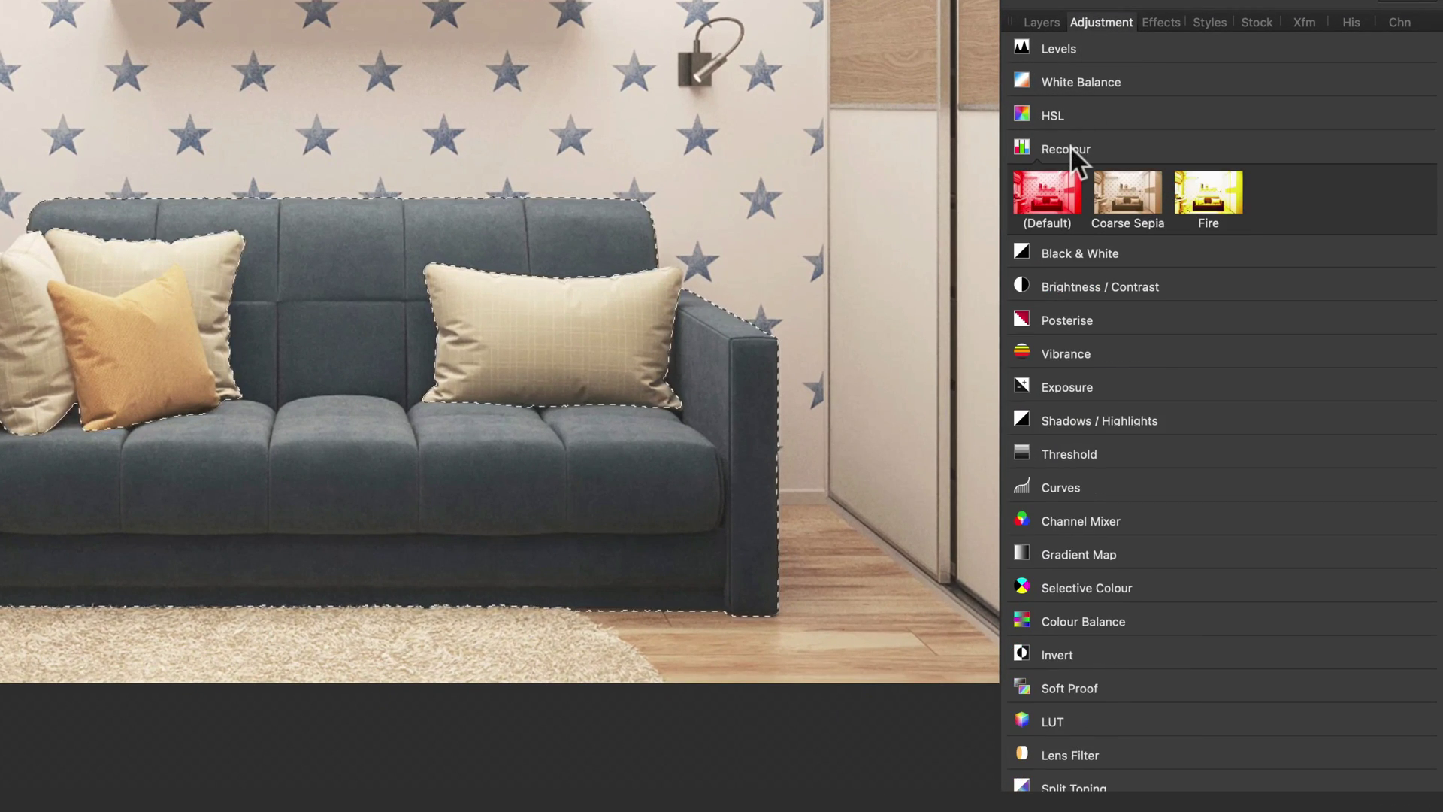
click(1070, 147)
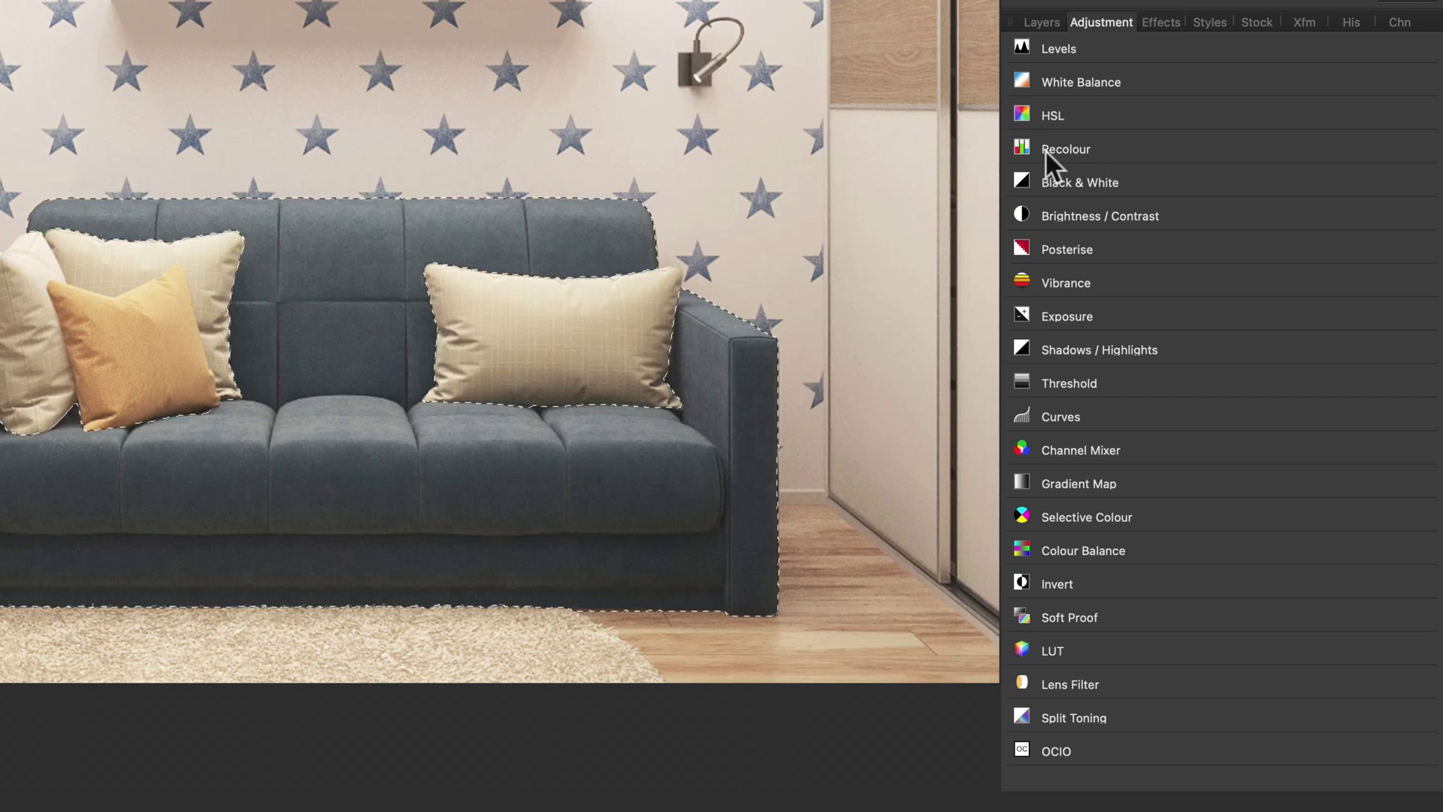
click(1070, 147)
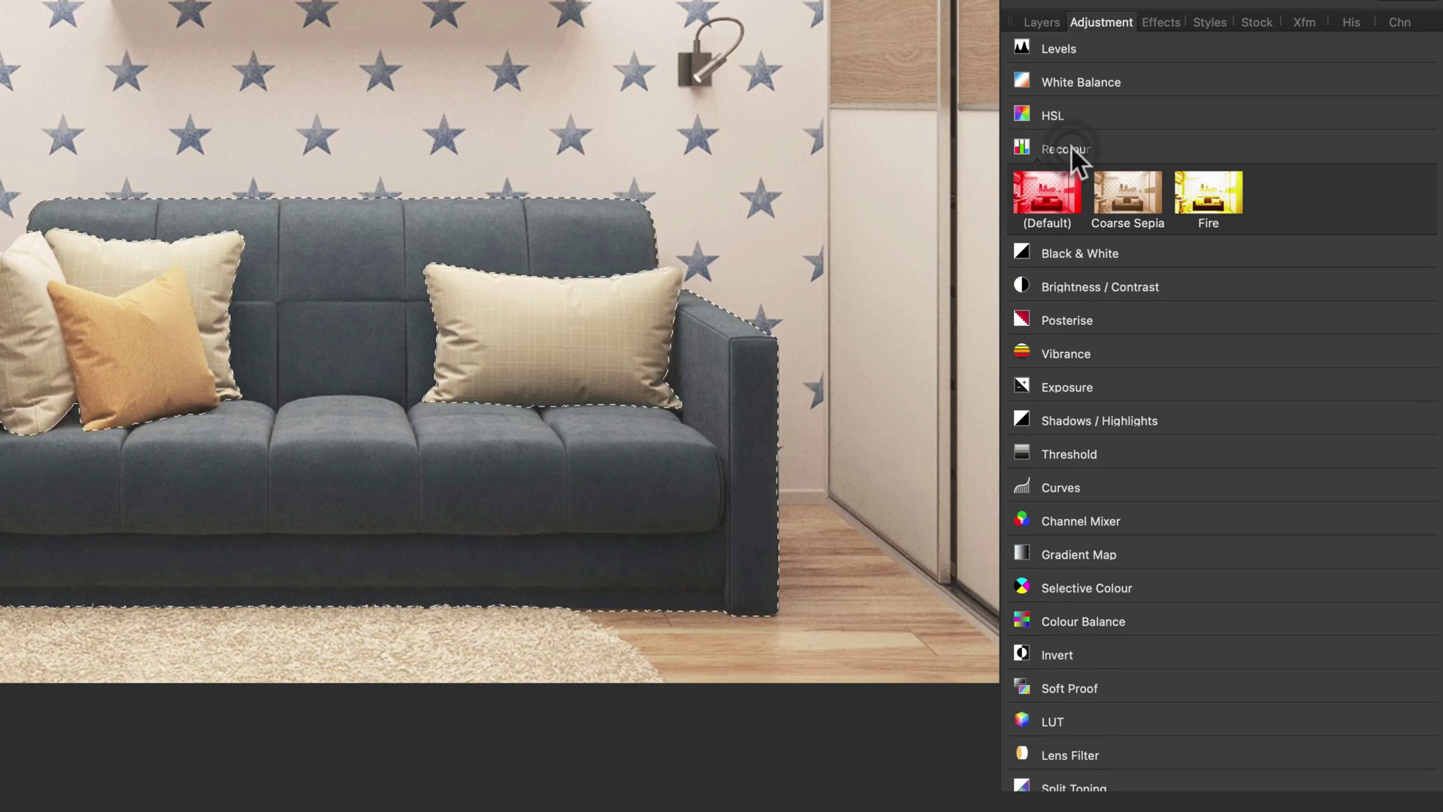
click(1056, 196)
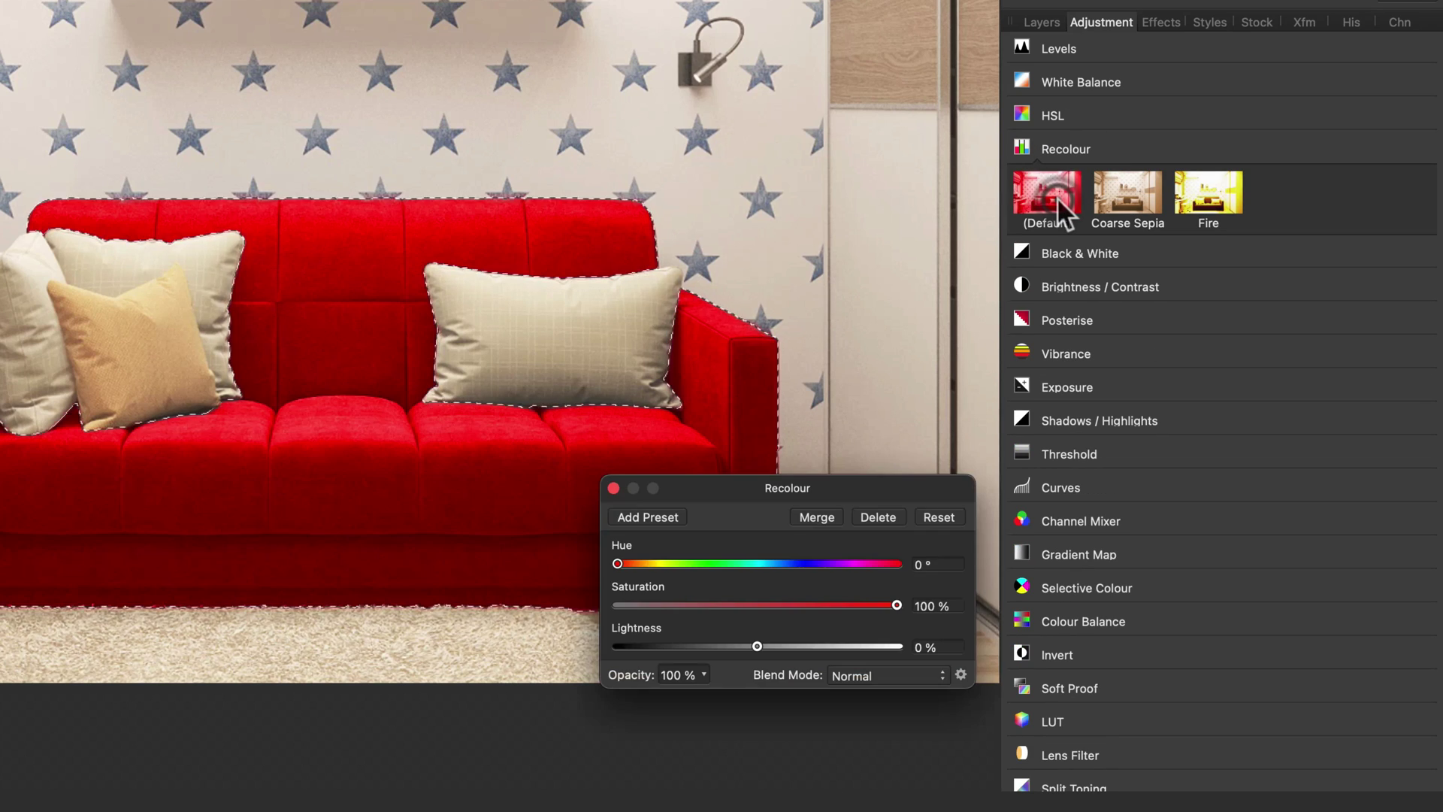
- Show the Layers panel, deselect the sofa and move the Recolour dialog off the photo
click(1050, 19)
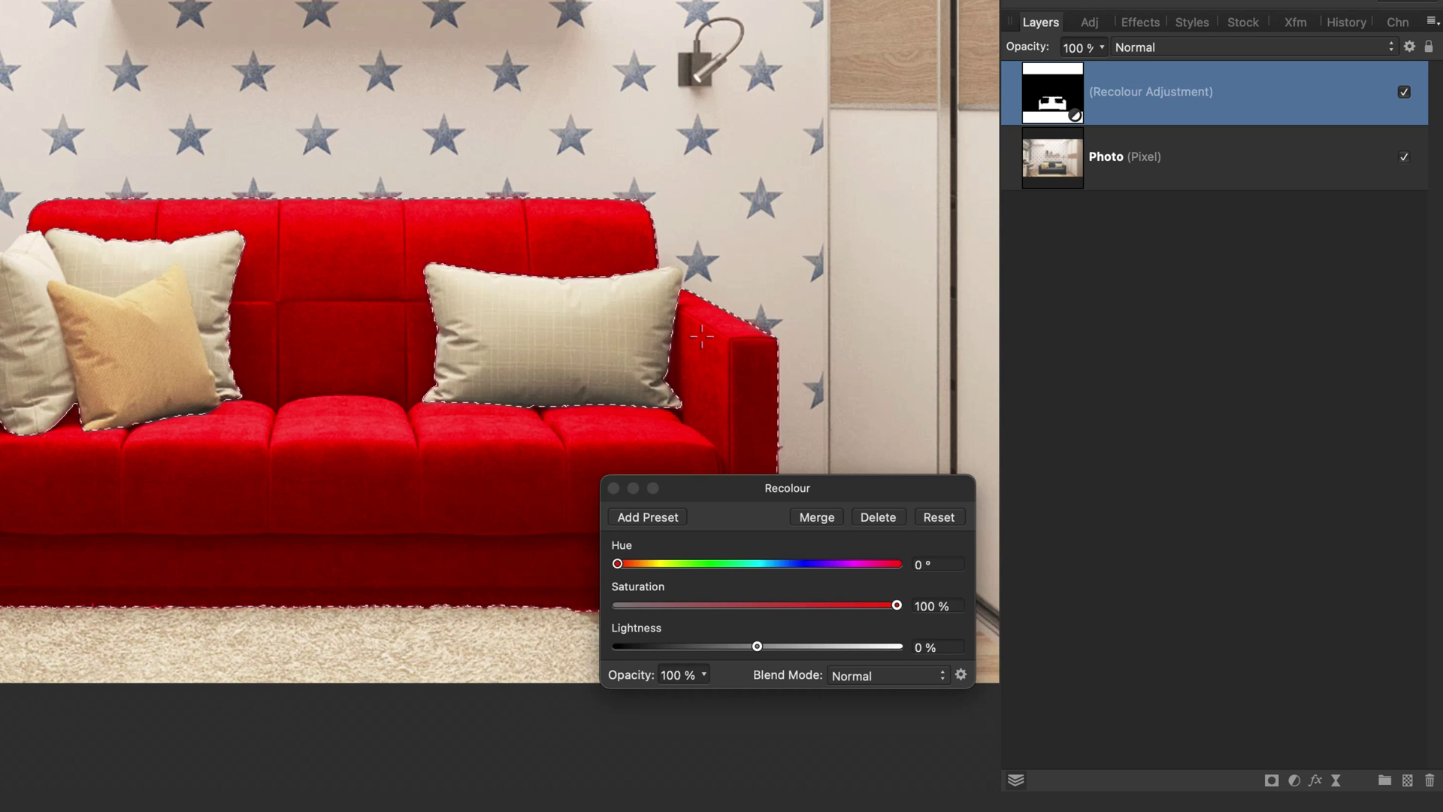
key(super+d)
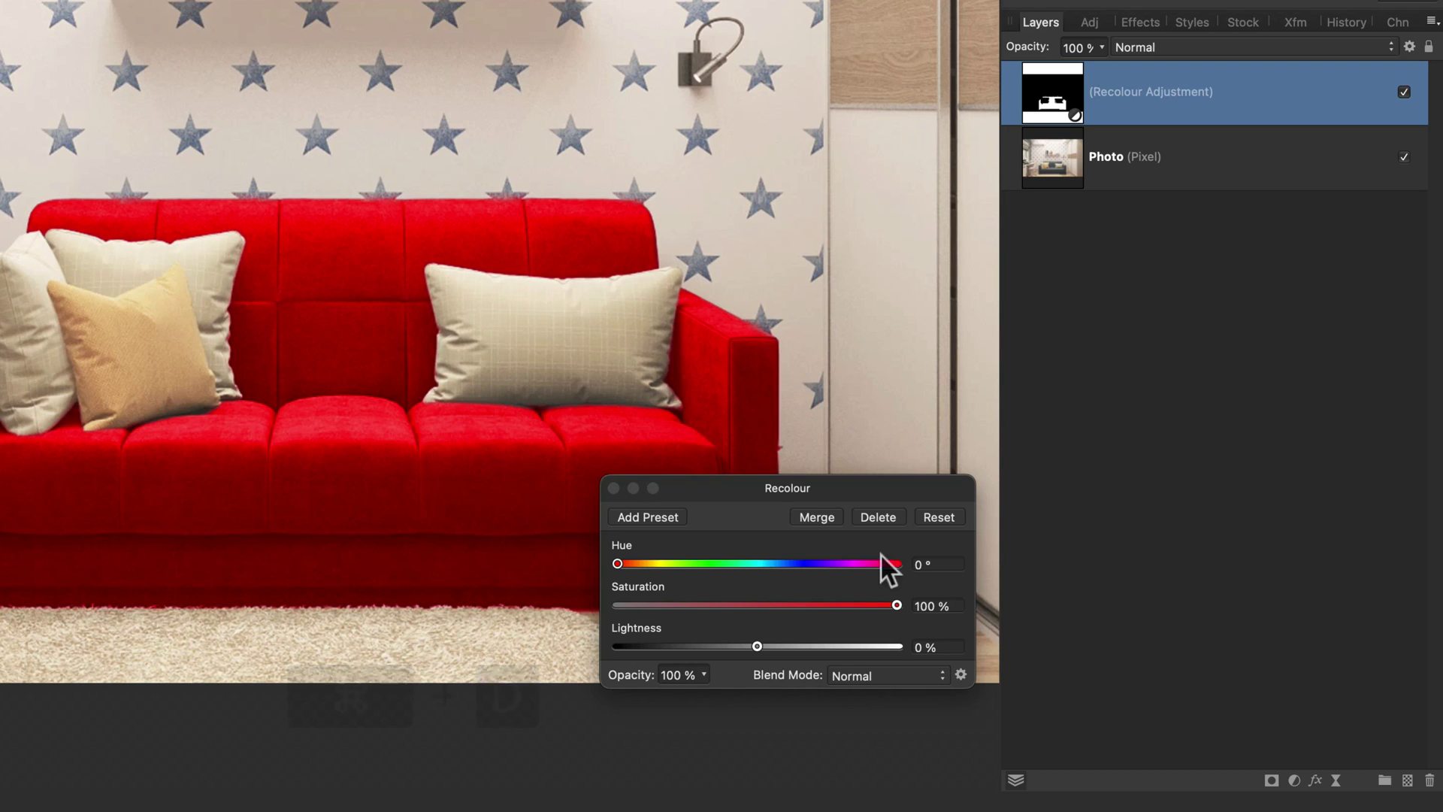
drag(874, 487, 1342, 223)
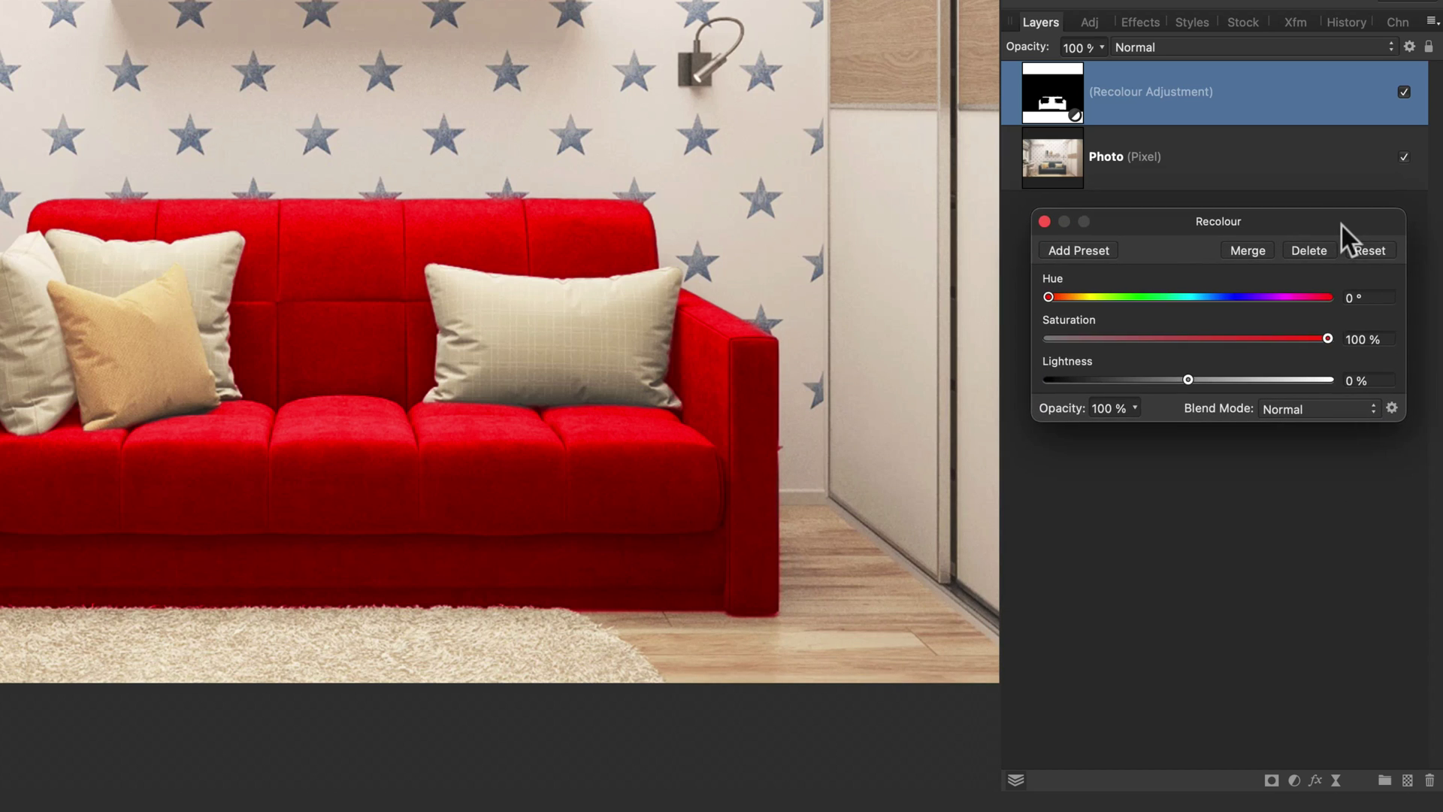
- Set Recolour to hue 258.5°, saturation 78%, lightness −16% and opacity about 82%
drag(1049, 295, 1264, 339)
drag(1187, 379, 1162, 380)
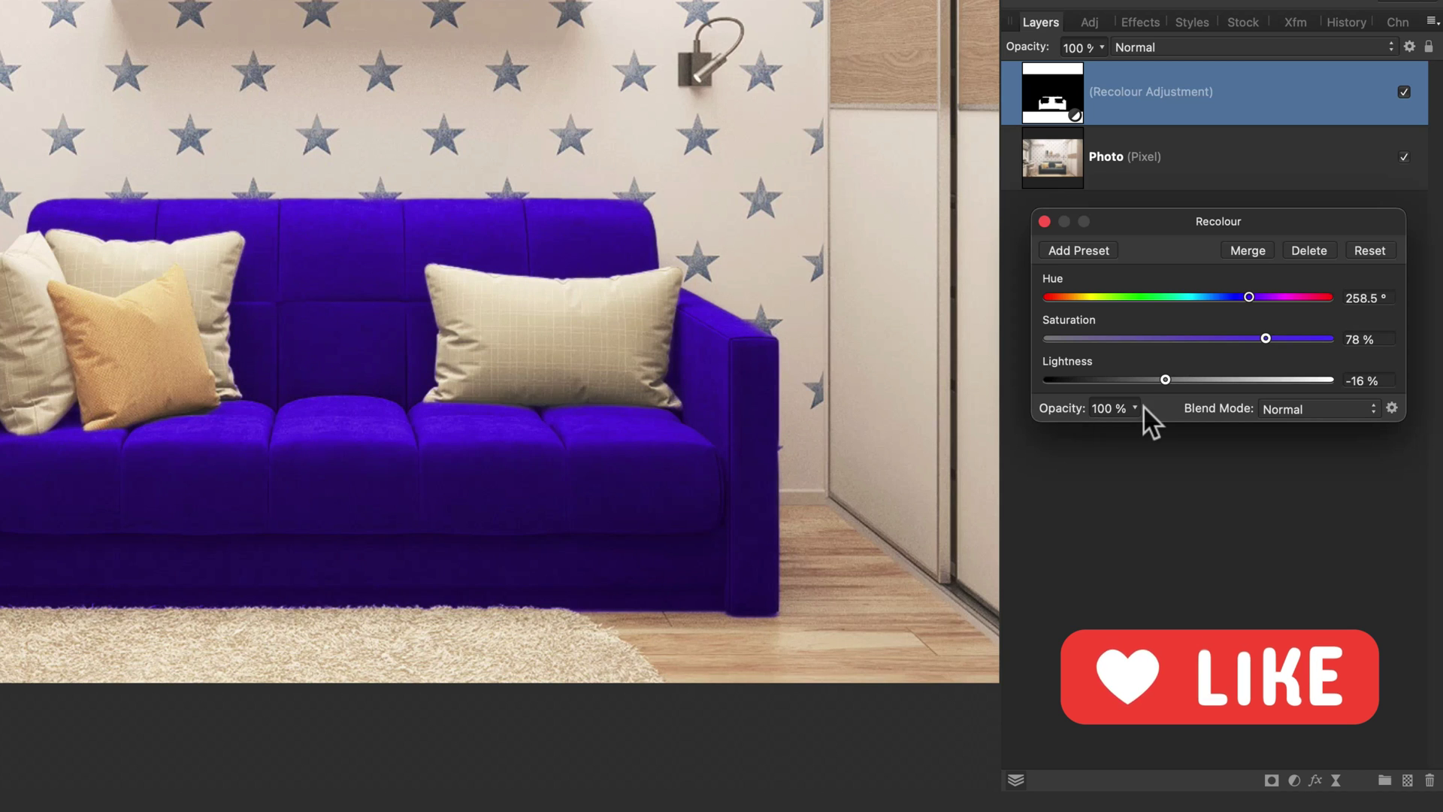
click(1135, 409)
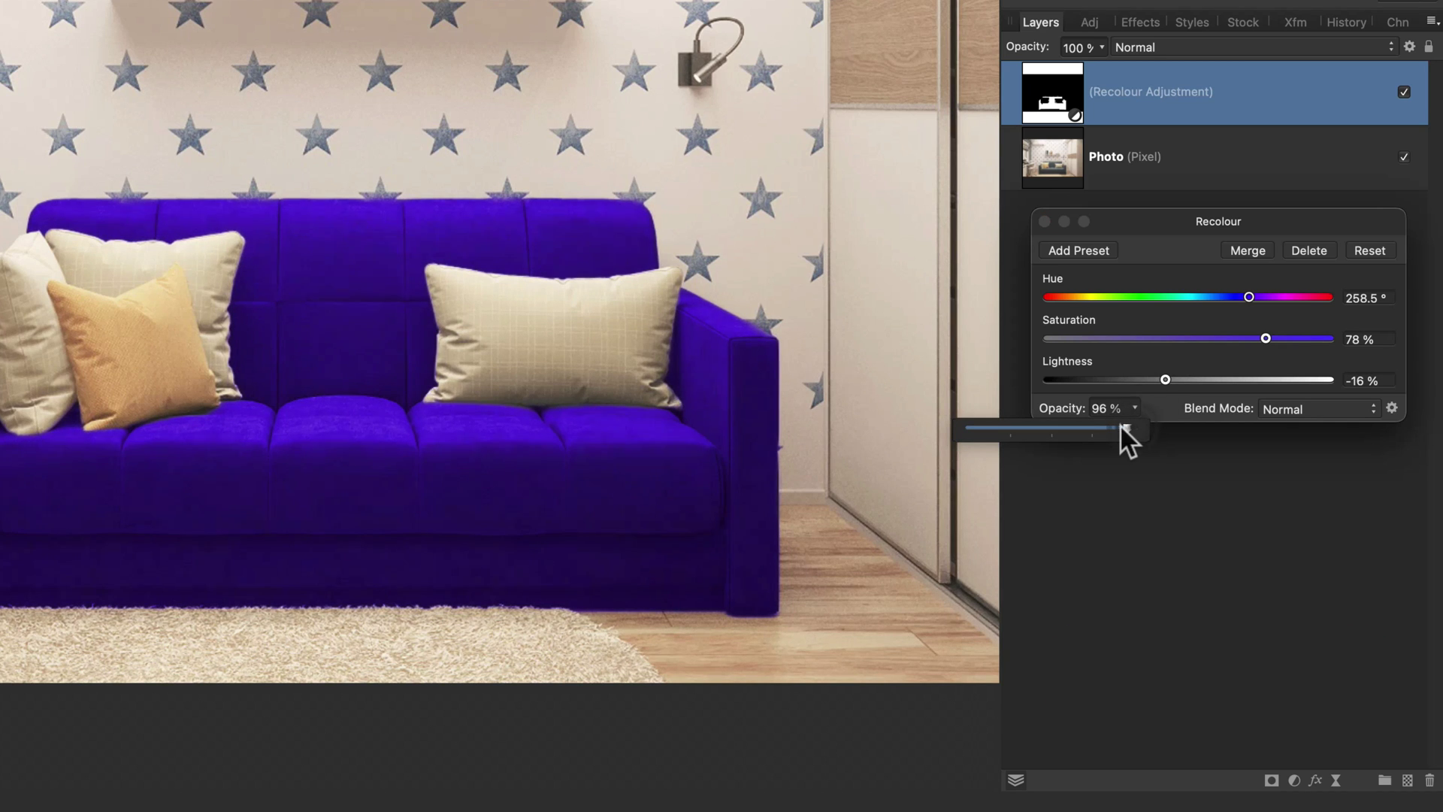
mouse_move(1076, 423)
mouse_down()
mouse_move(1020, 421)
mouse_move(1133, 425)
mouse_move(1099, 423)
mouse_up()
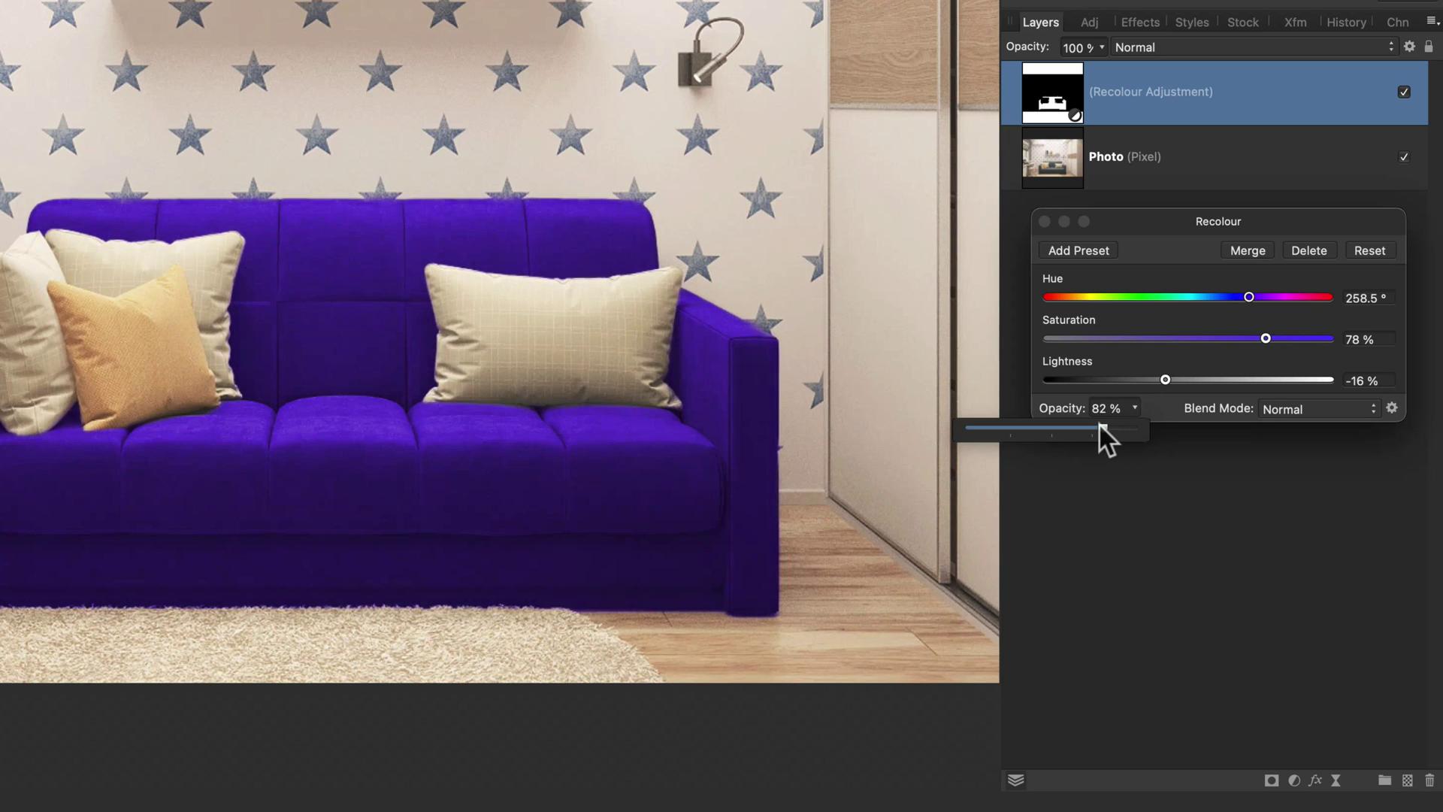
- Set Recolour to Normal blending at 75% opacity, with hue 316.4°, saturation 71% and lightness −5%
click(1274, 406)
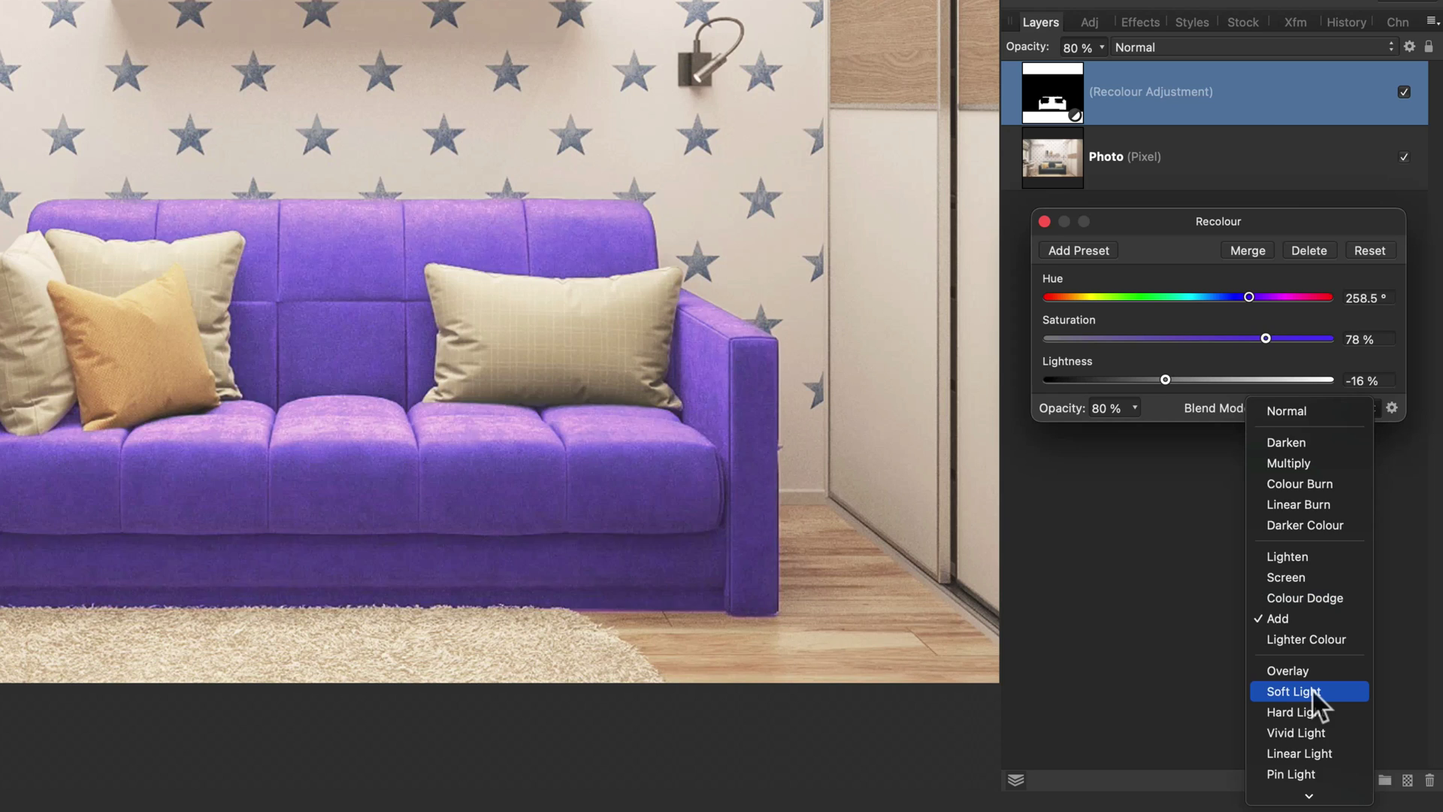
scroll(1310, 688, down, 5)
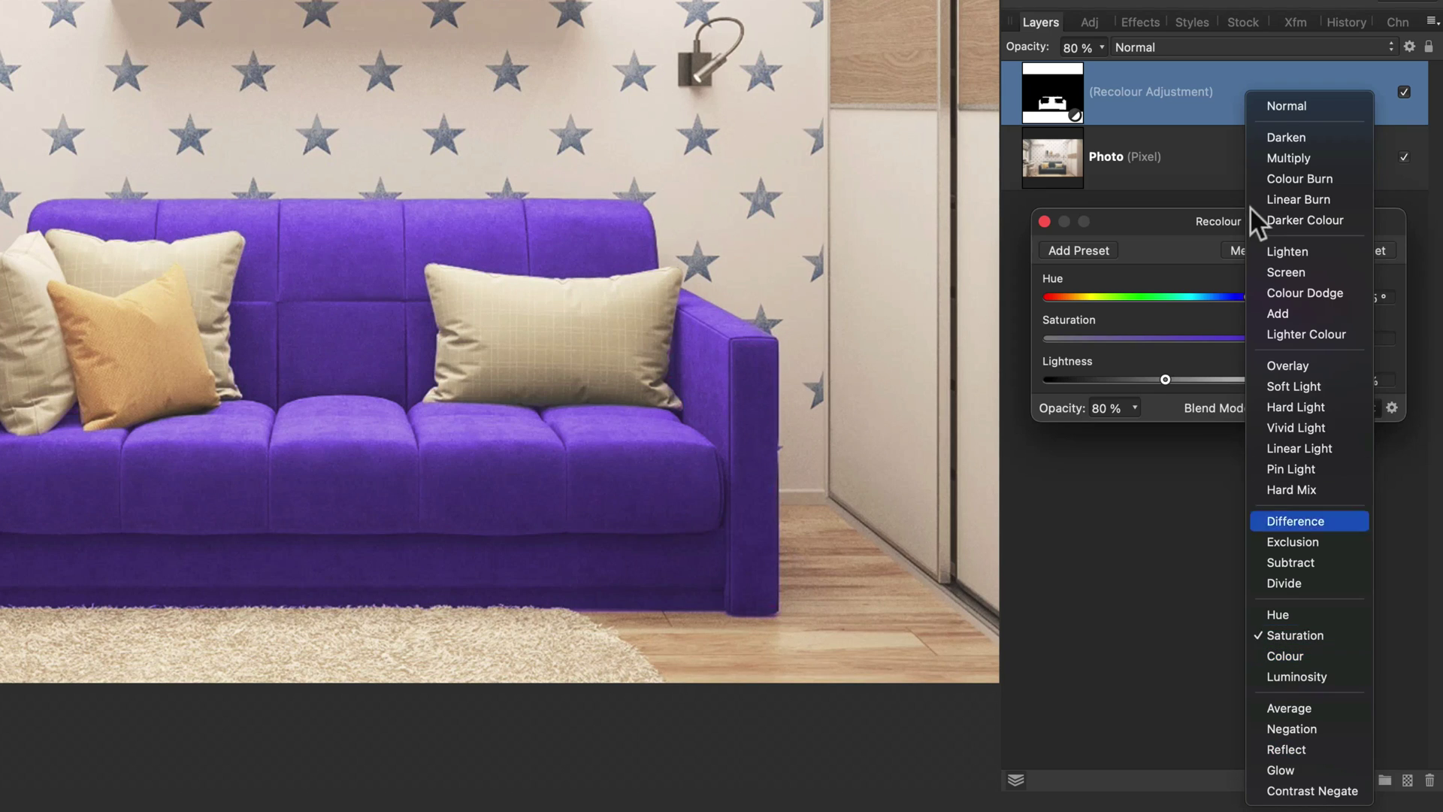
click(1291, 108)
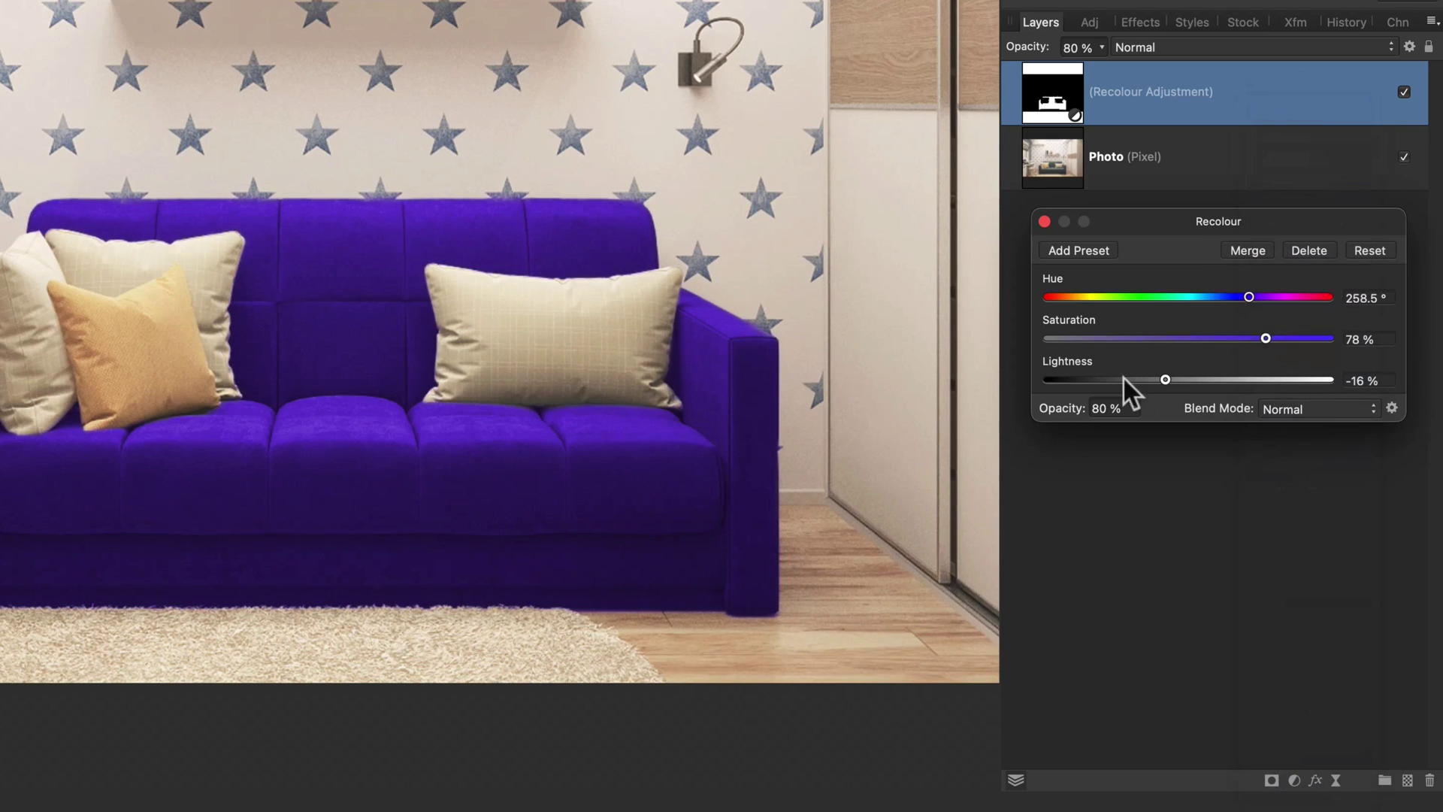
click(1135, 404)
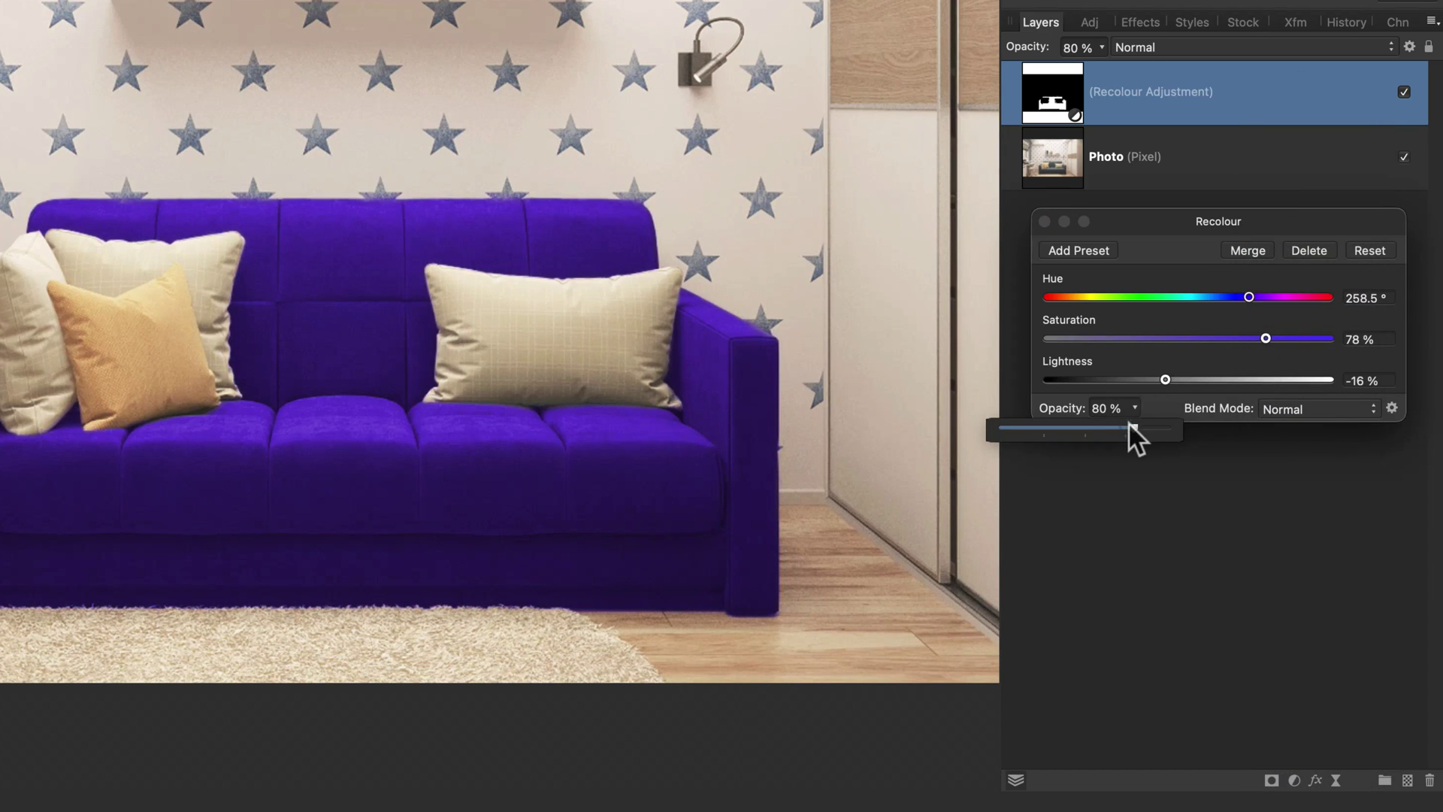
drag(1156, 372, 1293, 295)
- Zoom out and preview hues along the Hue slider, settling on crimson at 348.6°
key(super+0)
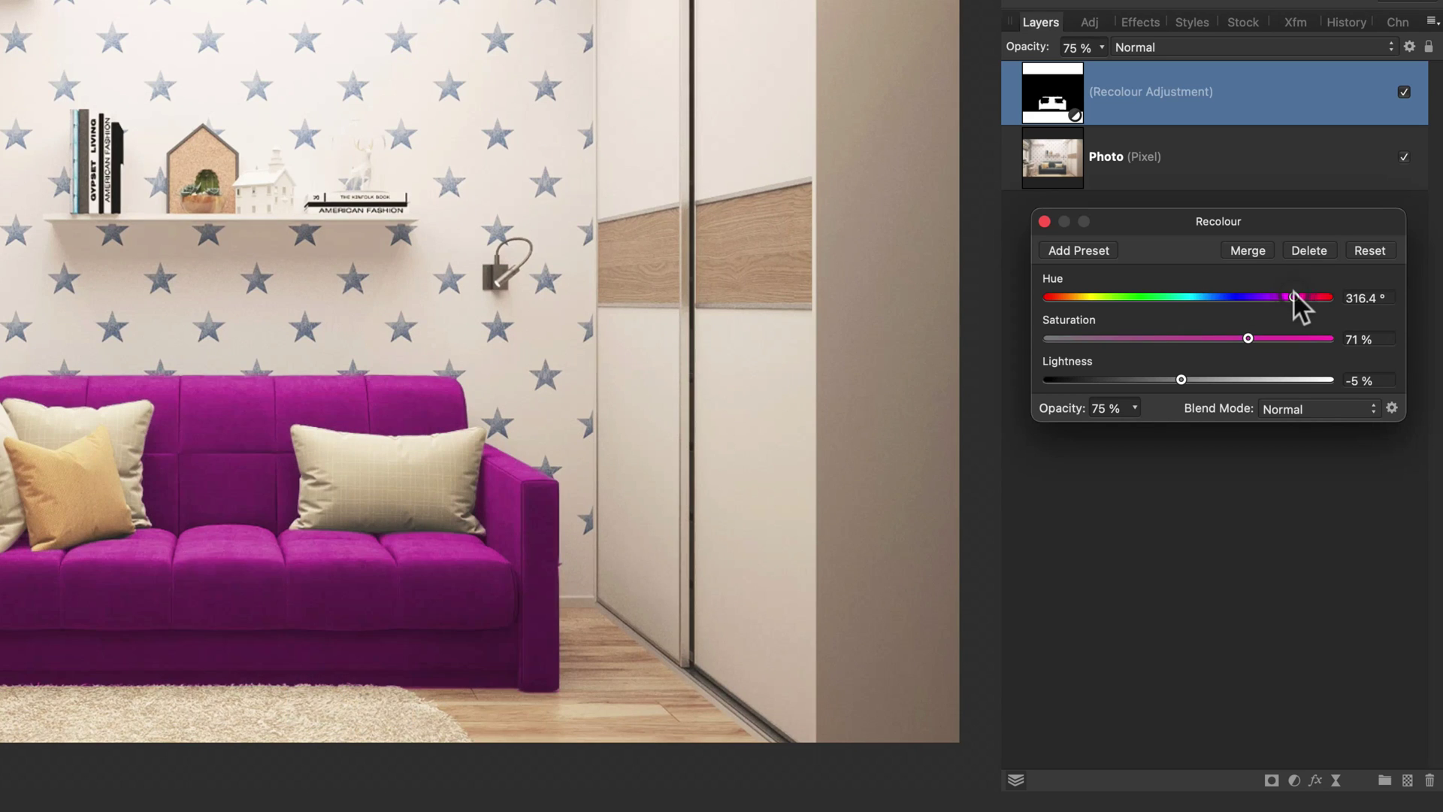
click(1060, 298)
click(1133, 297)
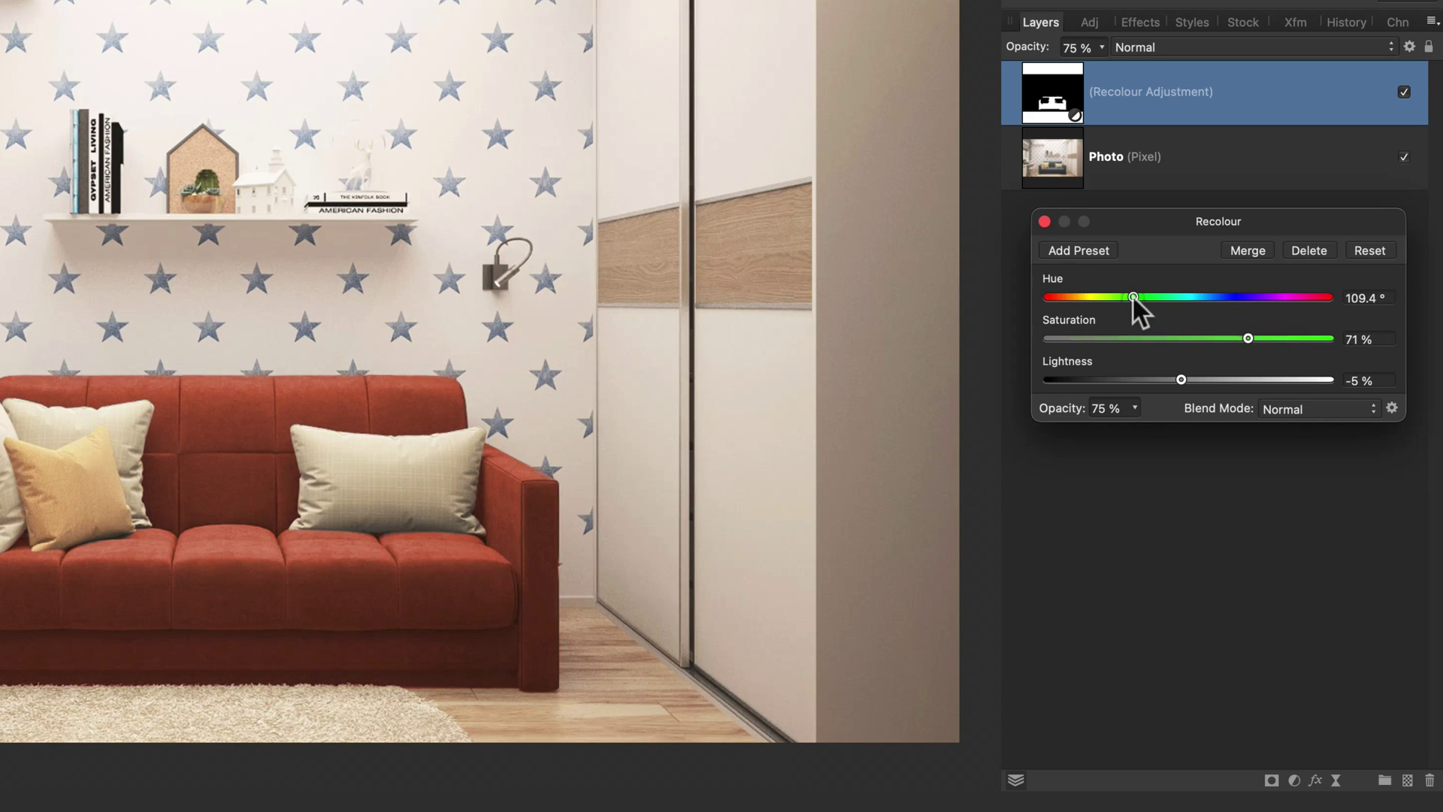
click(1187, 296)
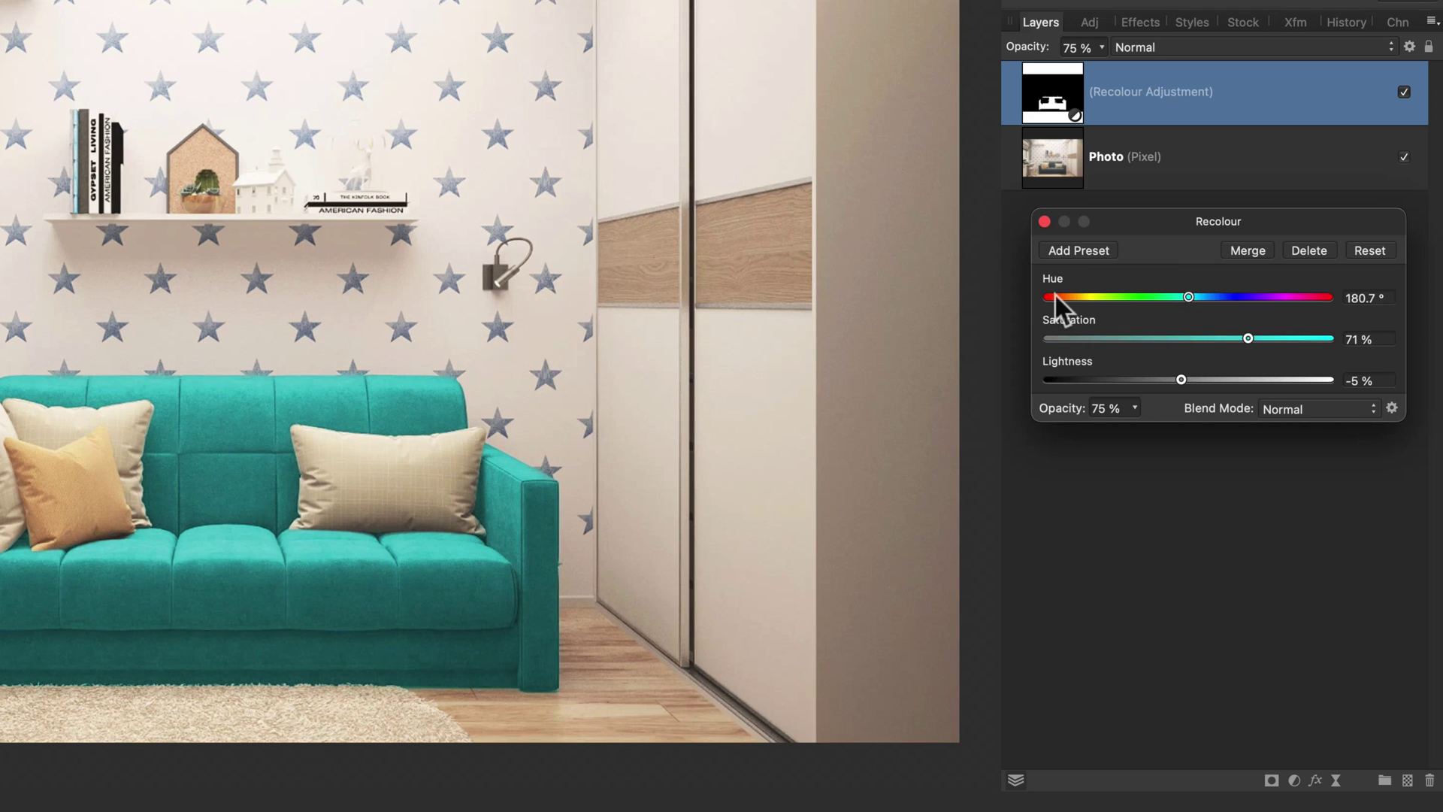
click(1054, 295)
click(1094, 295)
click(1129, 295)
click(1188, 295)
click(1250, 295)
click(1287, 295)
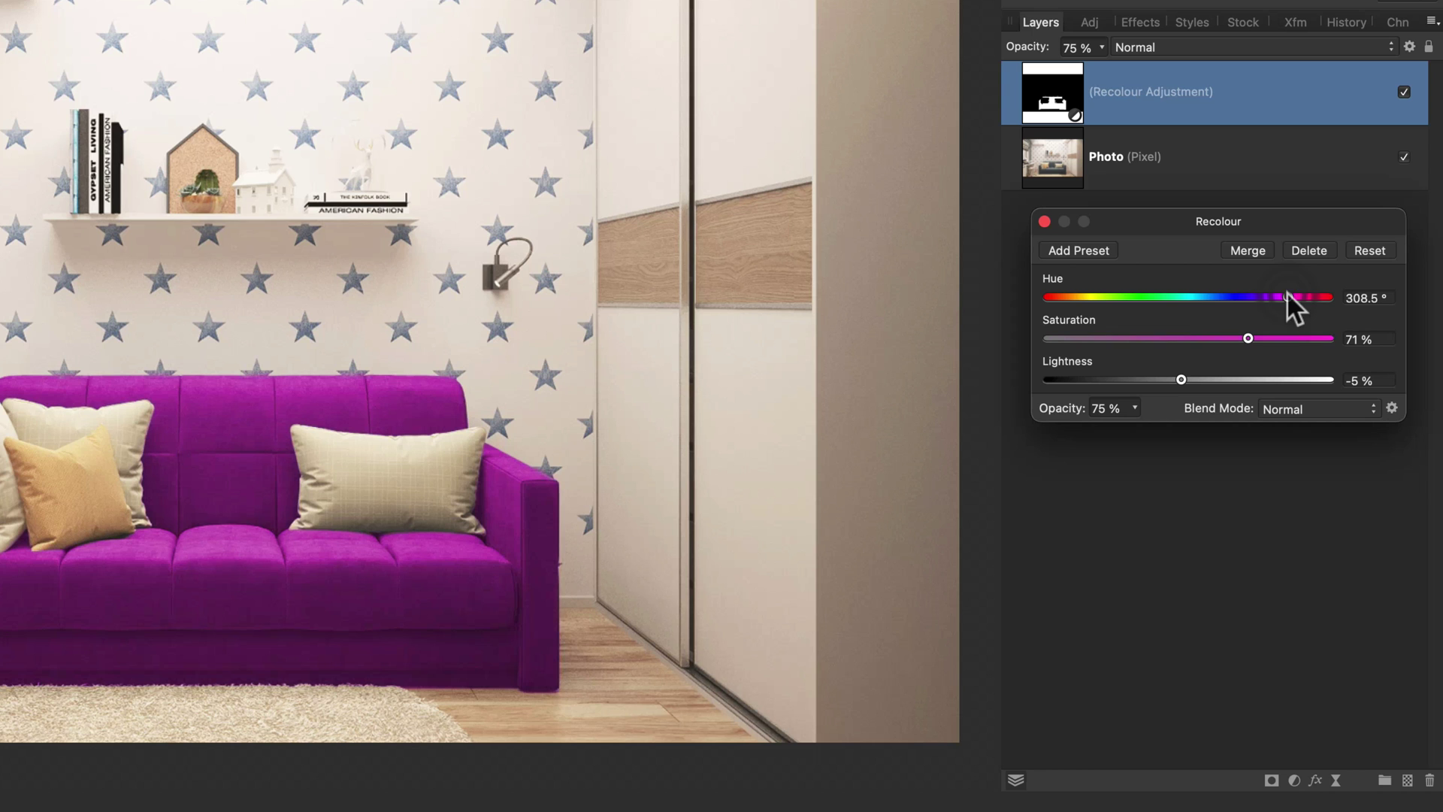
click(1319, 296)
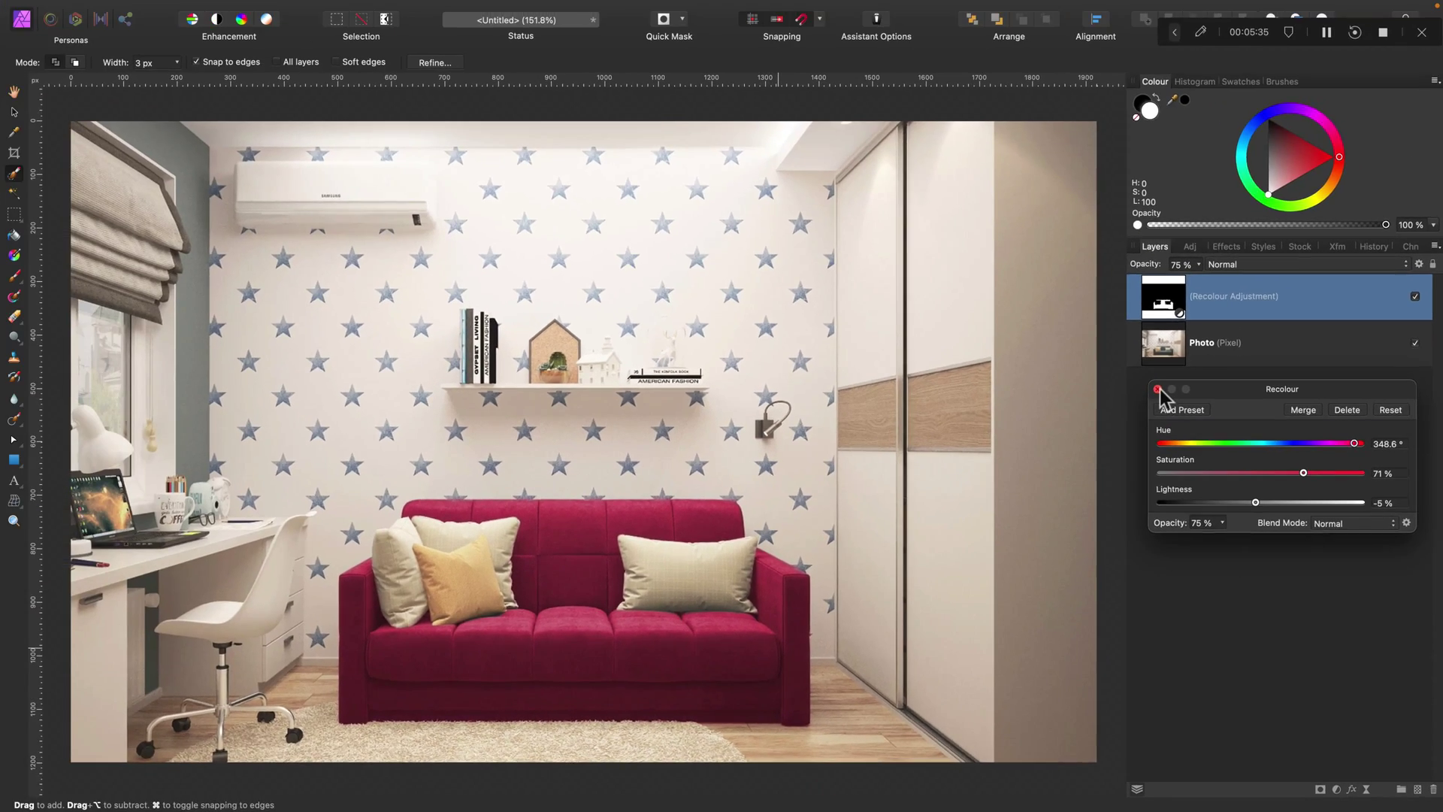
- Reopen the Recolour adjustment and set Hue to about 165° so the sofa turns teal-green
click(1110, 316)
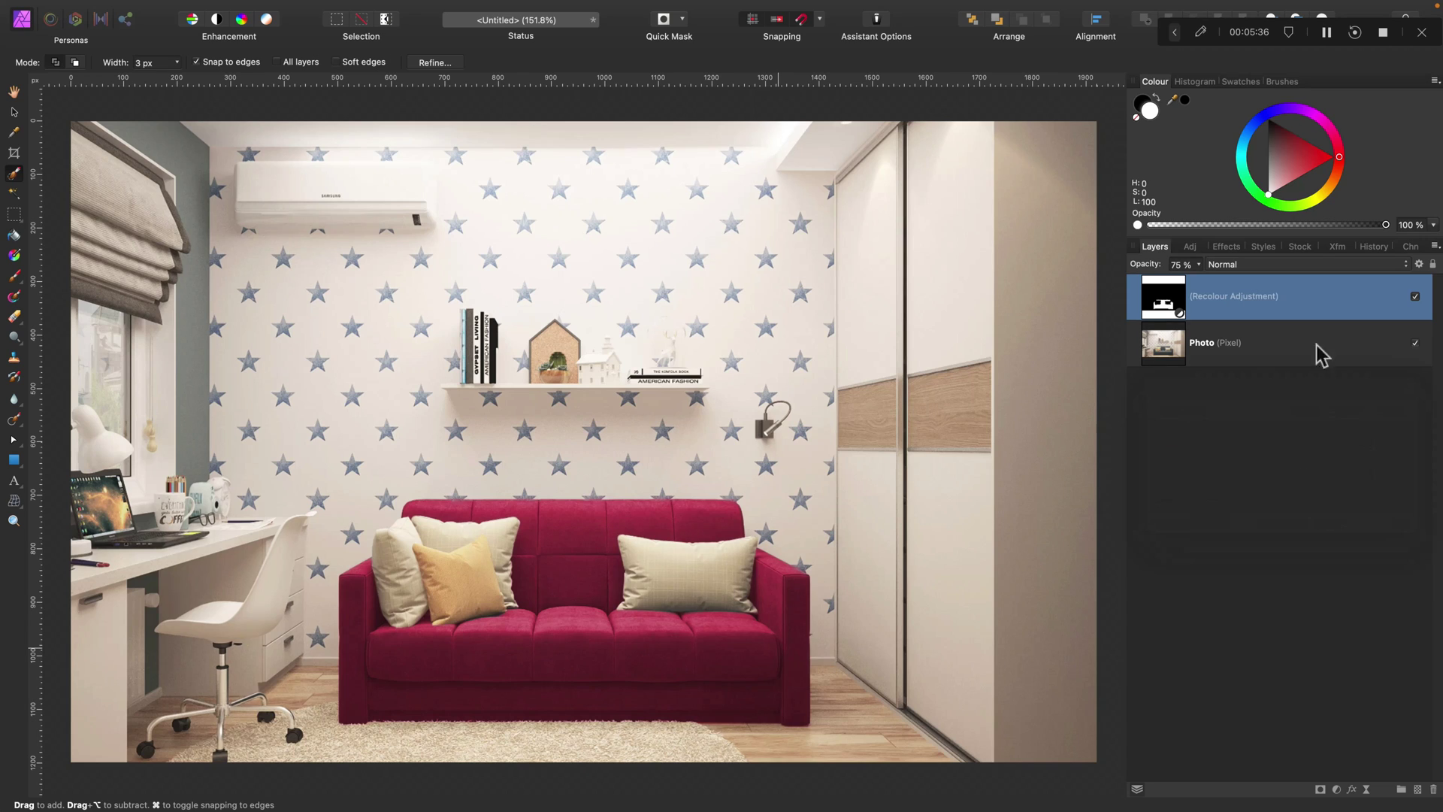
click(1296, 344)
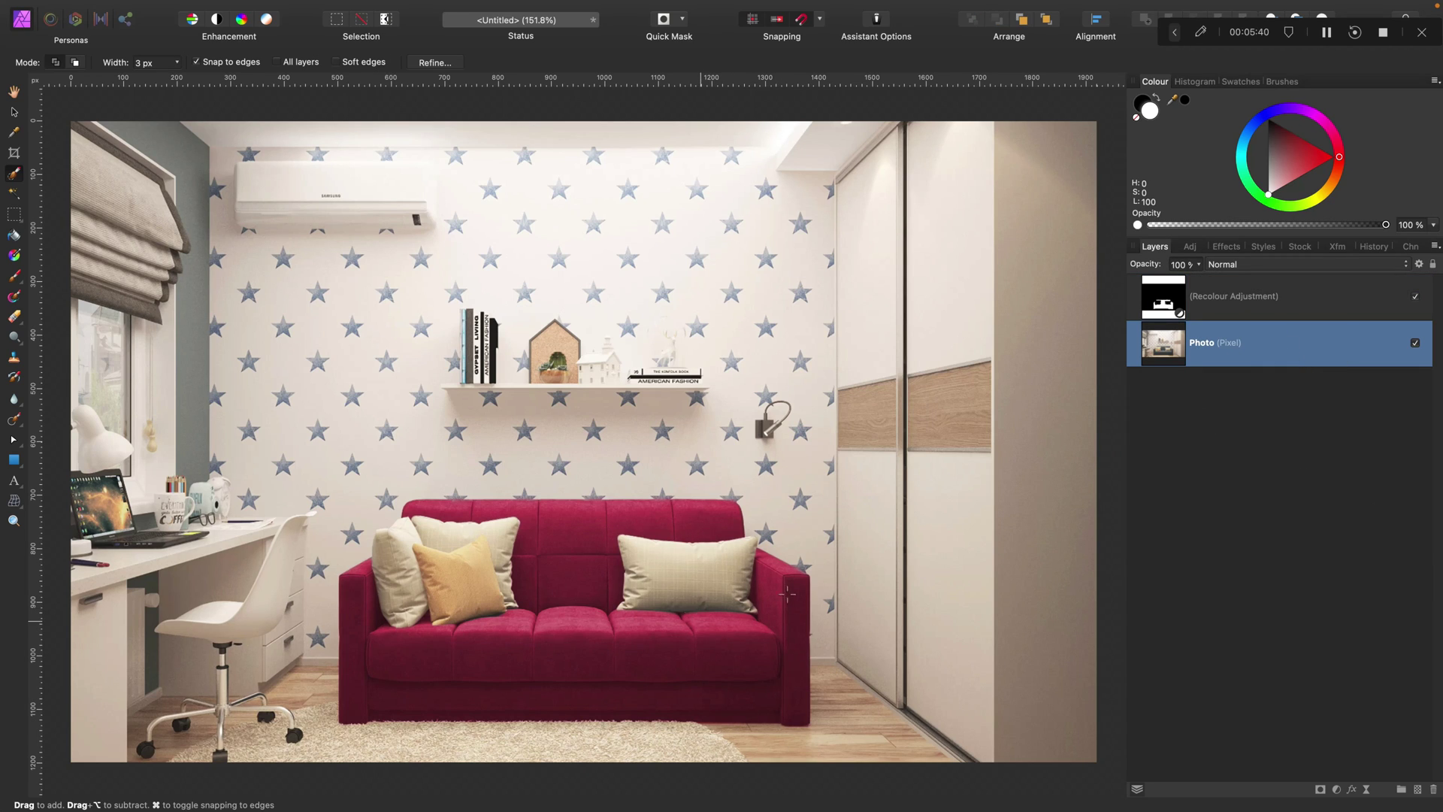
double_click(1247, 296)
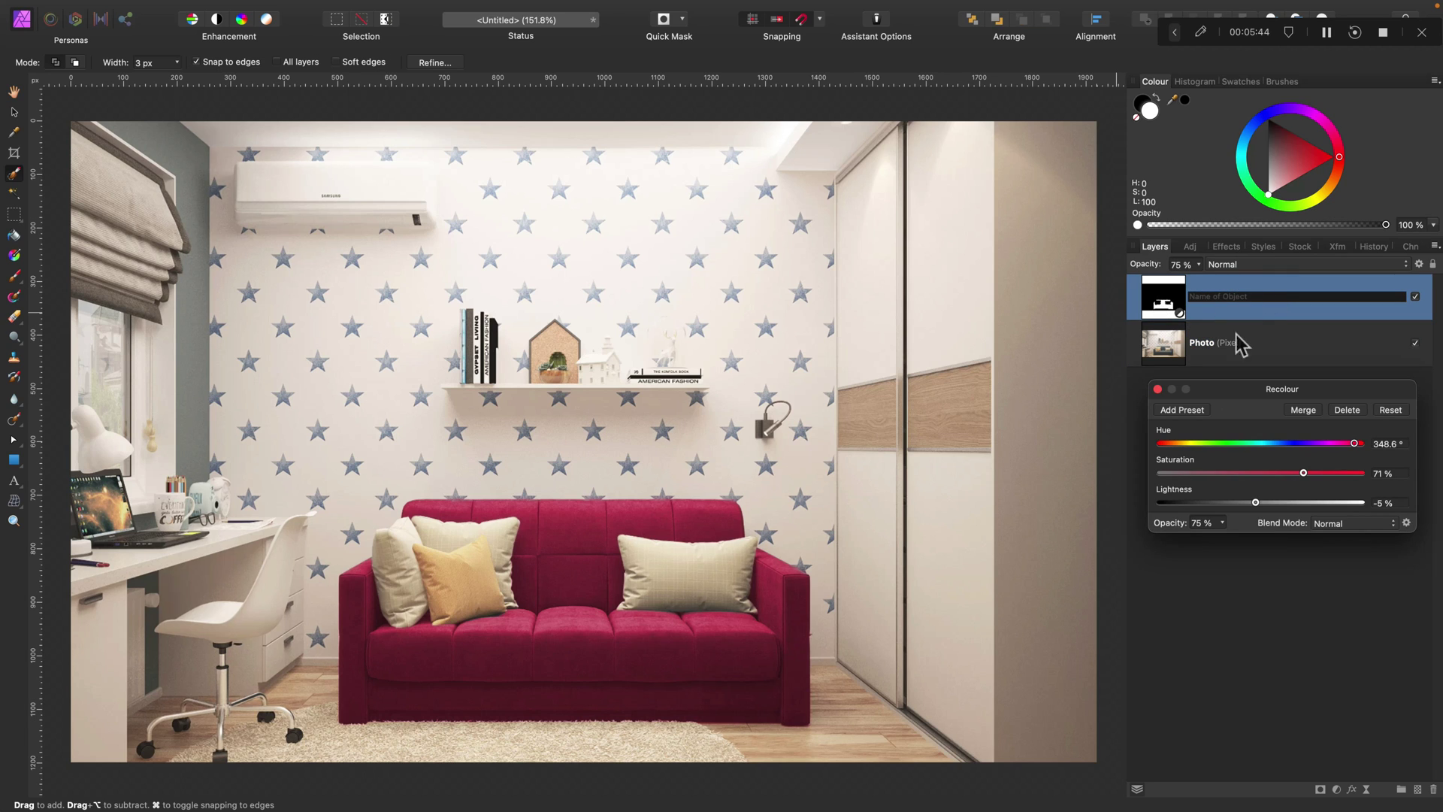
drag(1225, 391, 798, 369)
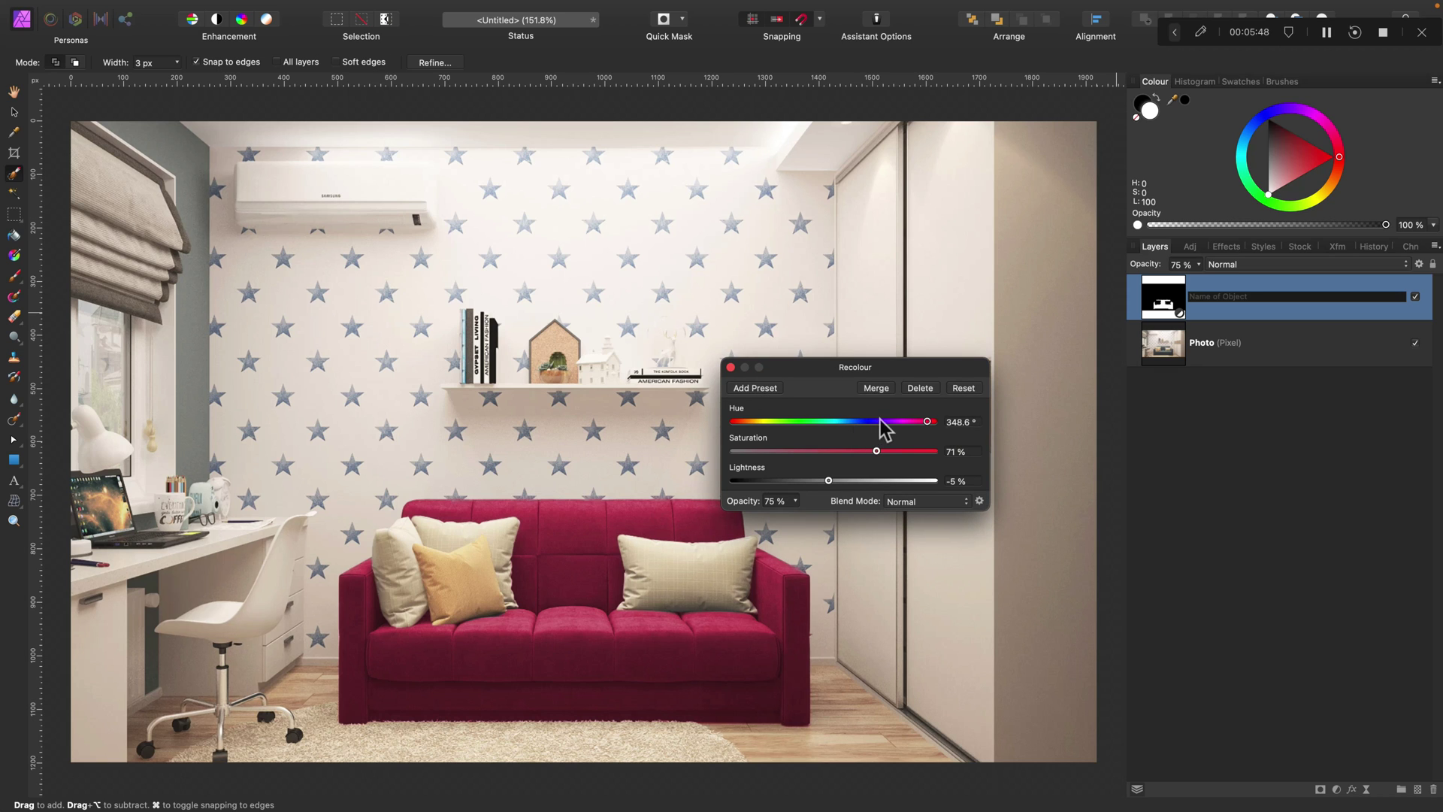
drag(885, 430, 827, 421)
click(730, 367)
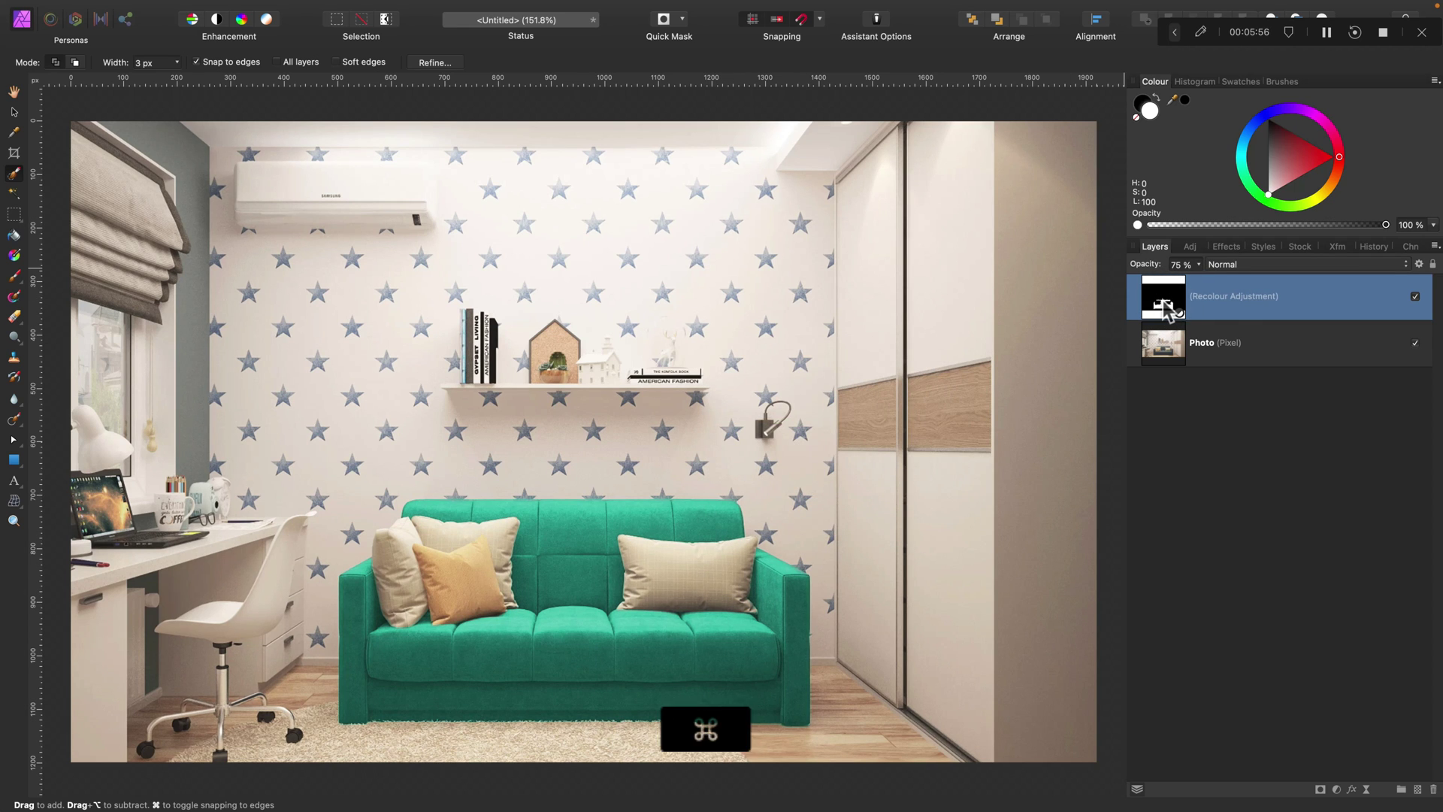
- Zoom in on the sofa and pick the Paint Brush with the Basic soft 32 px round brush
key(super+equal)
key(super+equal)
key(super+equal)
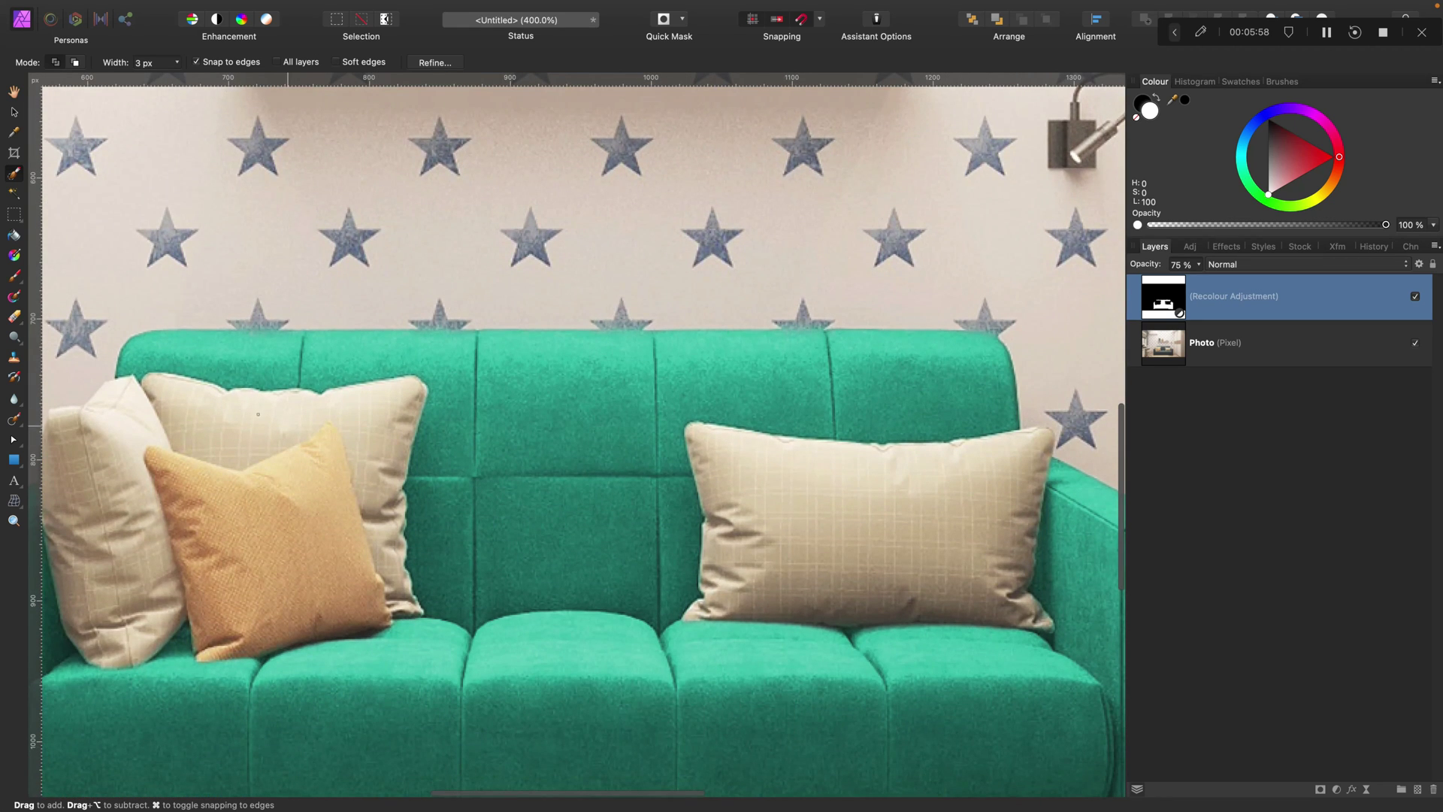
click(15, 276)
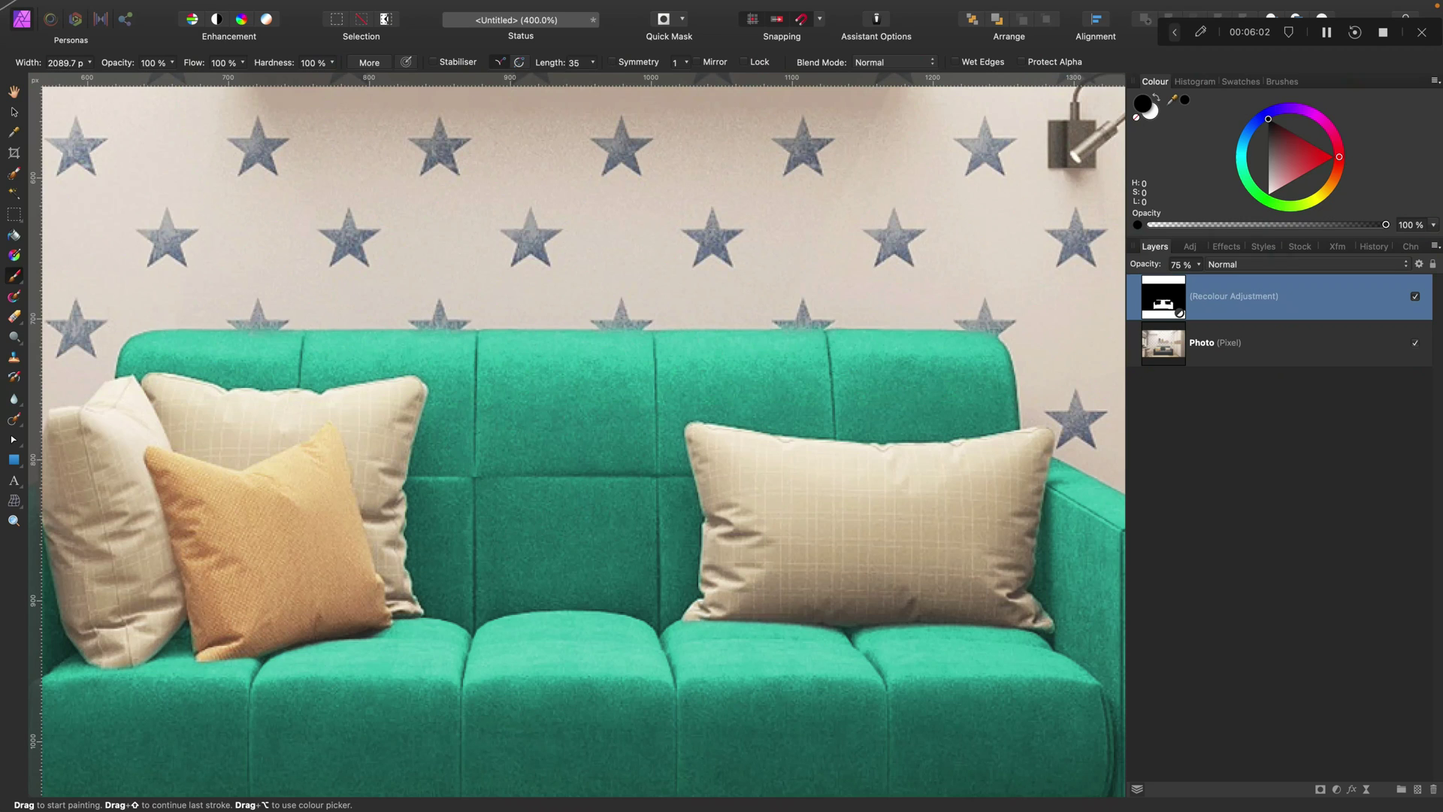
click(1295, 82)
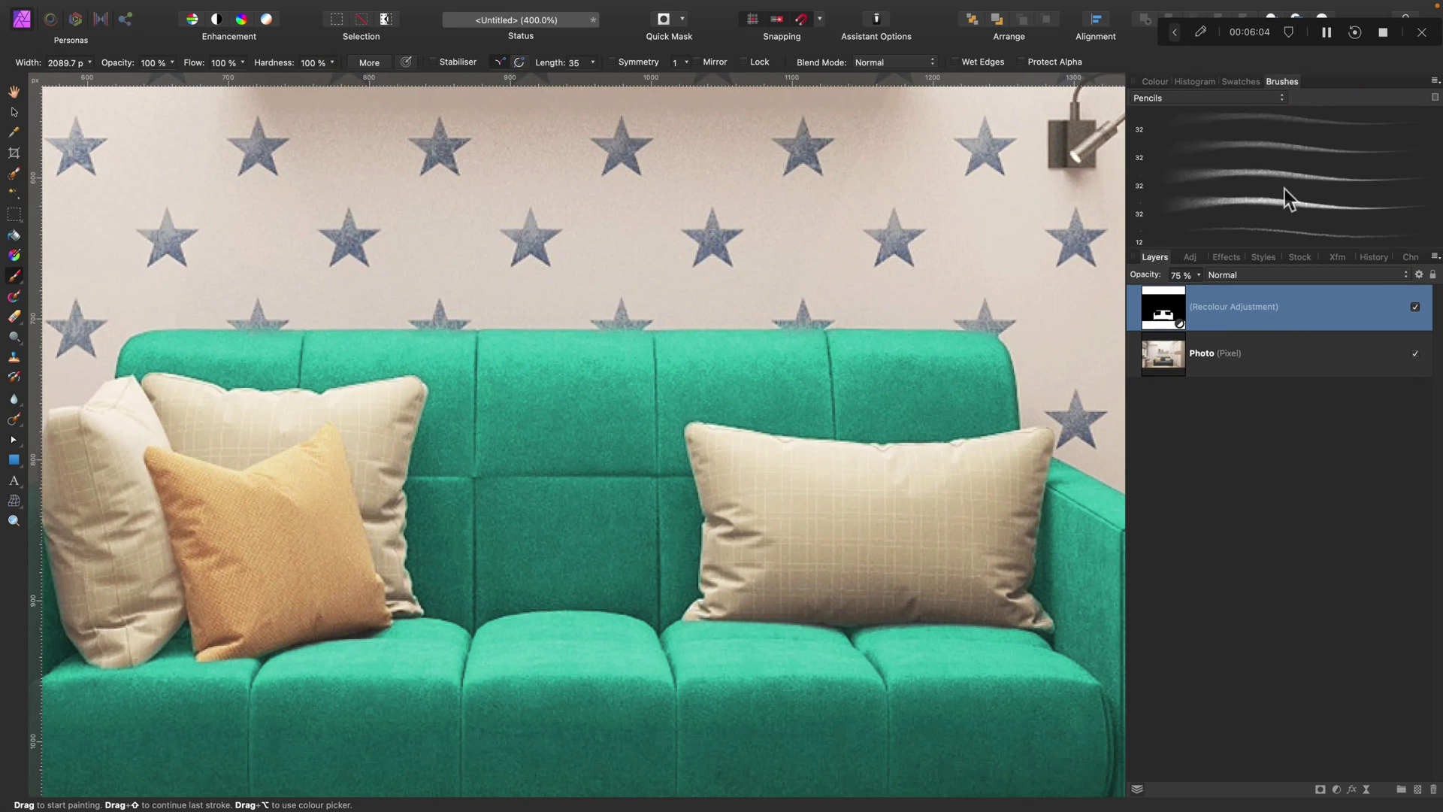
click(1184, 96)
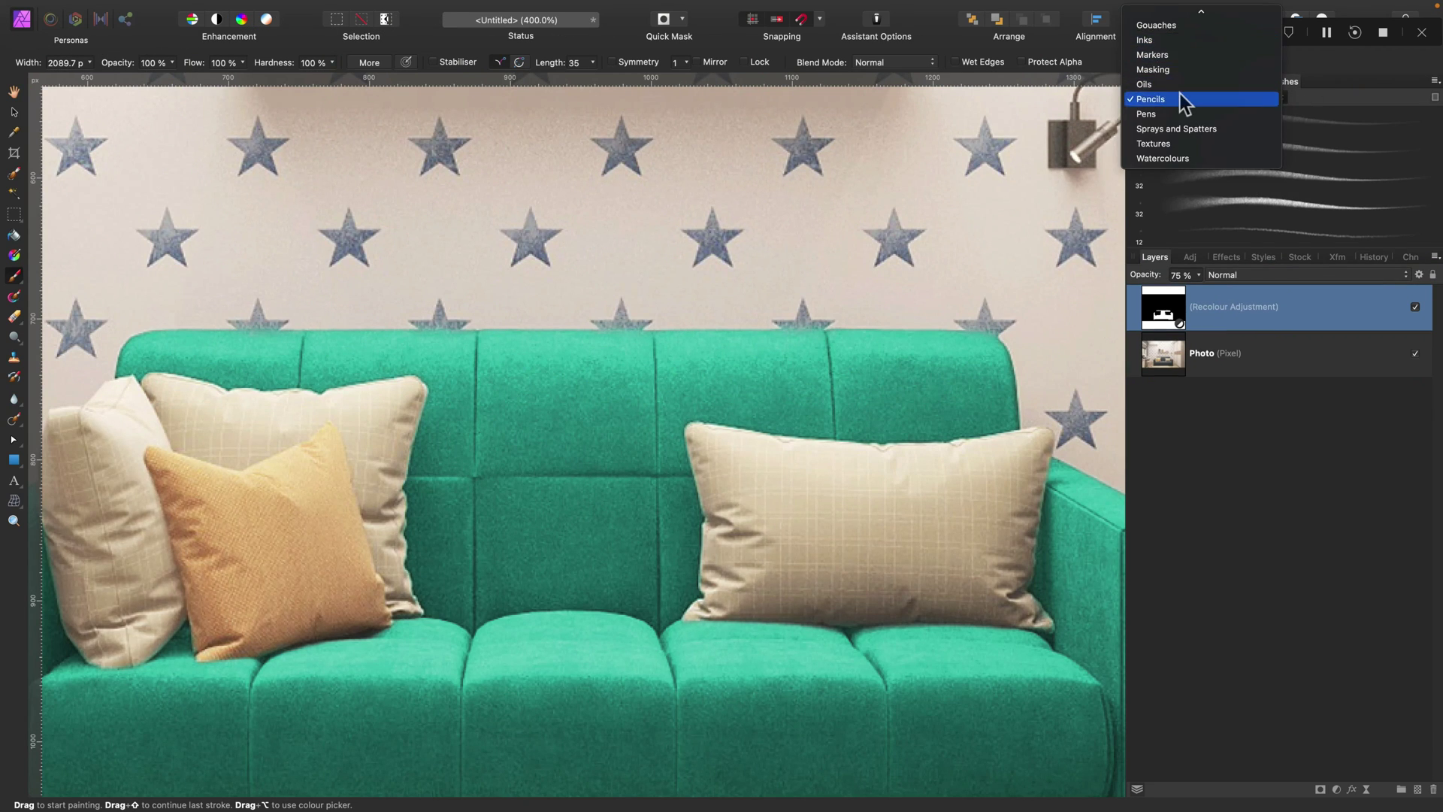
click(1168, 31)
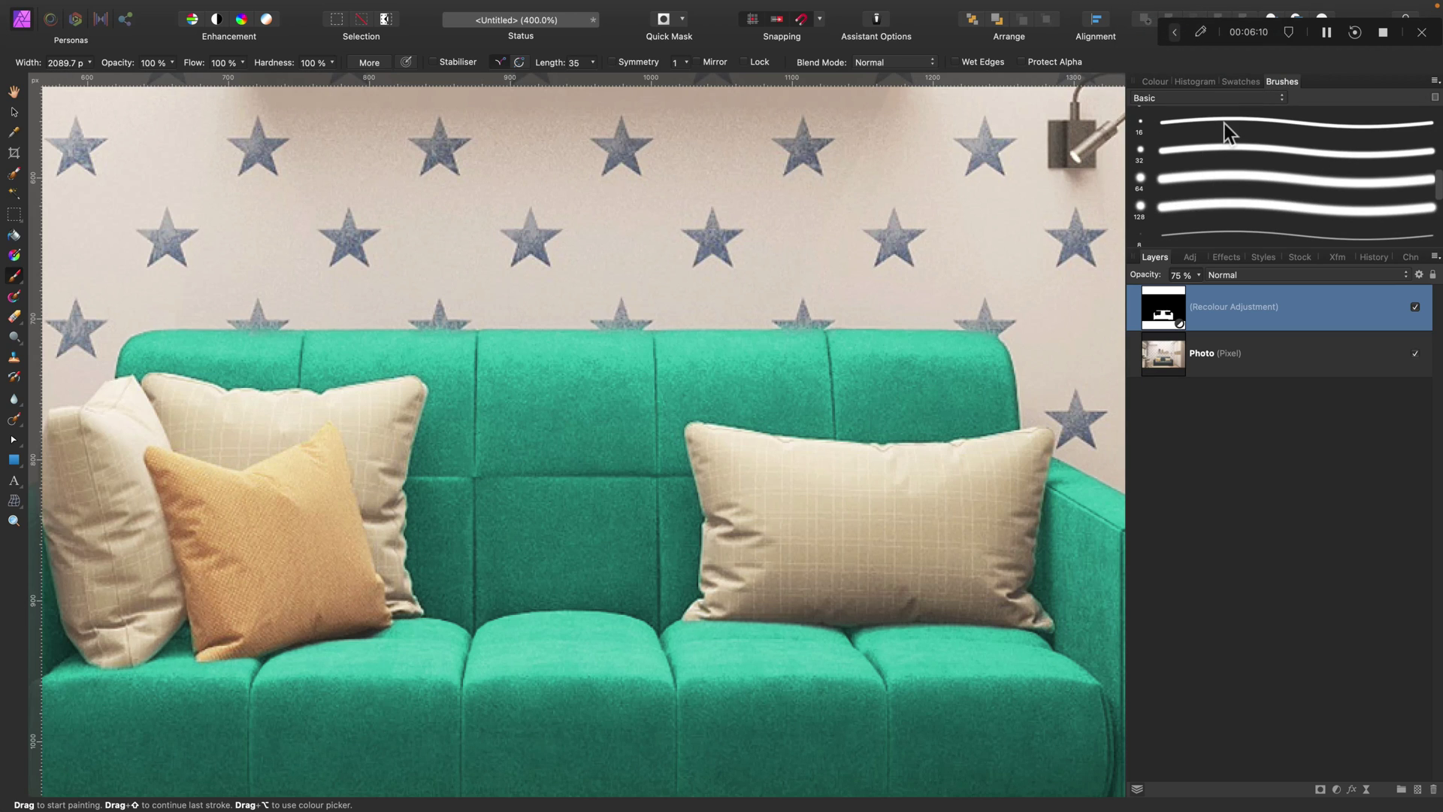
click(1223, 147)
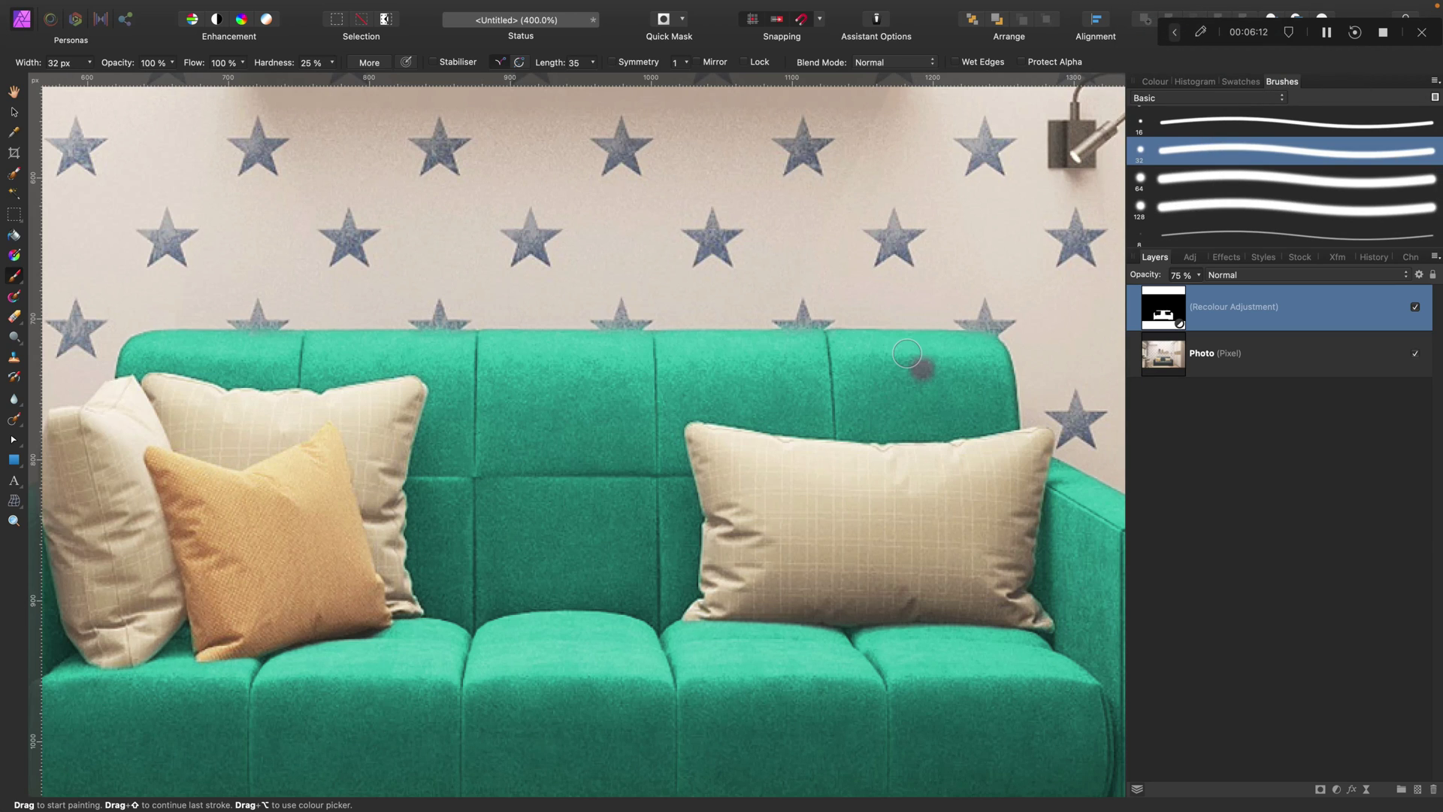
- Paint black, then white, on the mask at the sofa's top-right corner to cover that edge with teal
scroll(887, 334, up, 1)
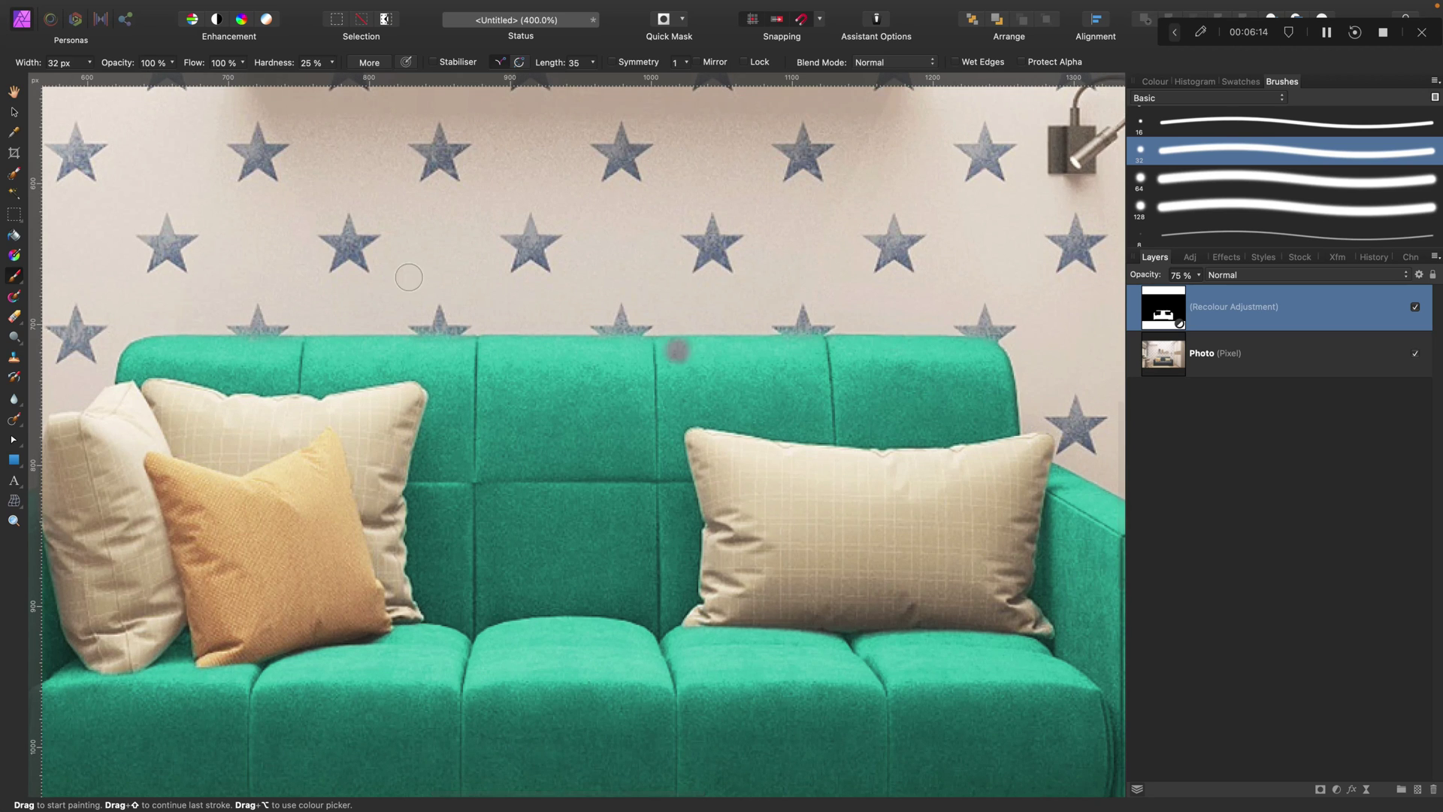
click(1150, 81)
scroll(975, 301, right, 1)
scroll(975, 301, up, 1)
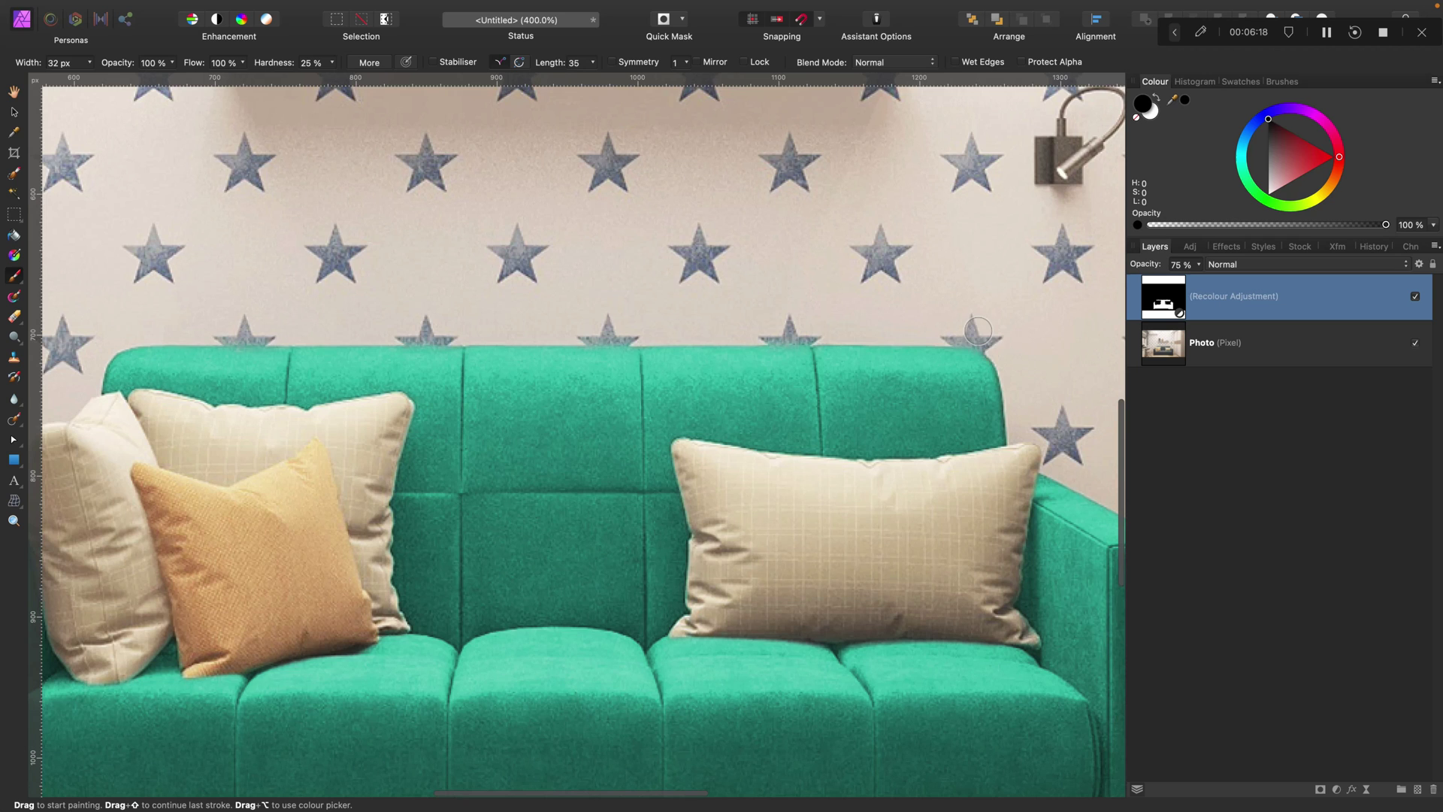
mouse_move(932, 360)
mouse_down()
mouse_move(970, 355)
mouse_move(948, 374)
mouse_move(1001, 407)
mouse_up()
scroll(1015, 360, up, 1)
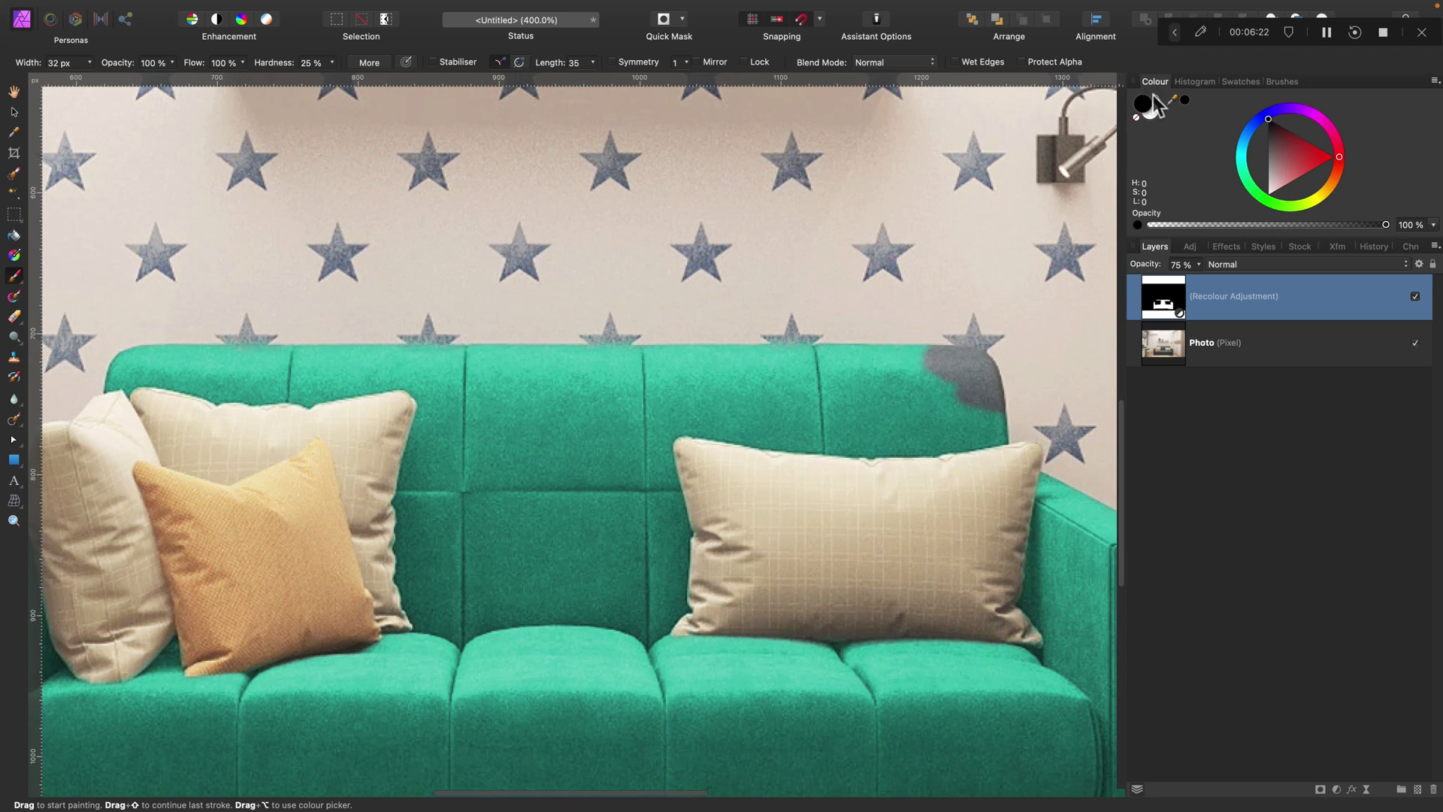
click(1155, 95)
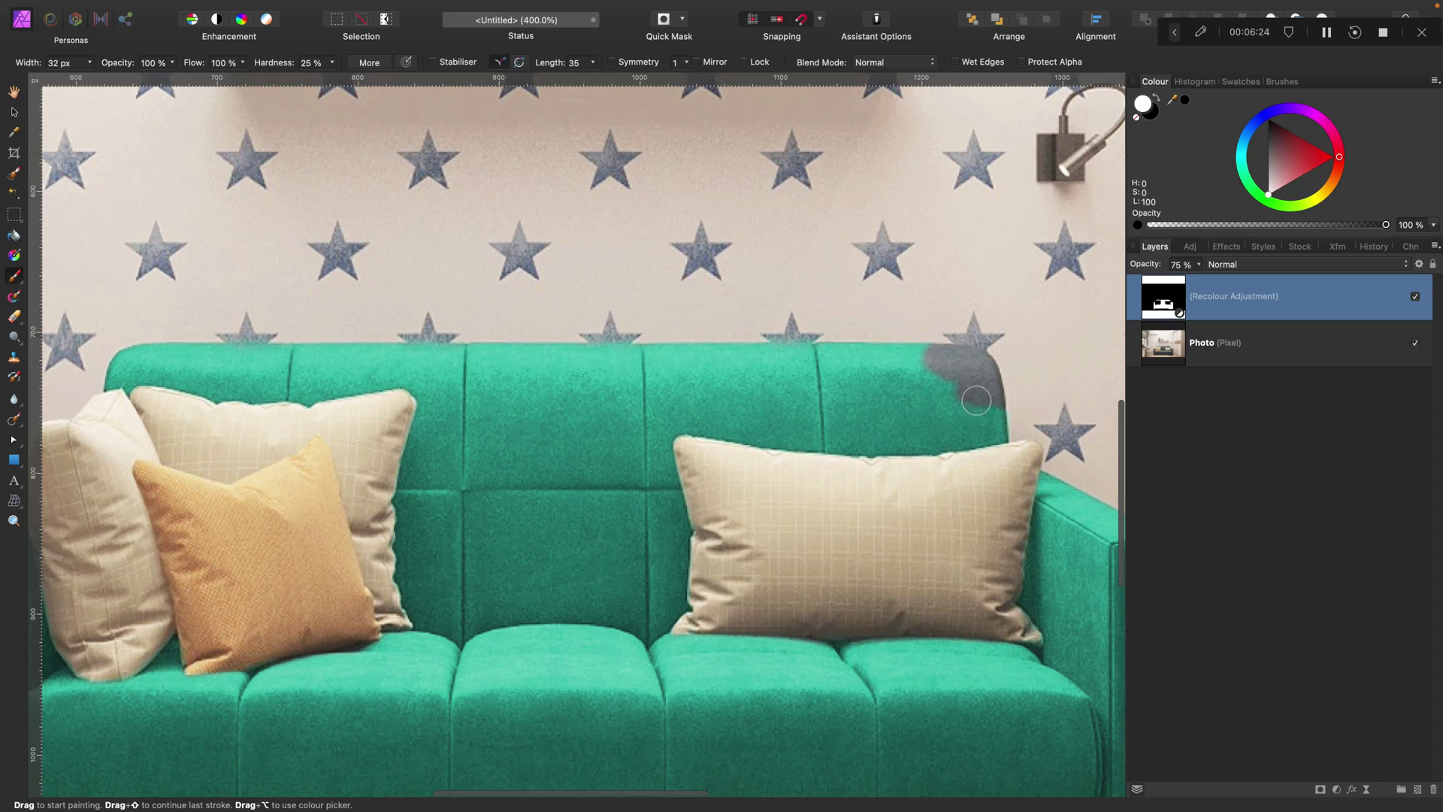
mouse_move(989, 412)
mouse_down()
mouse_move(964, 361)
mouse_move(913, 345)
mouse_up()
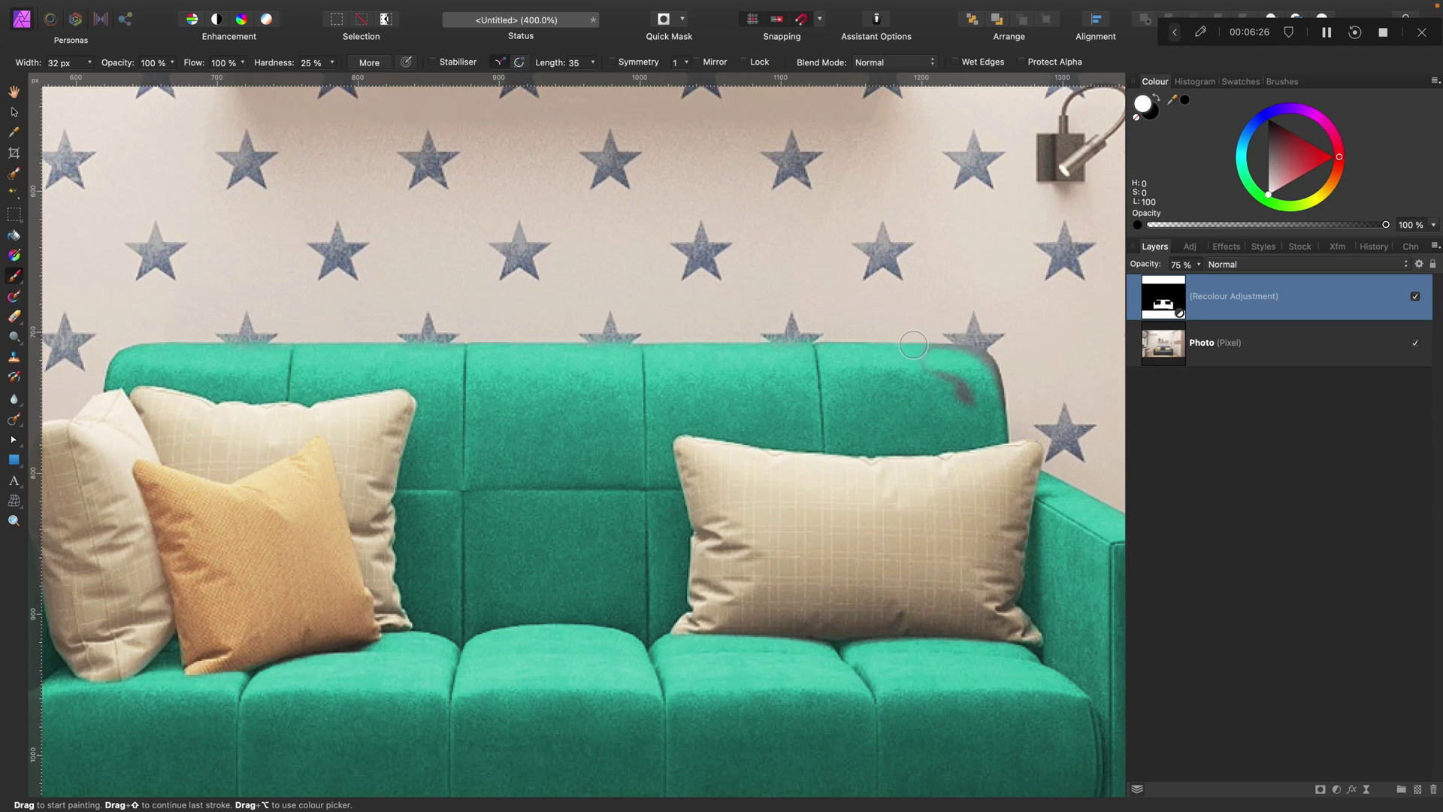
- Zoom closer to the corner with a smaller brush, then zoom out to fit the whole room
key(super+equal)
key(super+equal)
key(super+equal)
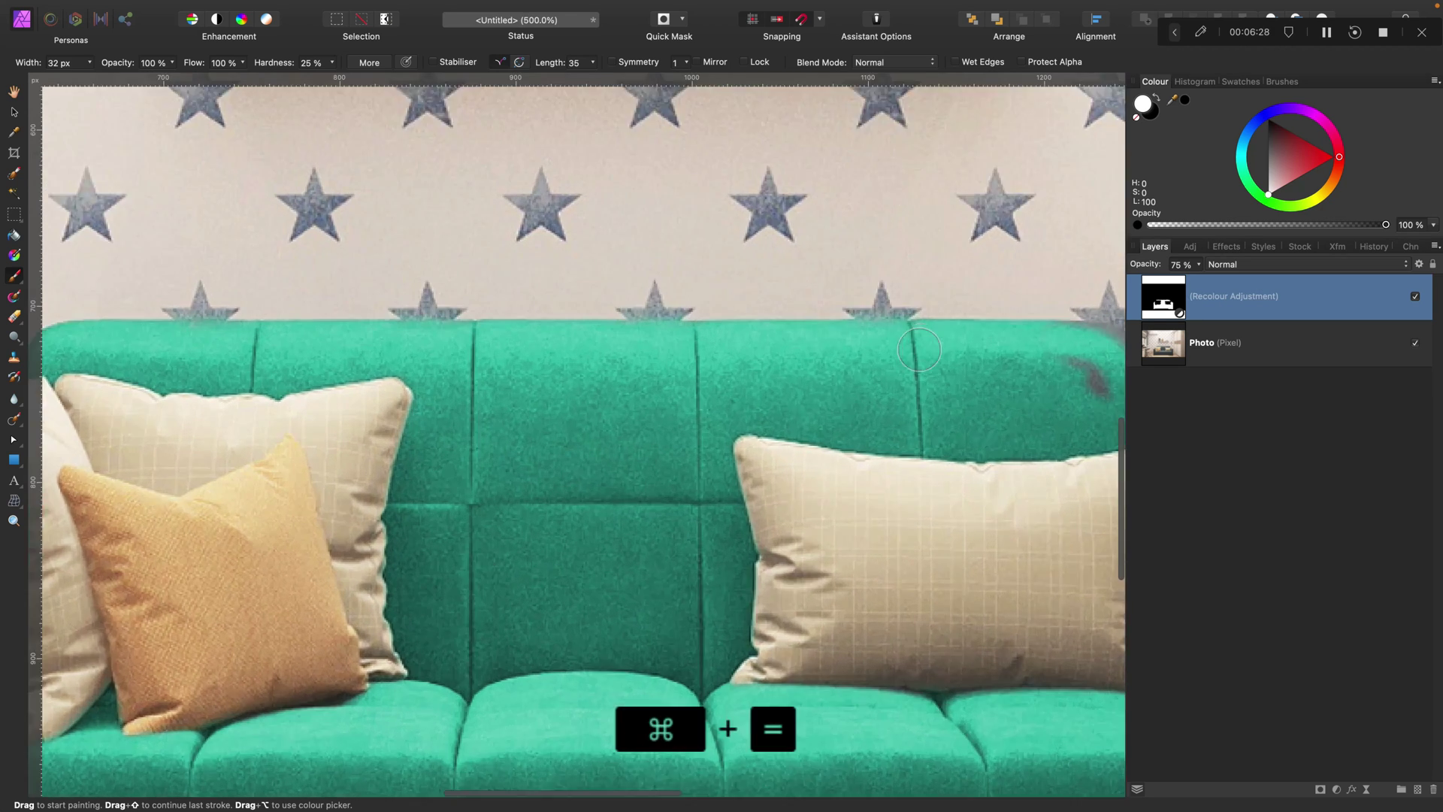
scroll(933, 368, right, 3)
key(bracketleft)
key(bracketleft)
key(bracketleft)
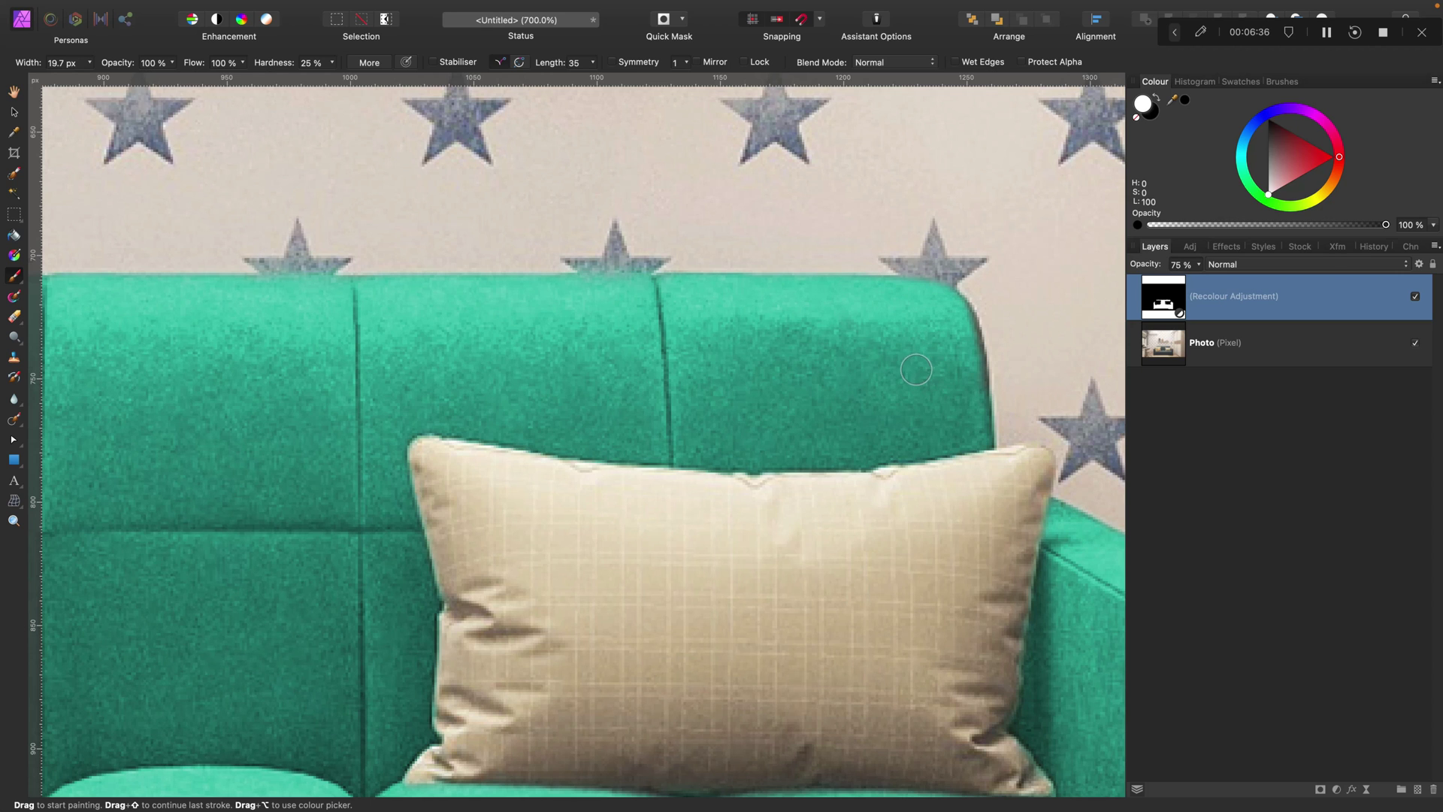
key(super)
key(super+minus)
key(super+minus)
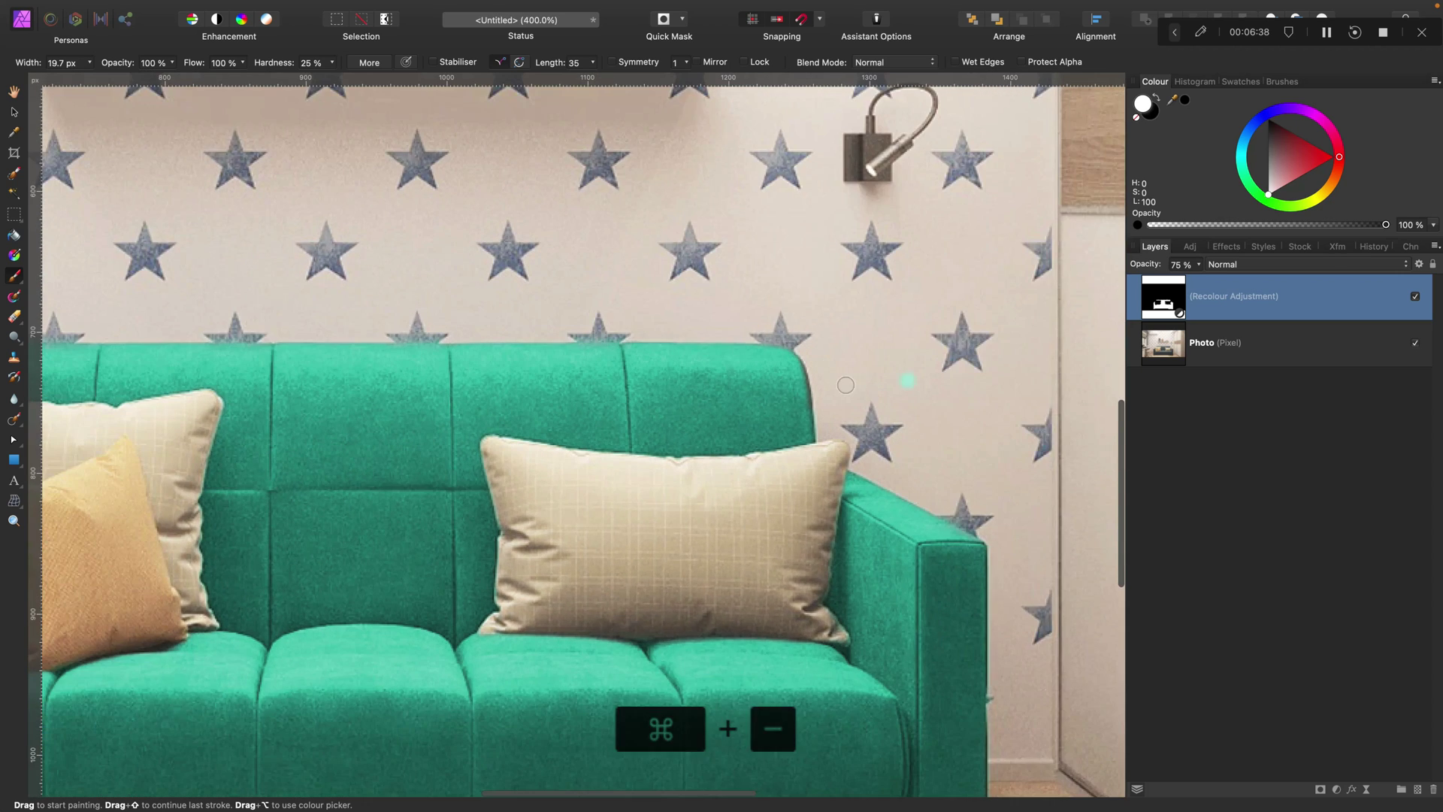
key(super+0)
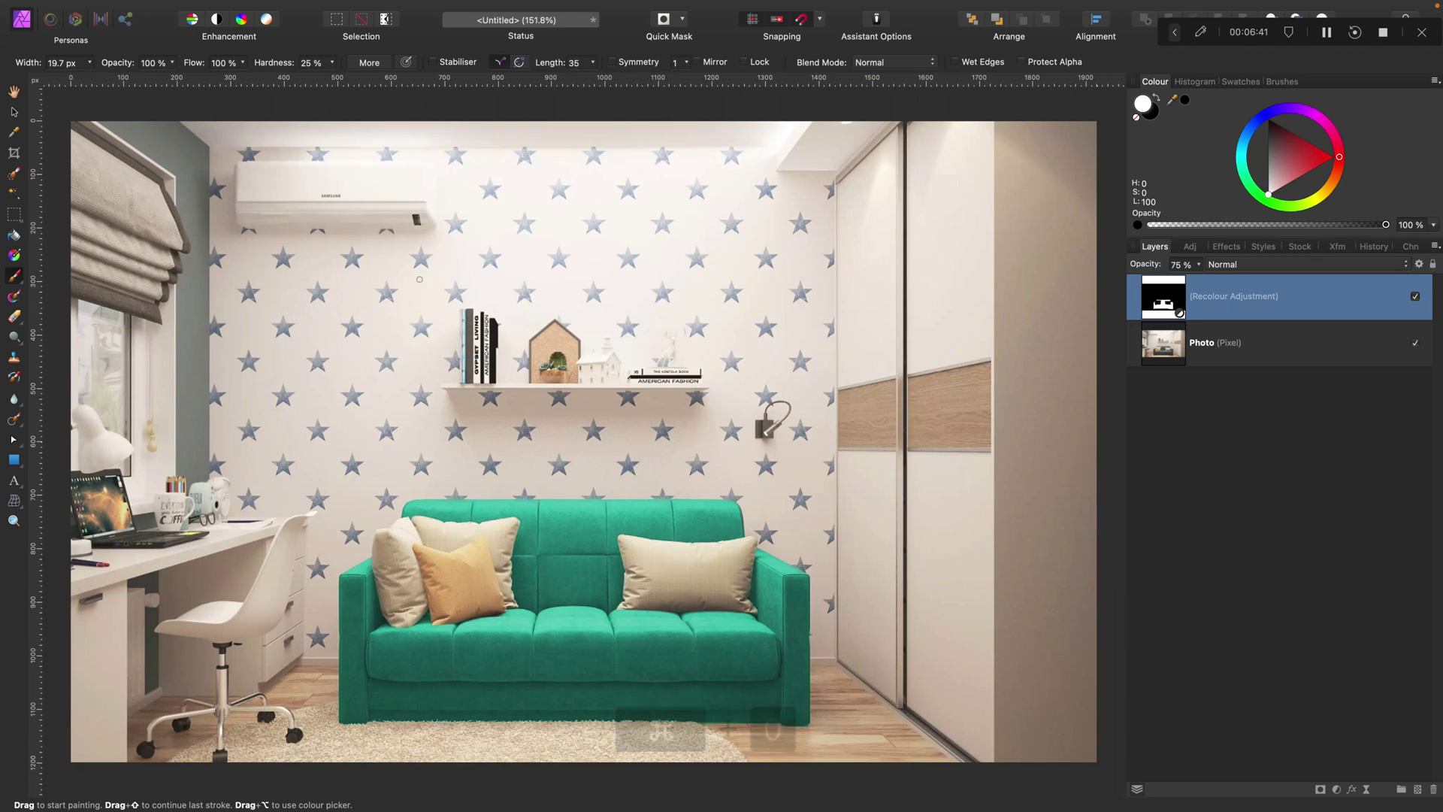
- Switch to the Move Tool and show the adjustments list with the Recolour presets
click(13, 112)
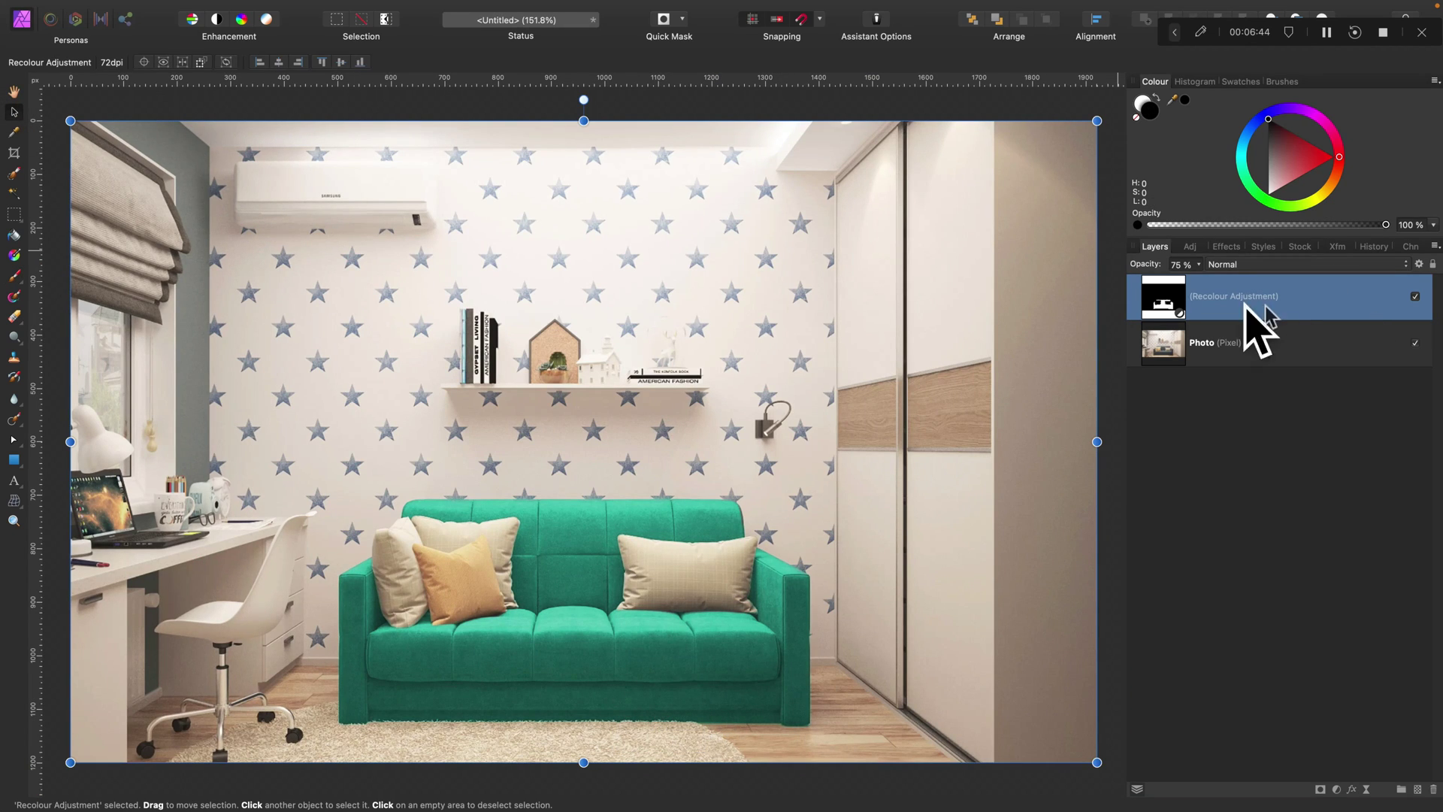
click(1189, 247)
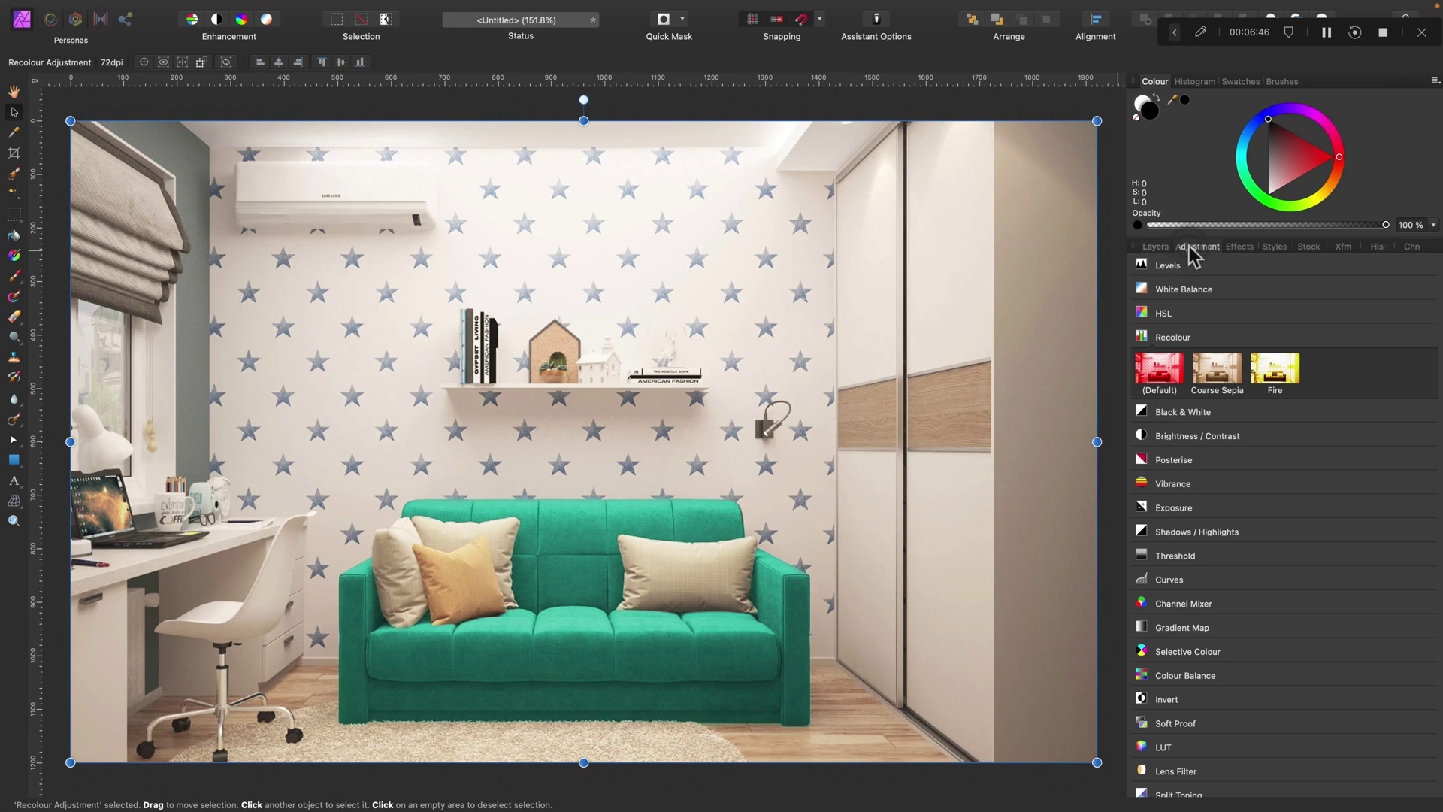